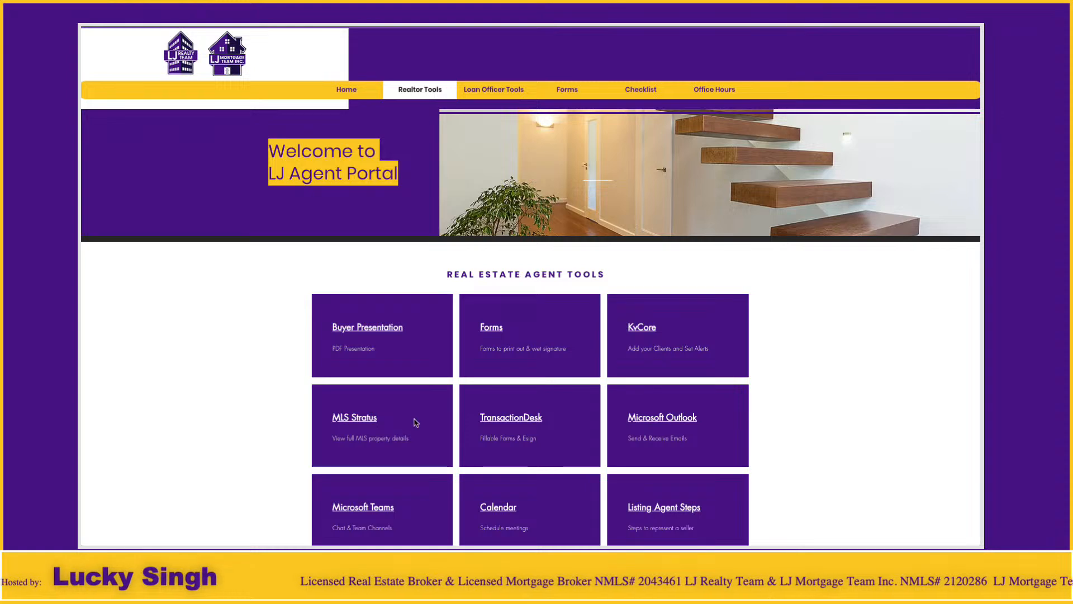
# Open the MLS Stratus tool from the portal's Realtor Tools page
pyautogui.click(354, 422)
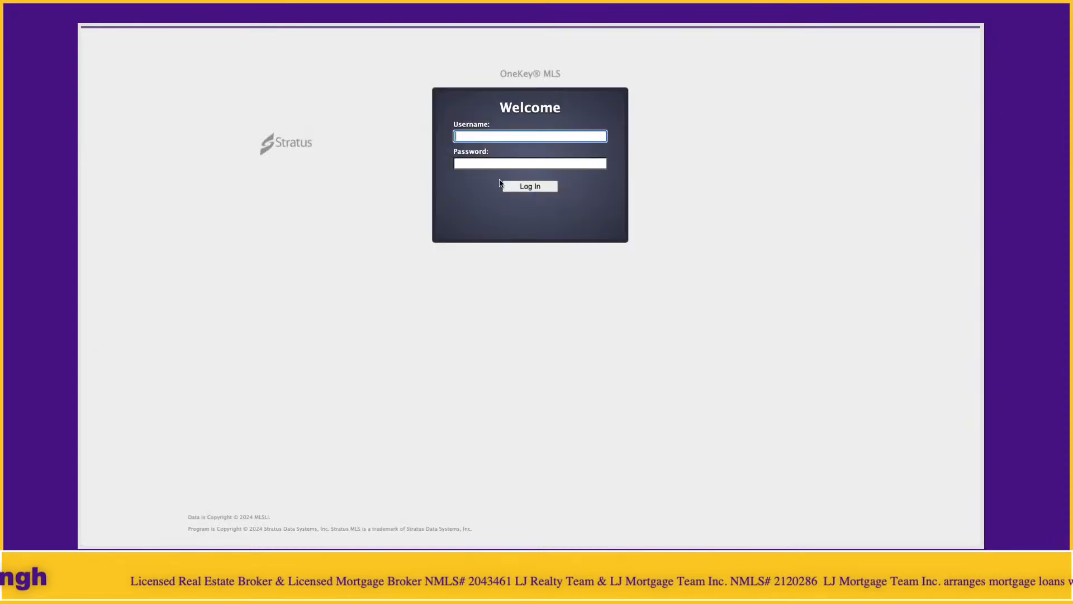
# Sign in to OneKey MLS Stratus using the saved login
pyautogui.click(507, 139)
pyautogui.click(522, 164)
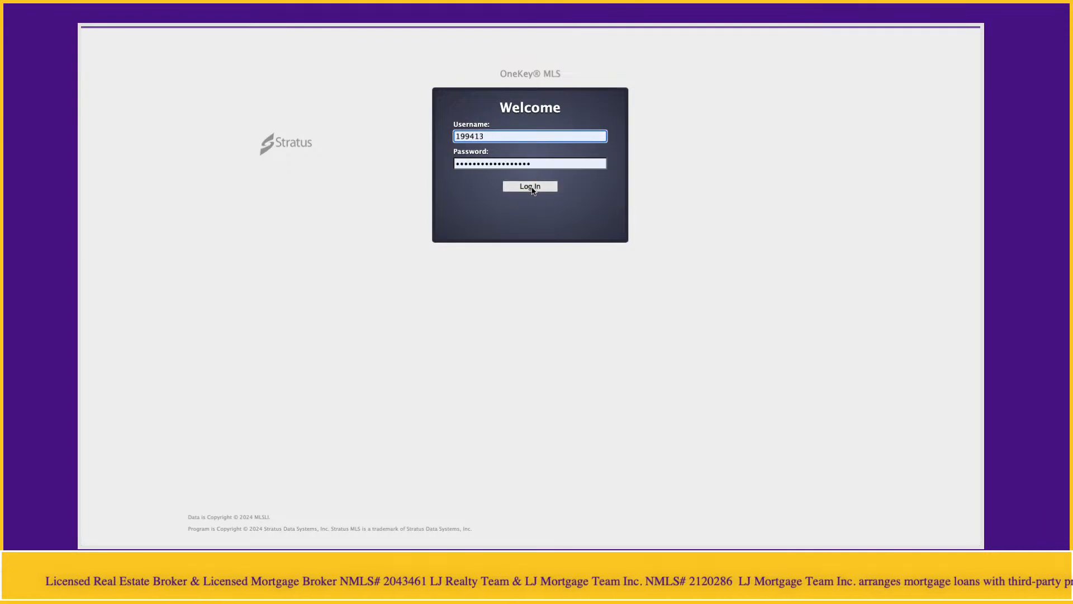
pyautogui.click(531, 188)
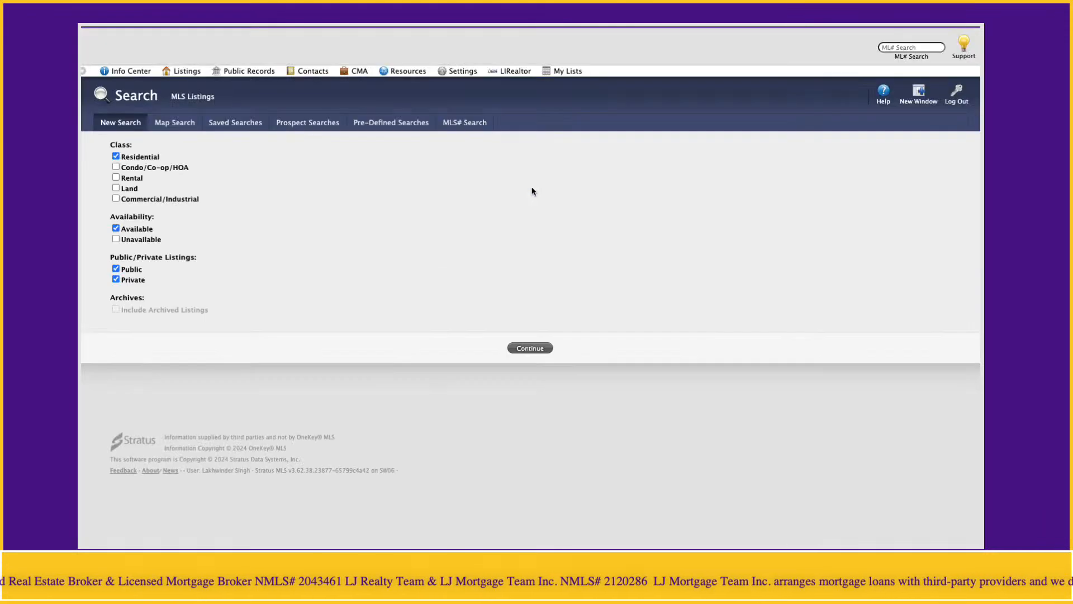
# Go to the Info Center, close the News popup, and return to the agent portal
pyautogui.click(130, 73)
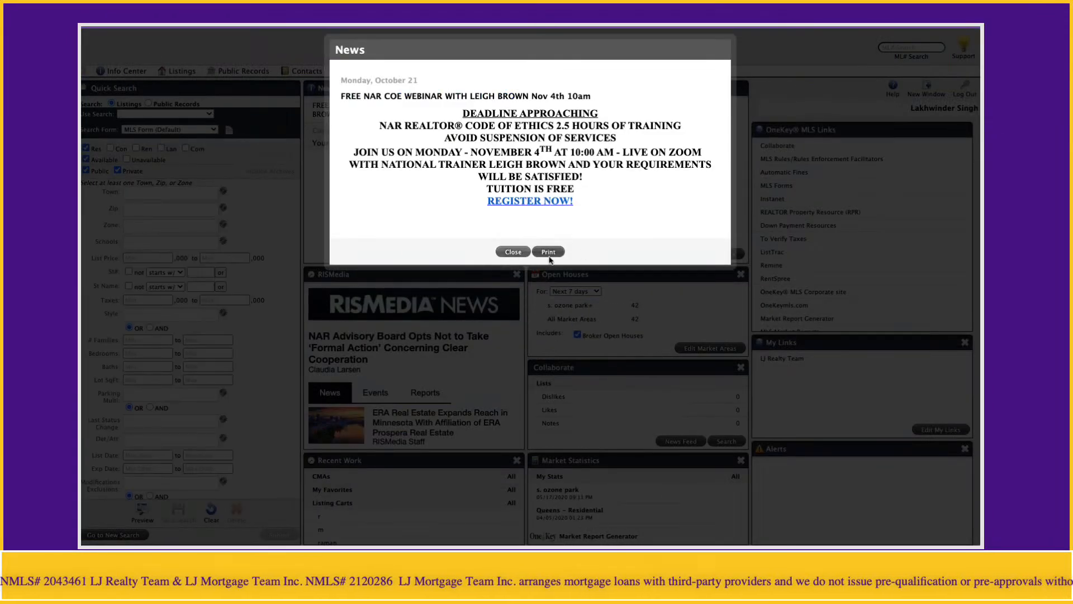
pyautogui.click(514, 253)
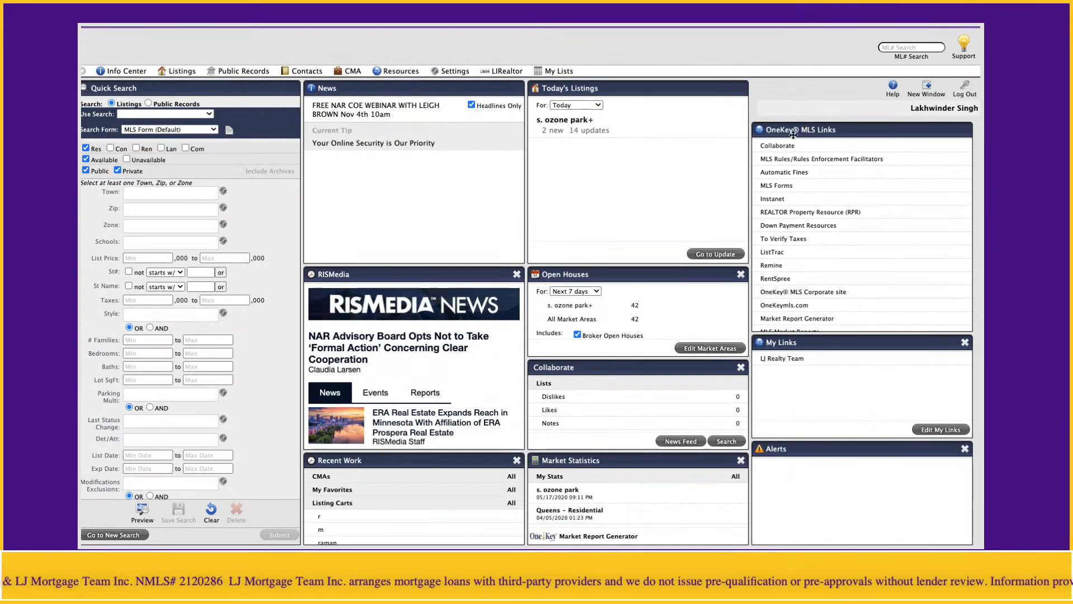
pyautogui.click(772, 199)
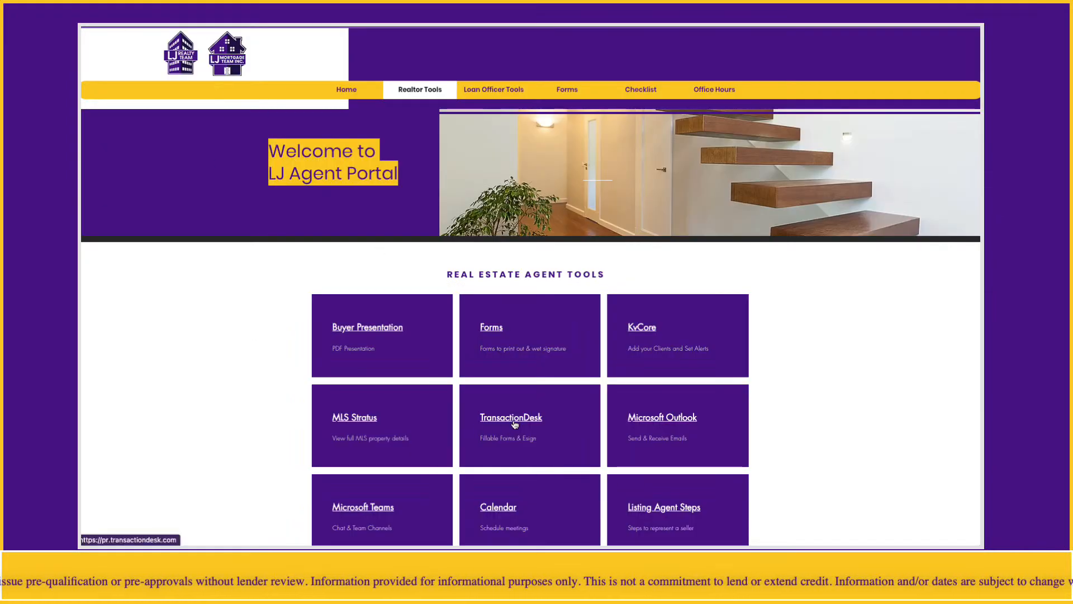
# Launch TransactionDesk from the portal and open the Create Transaction dialog on the Broker Dashboard
pyautogui.click(515, 425)
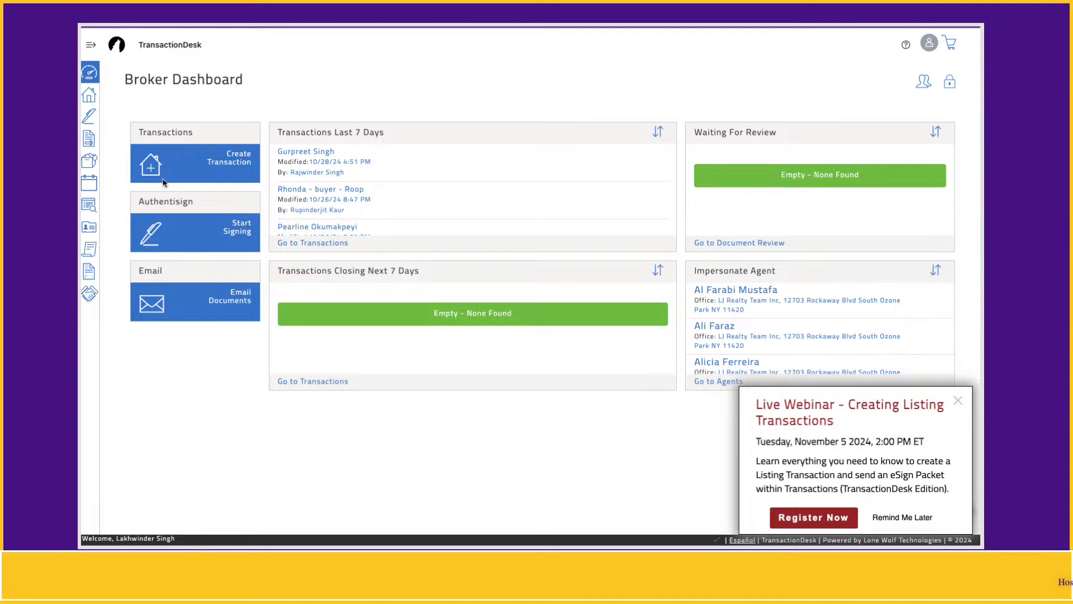
pyautogui.click(232, 165)
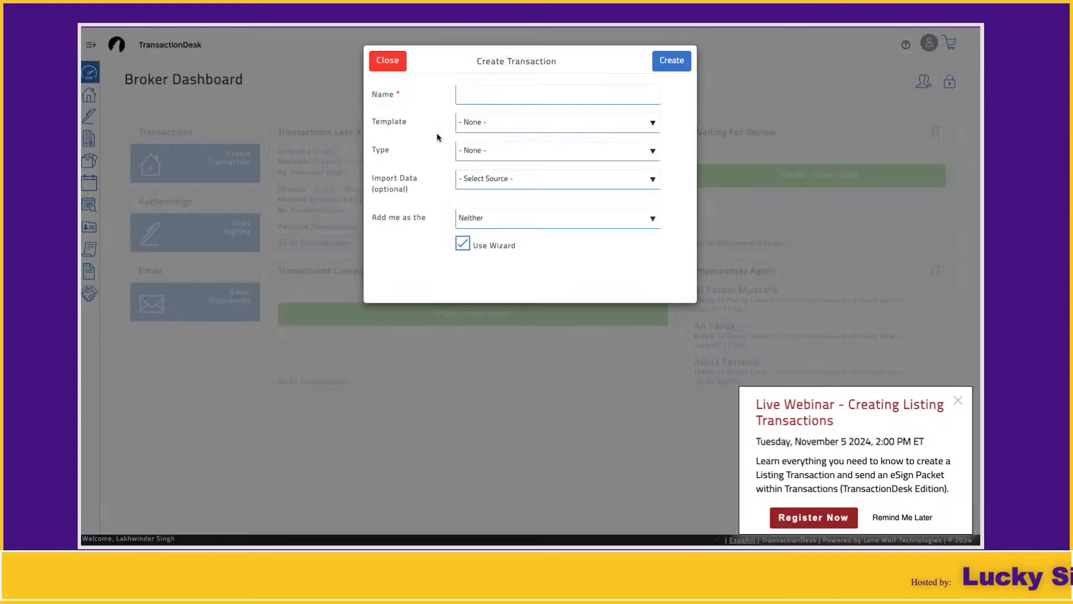
# Name the transaction with the client's name, '- Buyer -', and the agent's name
pyautogui.click(585, 102)
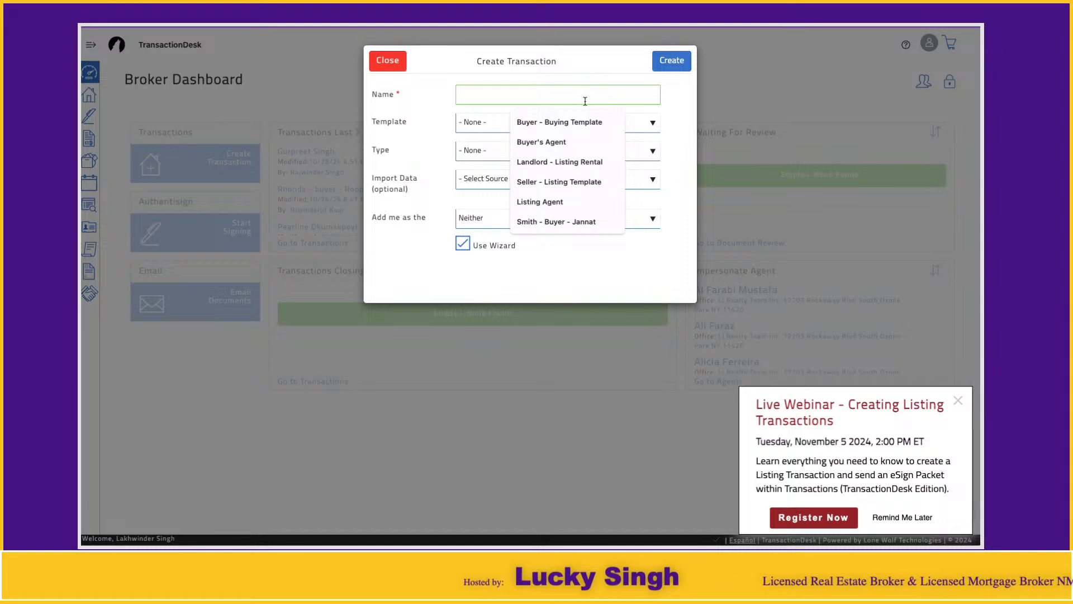
pyautogui.write('Bobo')
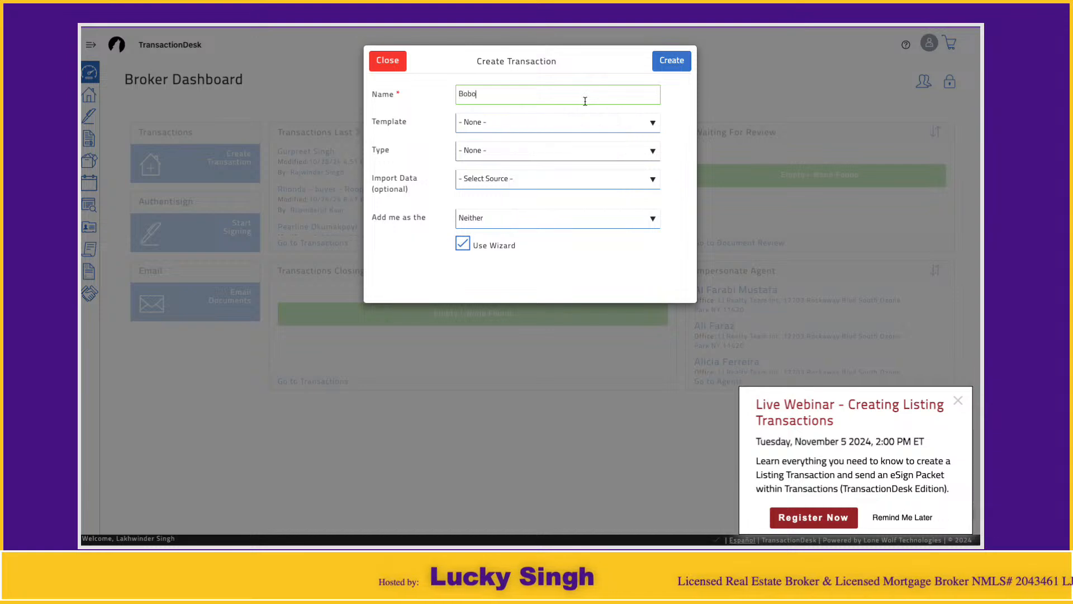
pyautogui.press('BackSpace')
pyautogui.write('M')
pyautogui.press('BackSpace')
pyautogui.write('Smi')
pyautogui.press('BackSpace')
pyautogui.press('BackSpace')
pyautogui.write('mith - Bu')
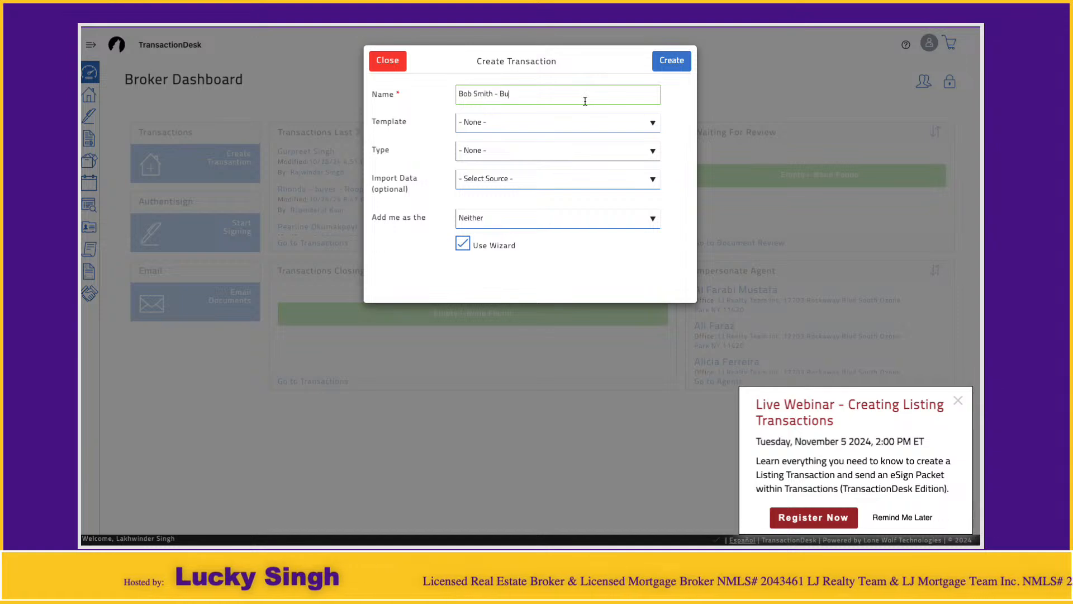
pyautogui.write('yer - Lucky')
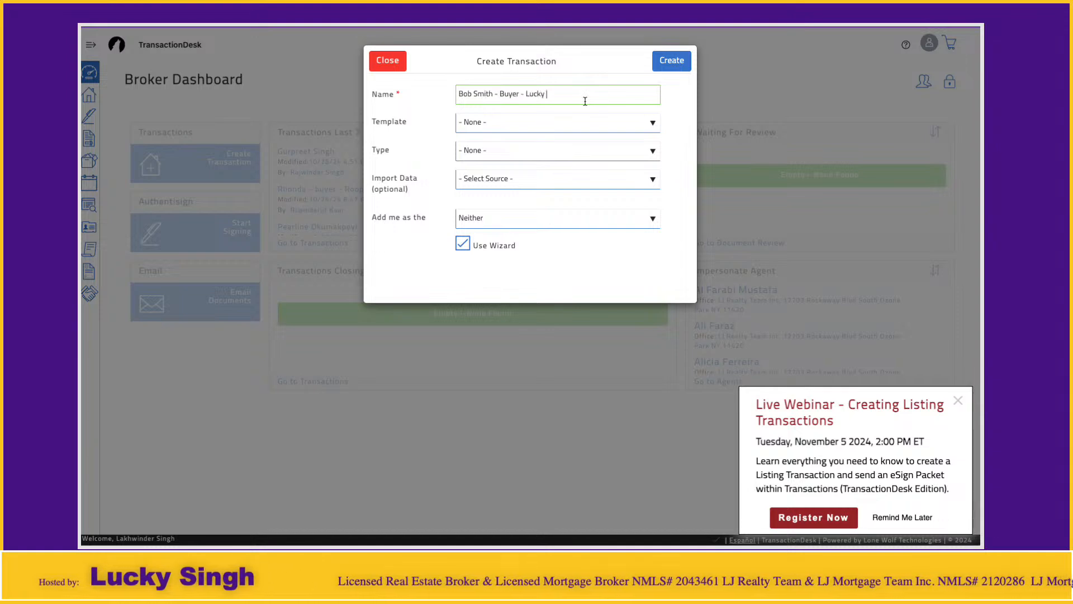
# Use the B - Buyer - Buying Template, role Selling Agent, wizard off, and create the transaction
pyautogui.click(525, 127)
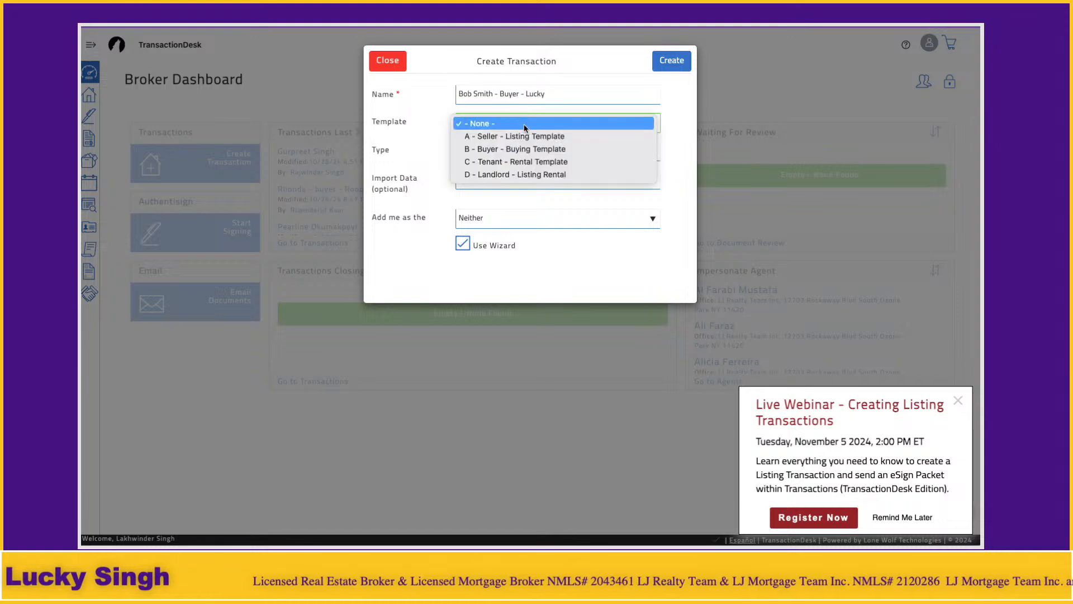
pyautogui.click(582, 155)
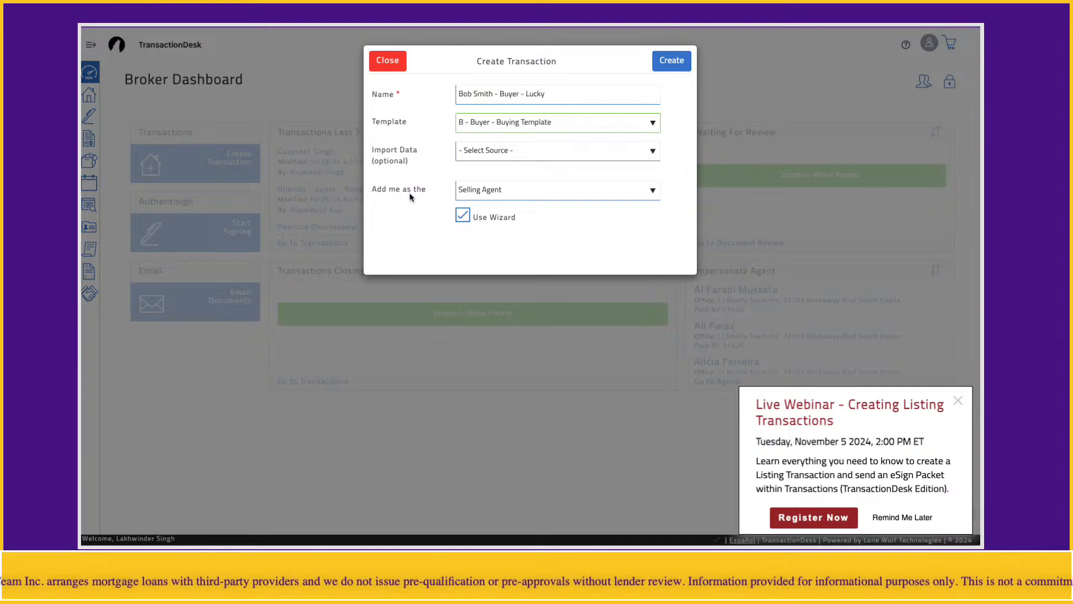
pyautogui.click(493, 198)
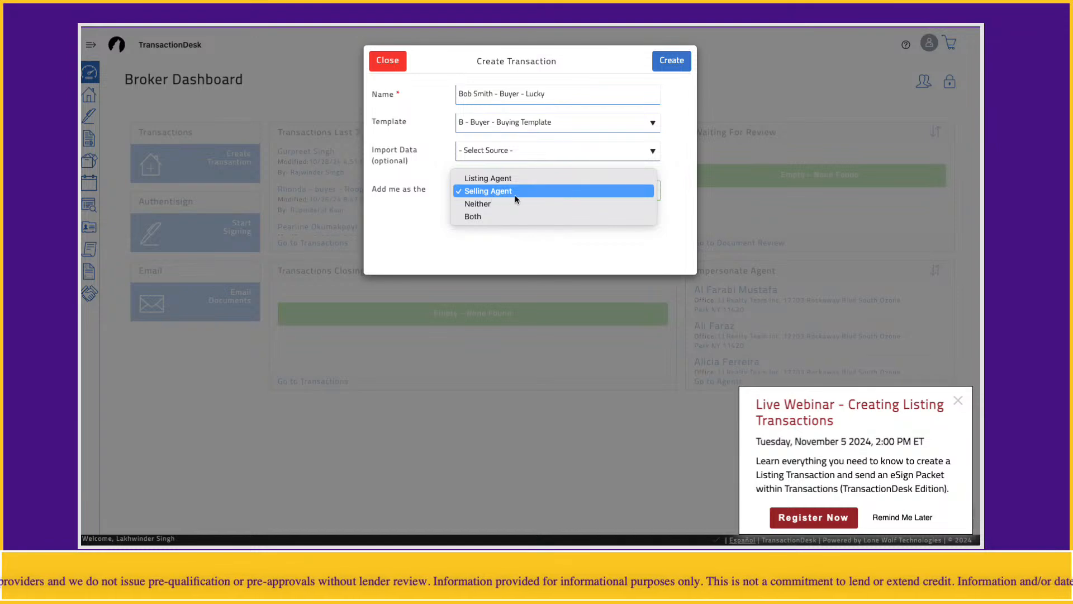
pyautogui.click(515, 192)
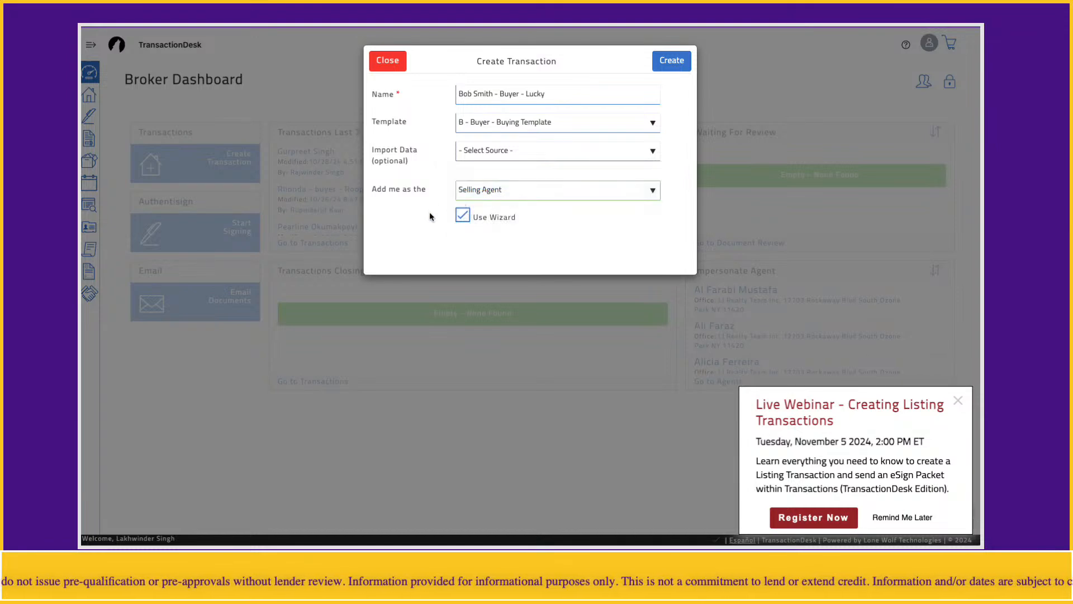
pyautogui.click(462, 216)
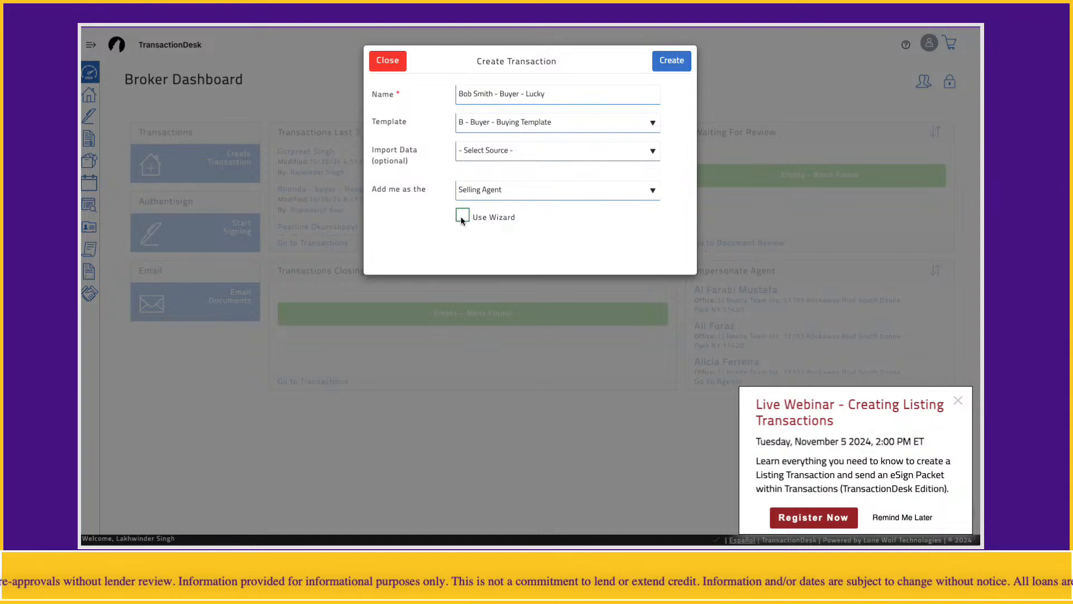
pyautogui.click(499, 96)
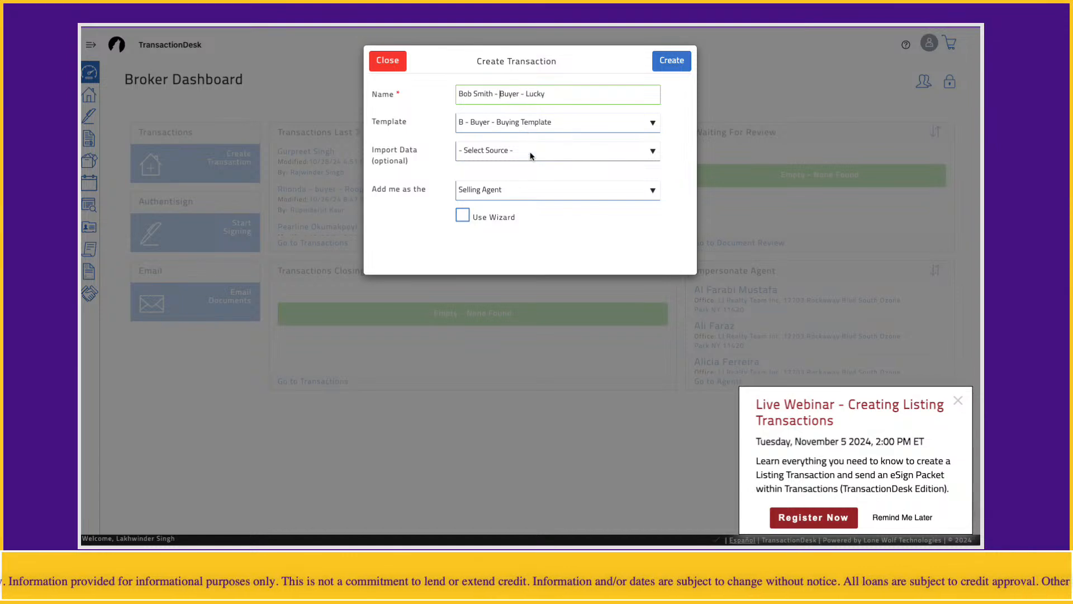
pyautogui.click(674, 62)
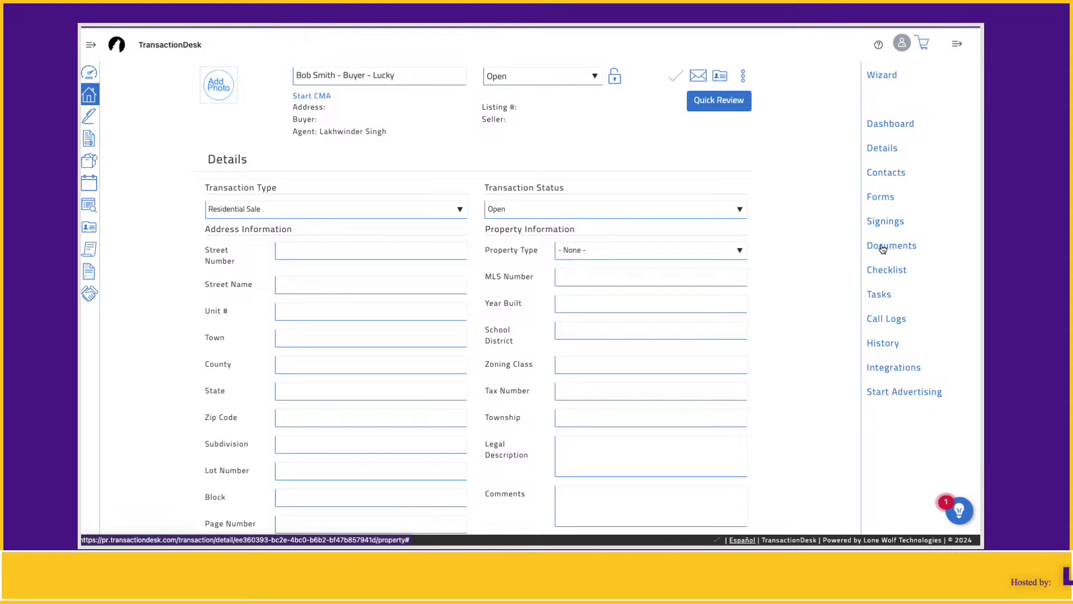
# Show the transaction's Contacts page and bring up the Add contact options
pyautogui.click(892, 178)
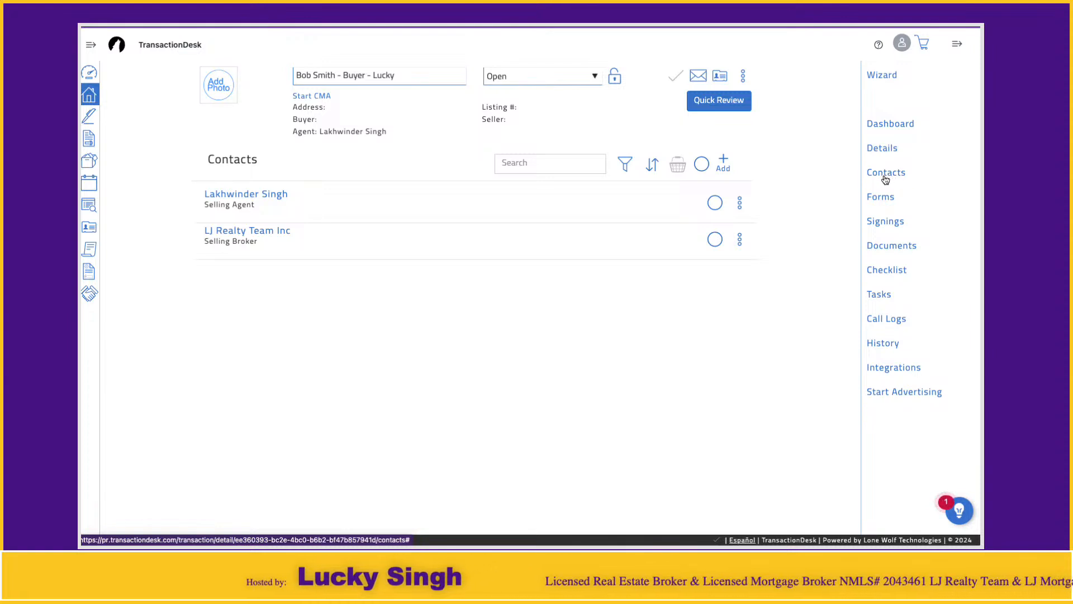
pyautogui.click(725, 164)
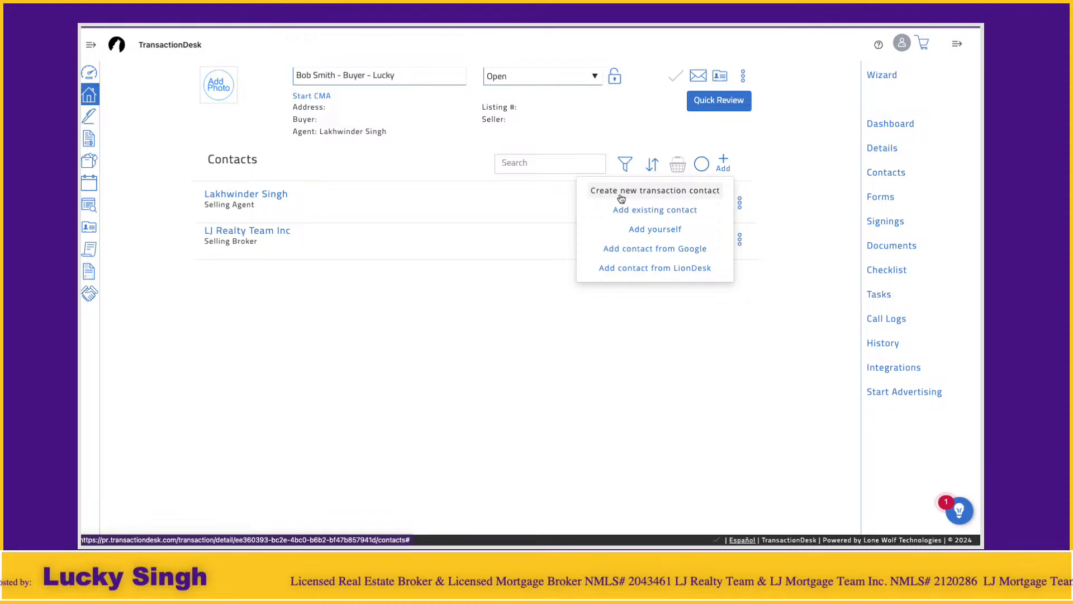
# Create a Buyer-type contact with the first buyer's first name, last name and e-mail, and save it
pyautogui.click(687, 200)
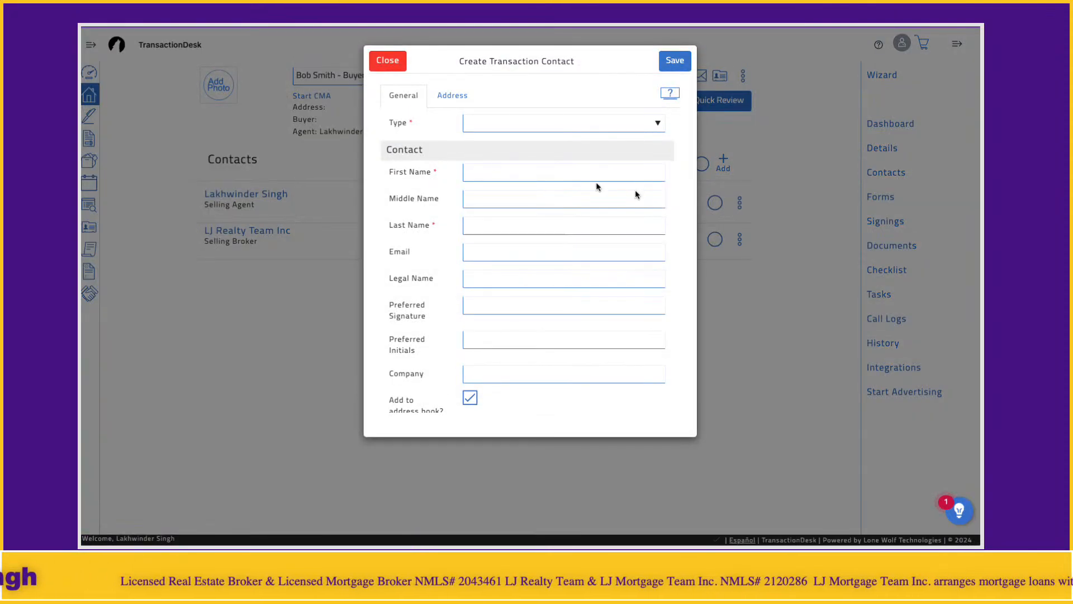
pyautogui.click(528, 127)
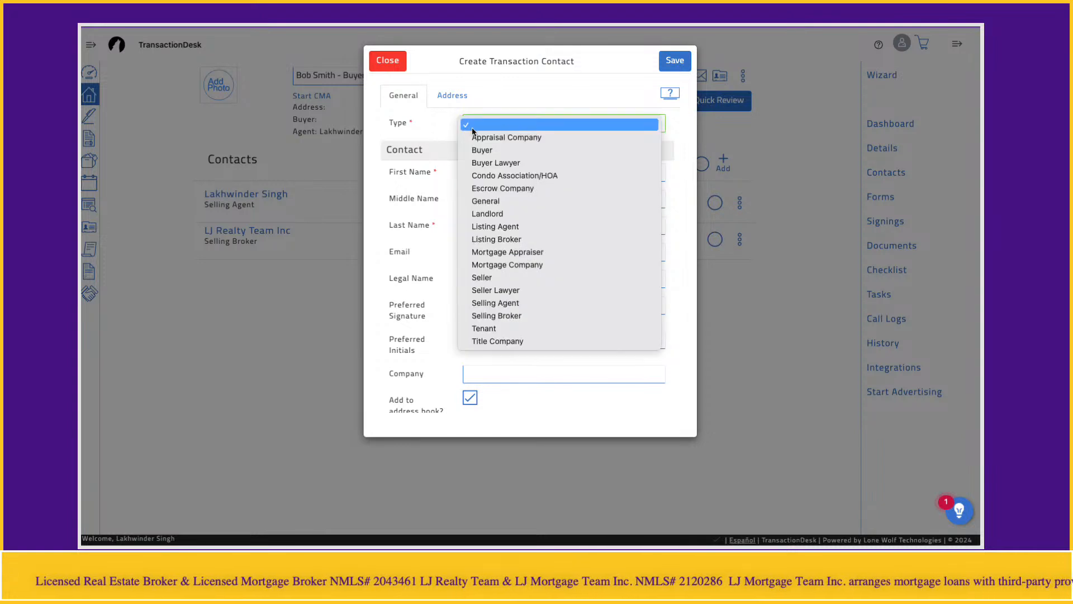
pyautogui.click(557, 150)
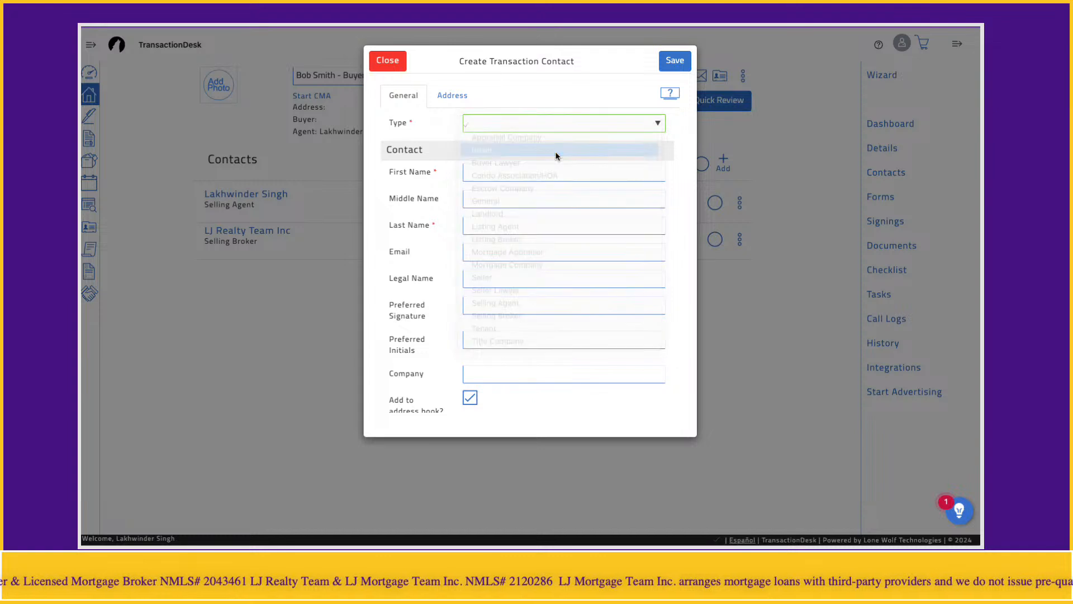
pyautogui.click(528, 171)
pyautogui.write('Bob')
pyautogui.press('Tab')
pyautogui.press('Tab')
pyautogui.write('Smith')
pyautogui.press('Tab')
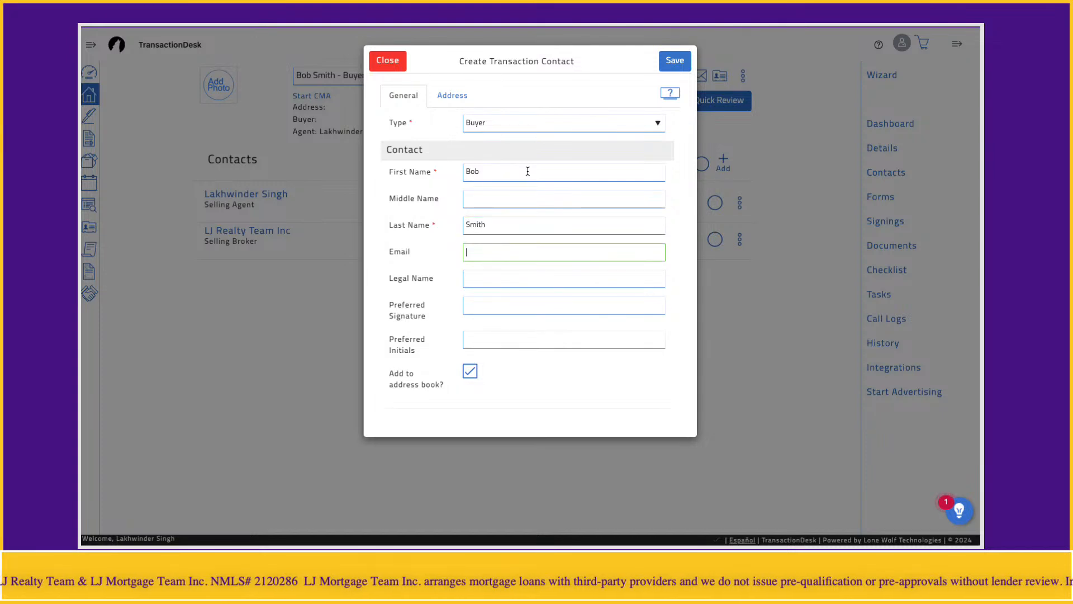
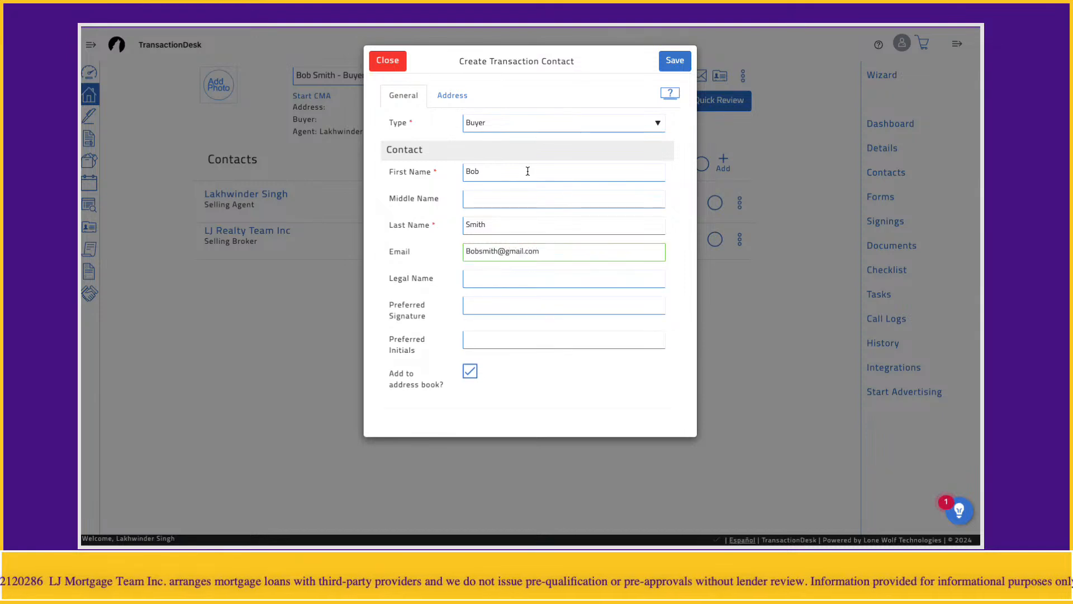
pyautogui.click(430, 280)
pyautogui.click(485, 283)
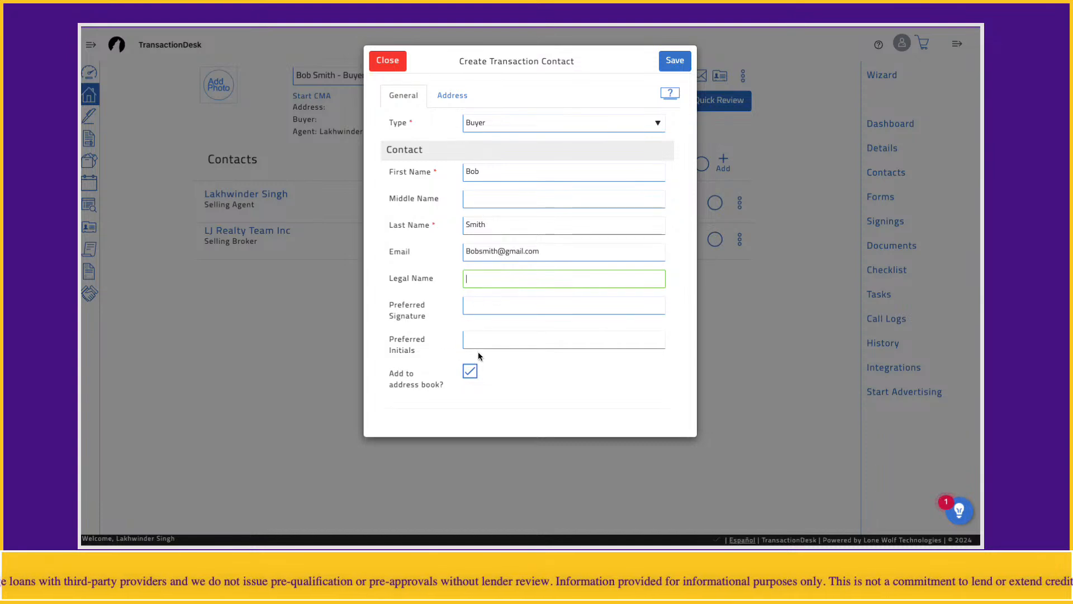
pyautogui.click(674, 66)
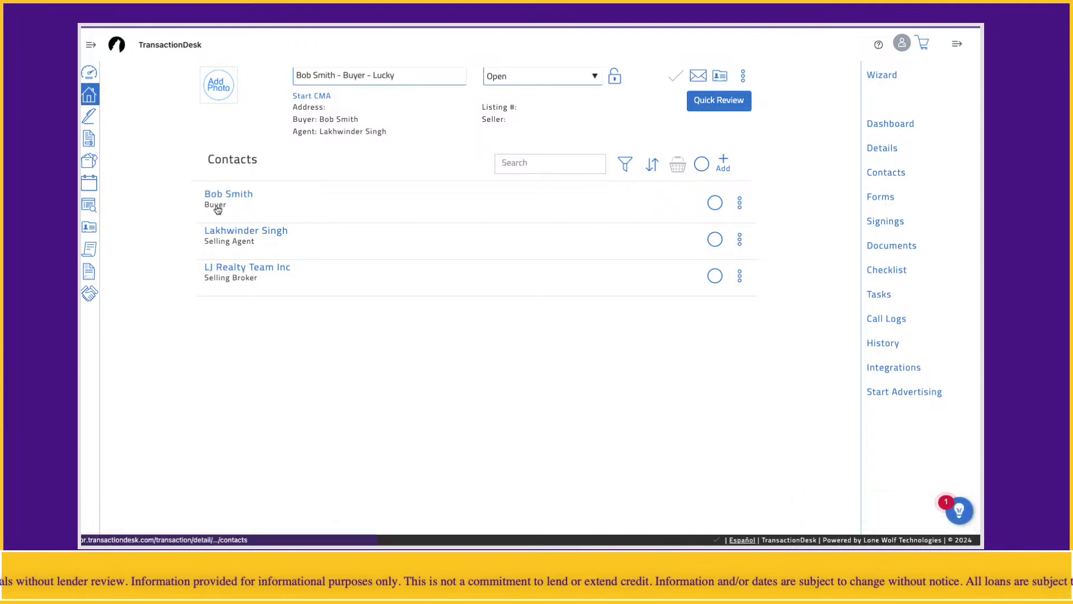
pyautogui.click(723, 165)
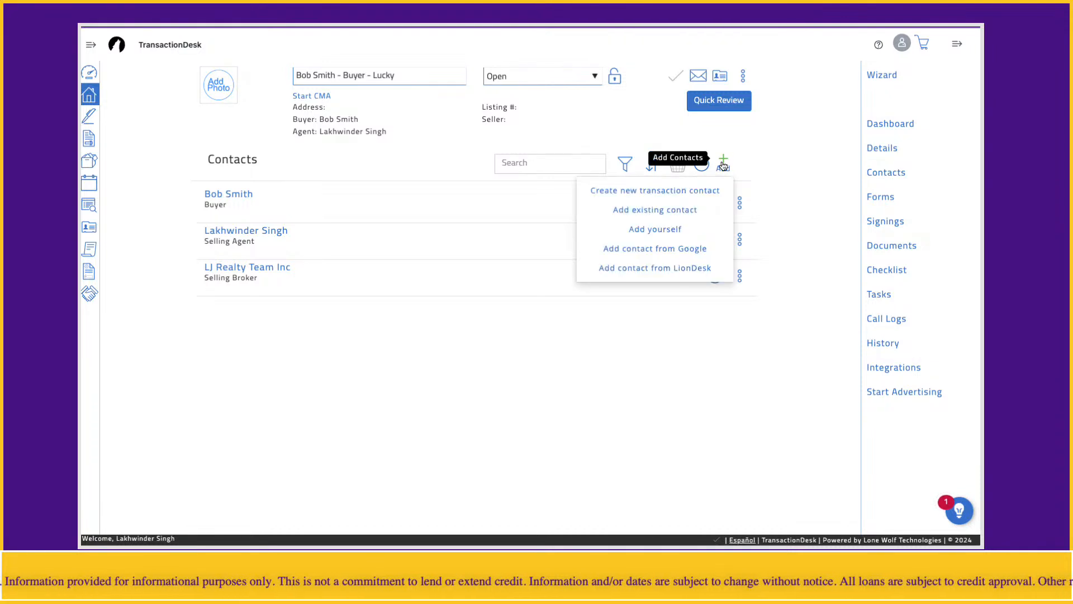
# Create a second Buyer-type contact with the other buyer's first name, last name and e-mail, and save it
pyautogui.click(632, 193)
pyautogui.click(546, 126)
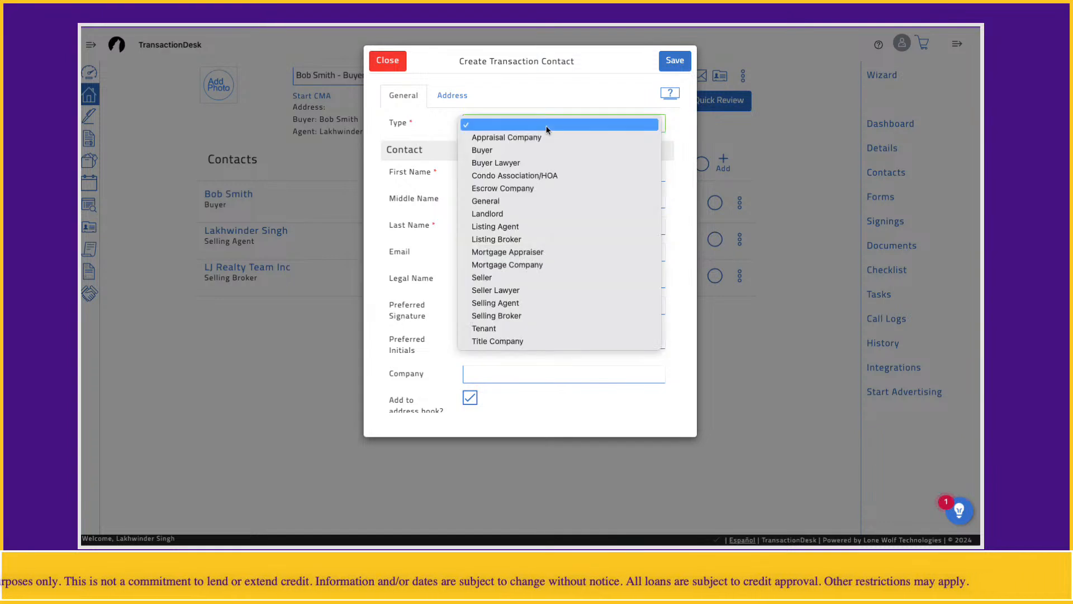
pyautogui.click(483, 150)
pyautogui.click(505, 174)
pyautogui.press('Tab')
pyautogui.press('Tab')
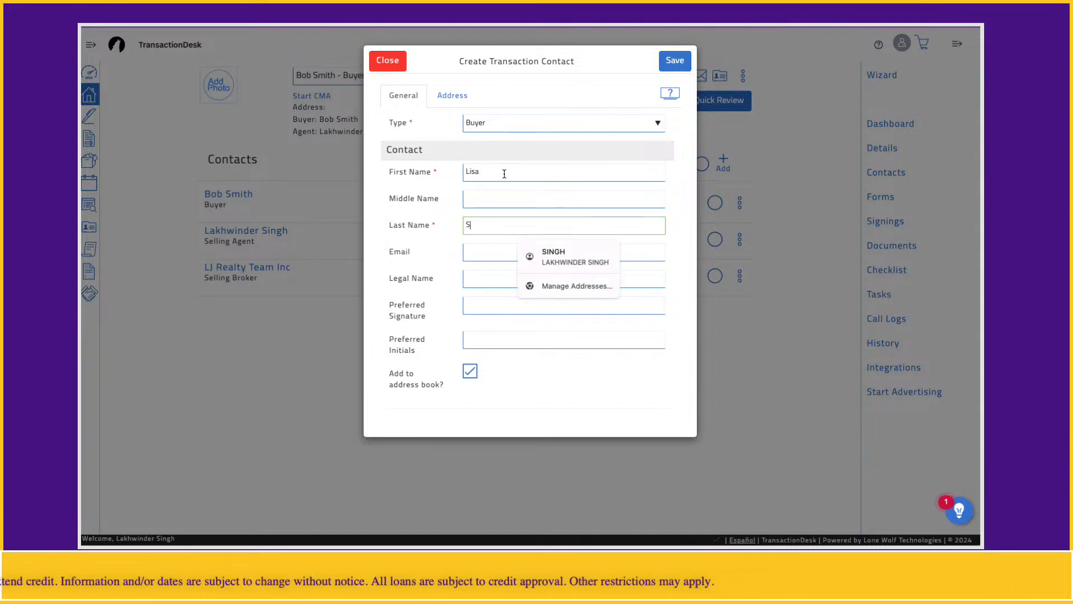
pyautogui.press('Tab')
pyautogui.press('Tab')
pyautogui.hotkey('shift', 'Tab')
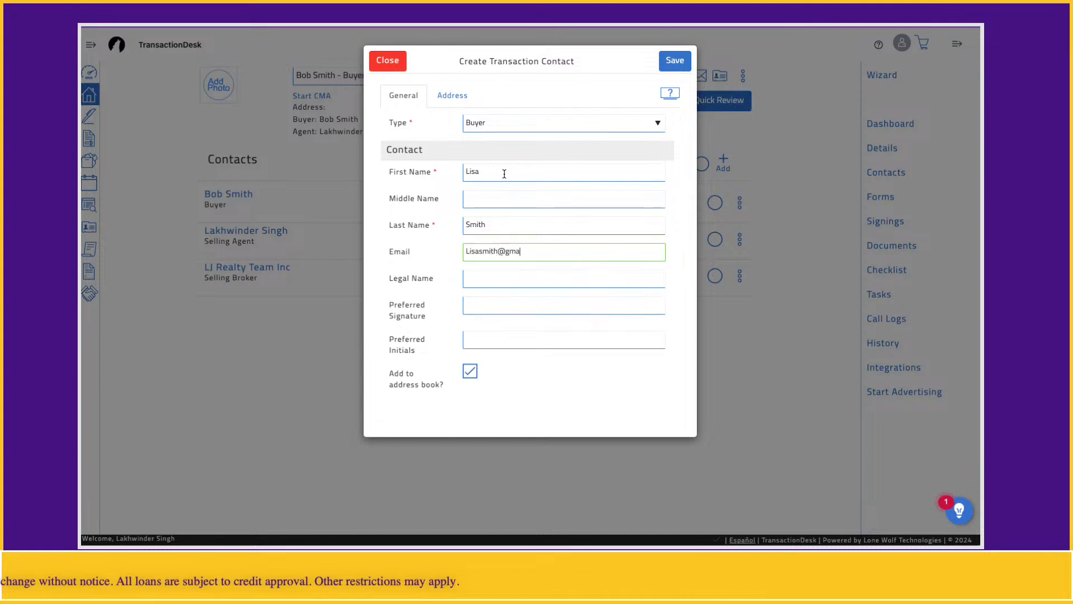
pyautogui.click(441, 307)
pyautogui.click(680, 60)
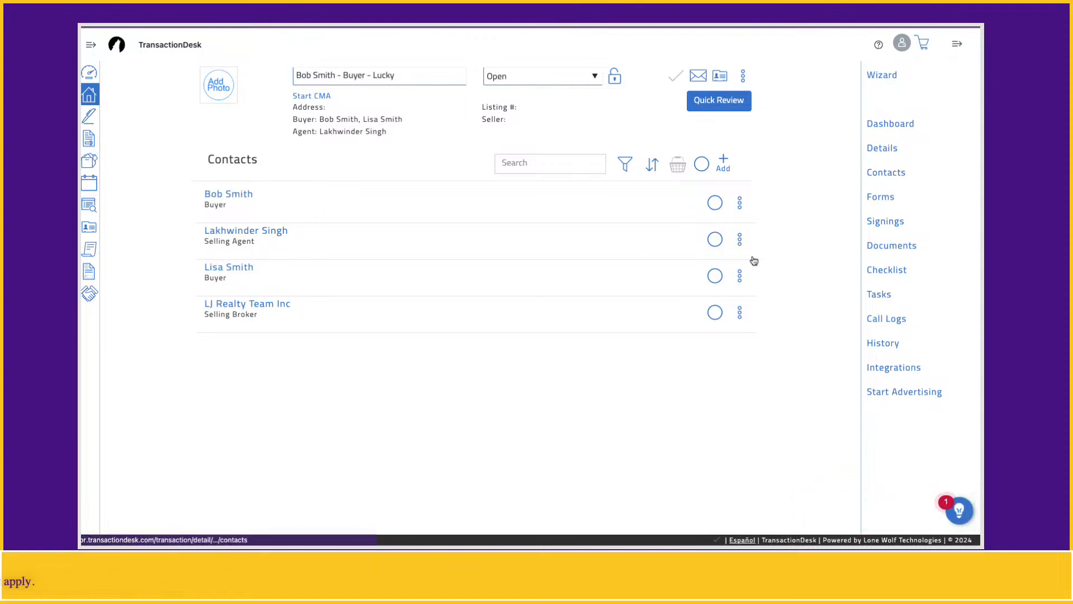
pyautogui.click(881, 200)
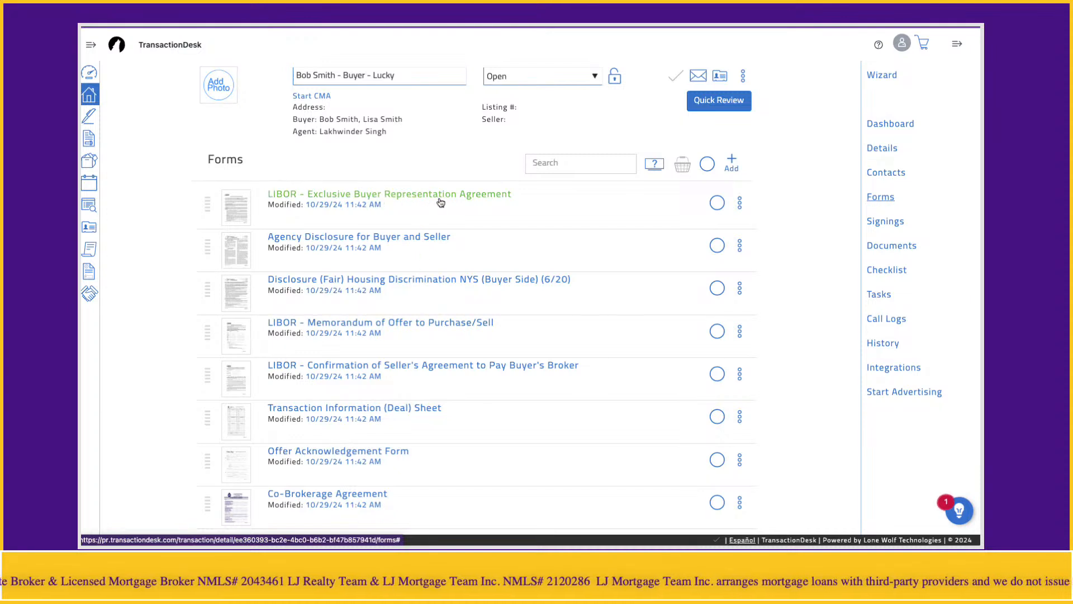
# Open the LIBOR - Exclusive Buyer Representation Agreement in the form editor
pyautogui.click(474, 200)
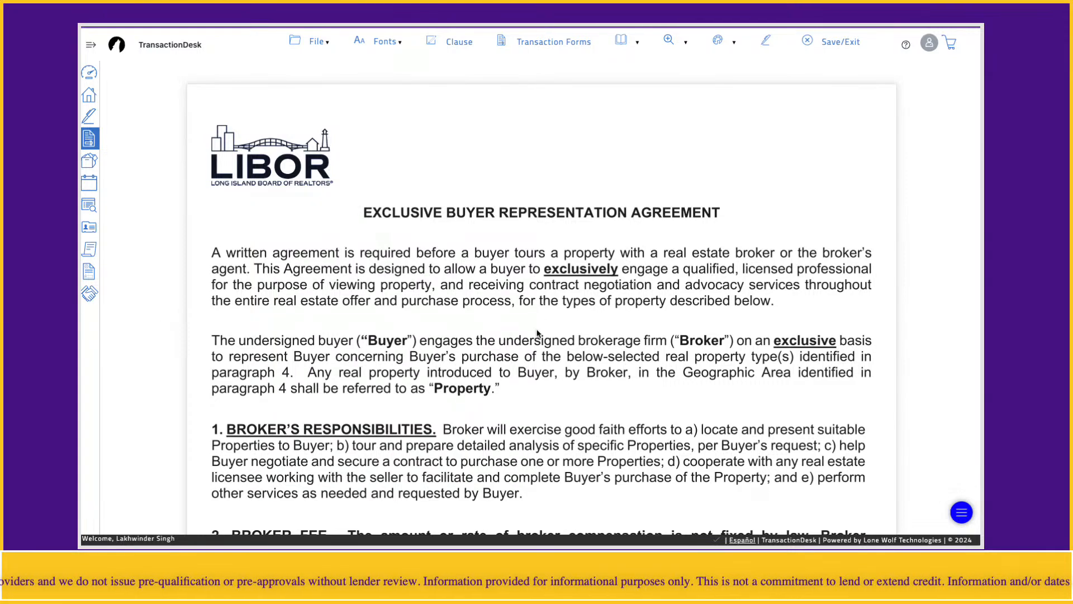
# In the Broker Fee clause, enter x in the percentage blank, then clear it again
pyautogui.scroll(-3, 613, 332)
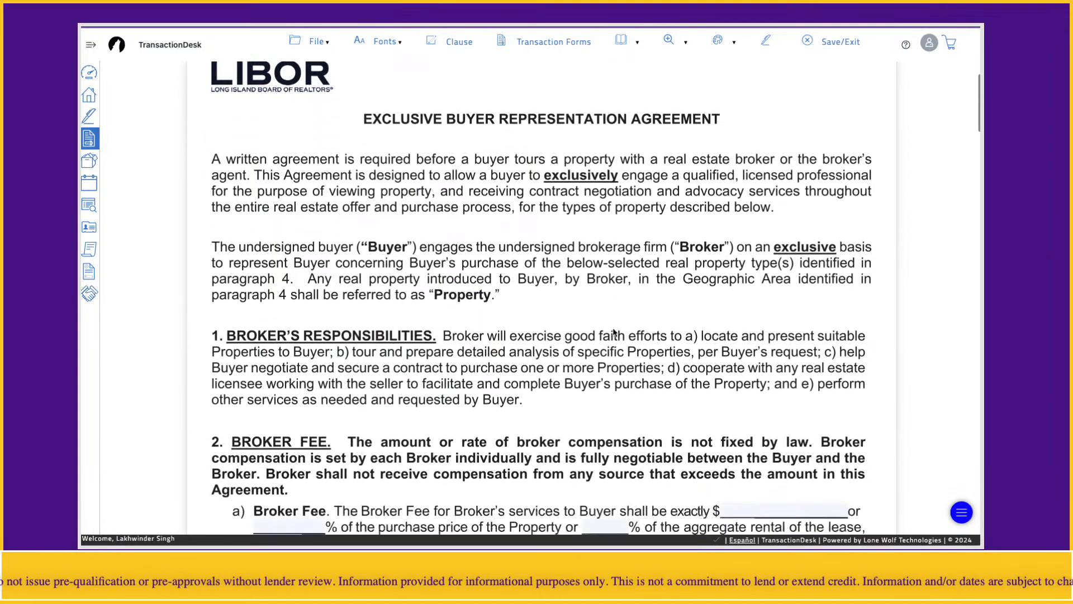
pyautogui.scroll(-1, 614, 332)
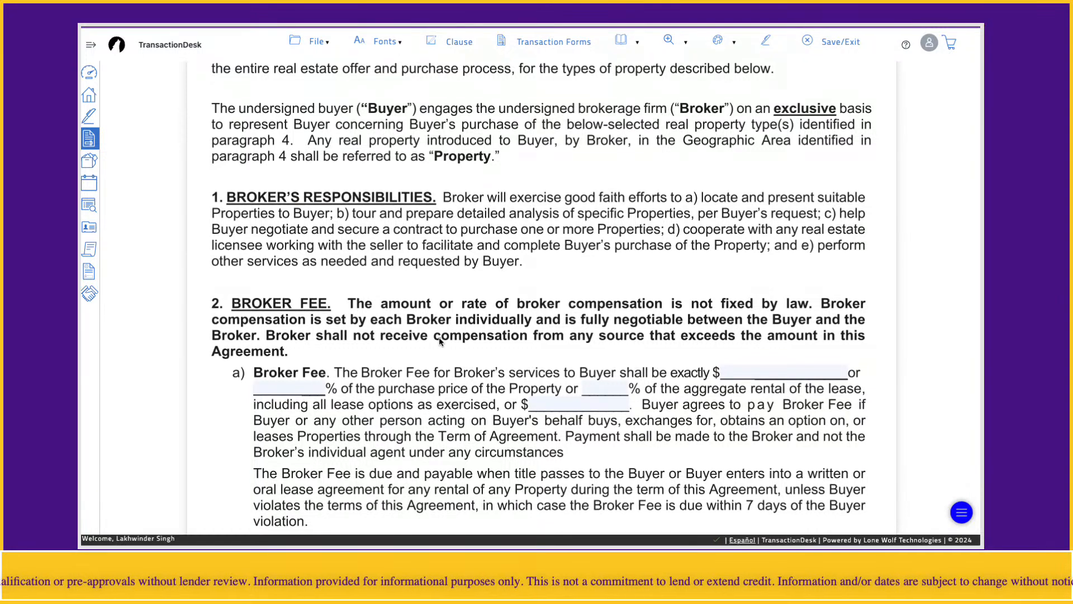
pyautogui.scroll(-1, 417, 334)
pyautogui.click(300, 354)
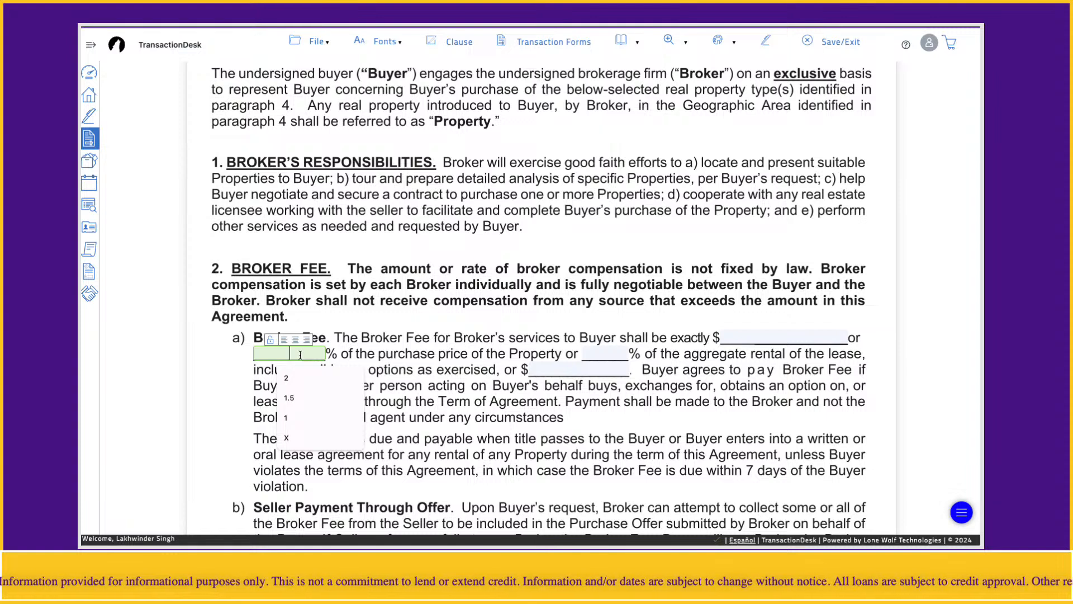
pyautogui.click(287, 438)
pyautogui.click(415, 377)
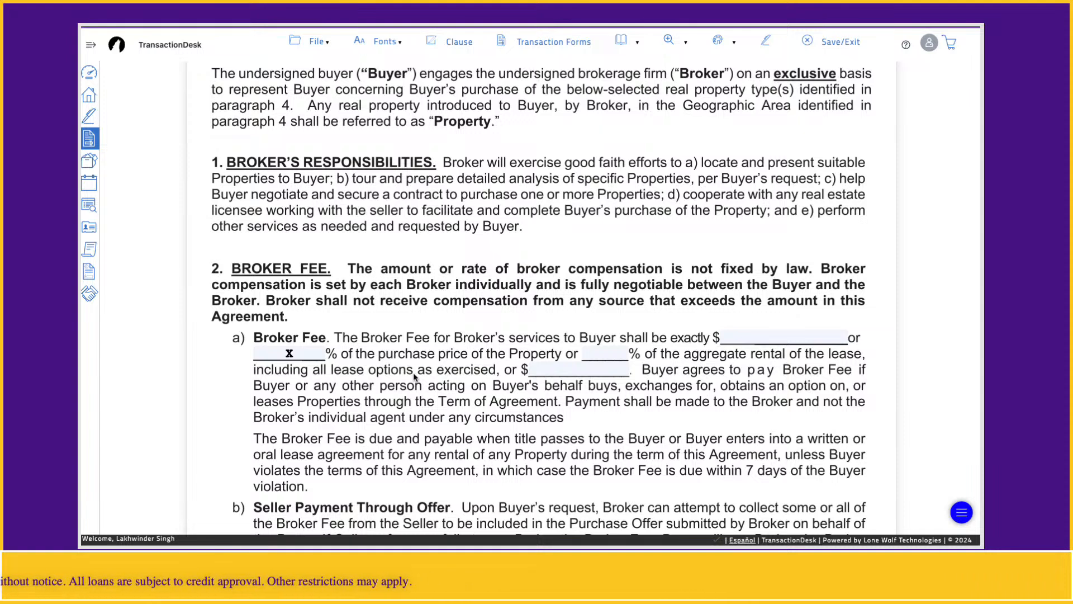
pyautogui.click(305, 354)
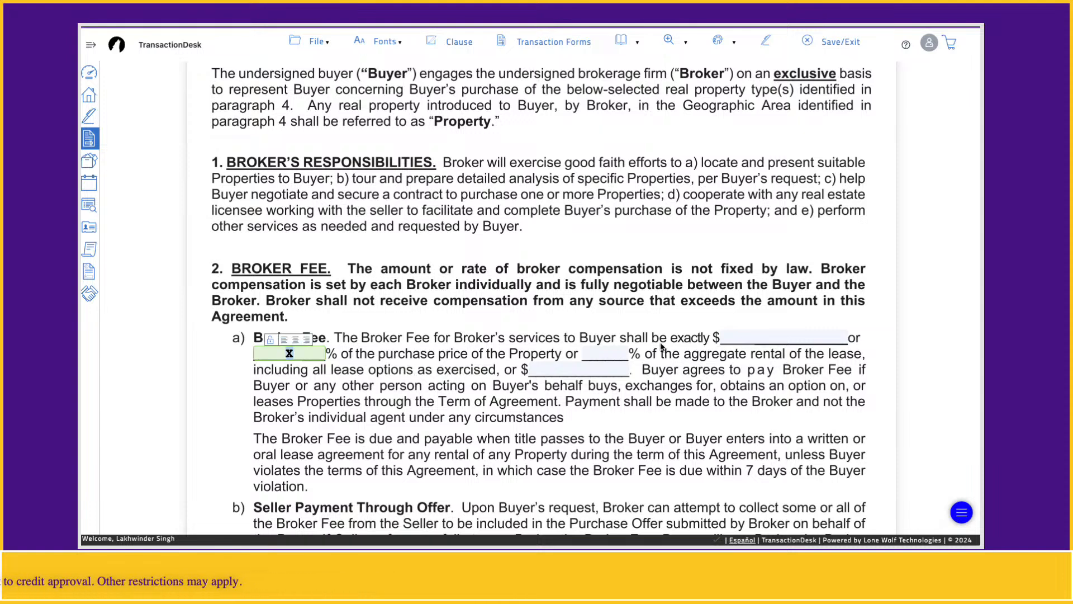
pyautogui.click(289, 354)
pyautogui.doubleClick(301, 351)
pyautogui.press('BackSpace')
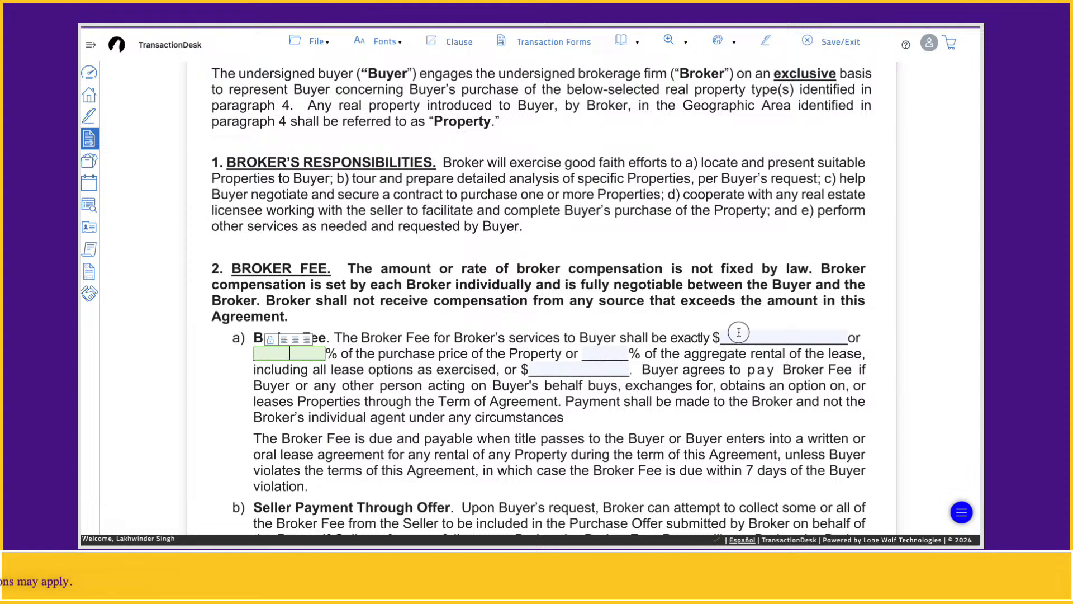
# Leave the dollar amount empty and put x in the percentage-of-purchase-price blank
pyautogui.click(738, 332)
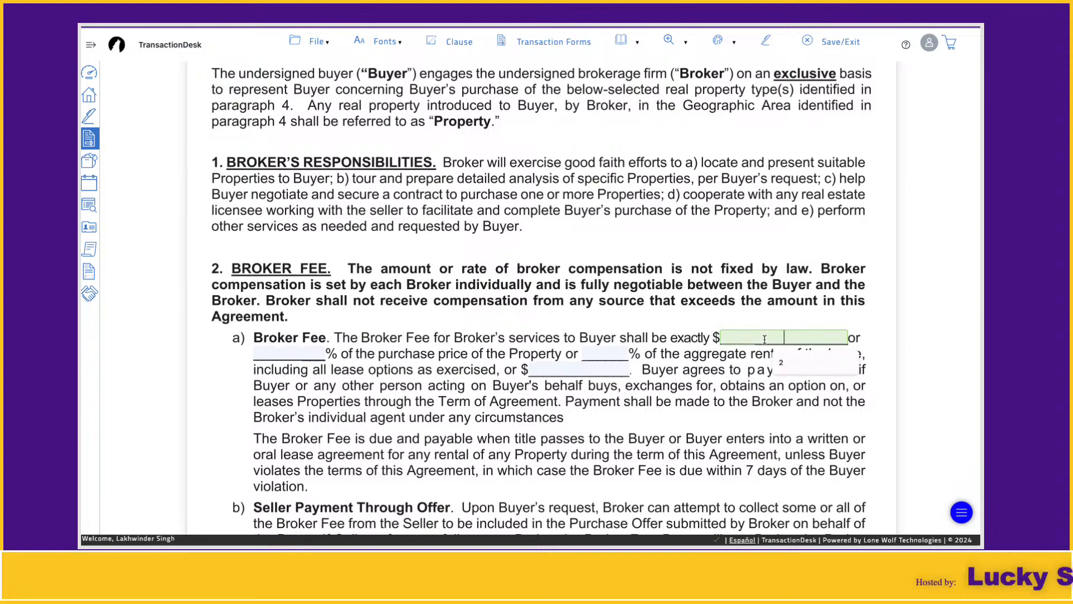
pyautogui.click(419, 378)
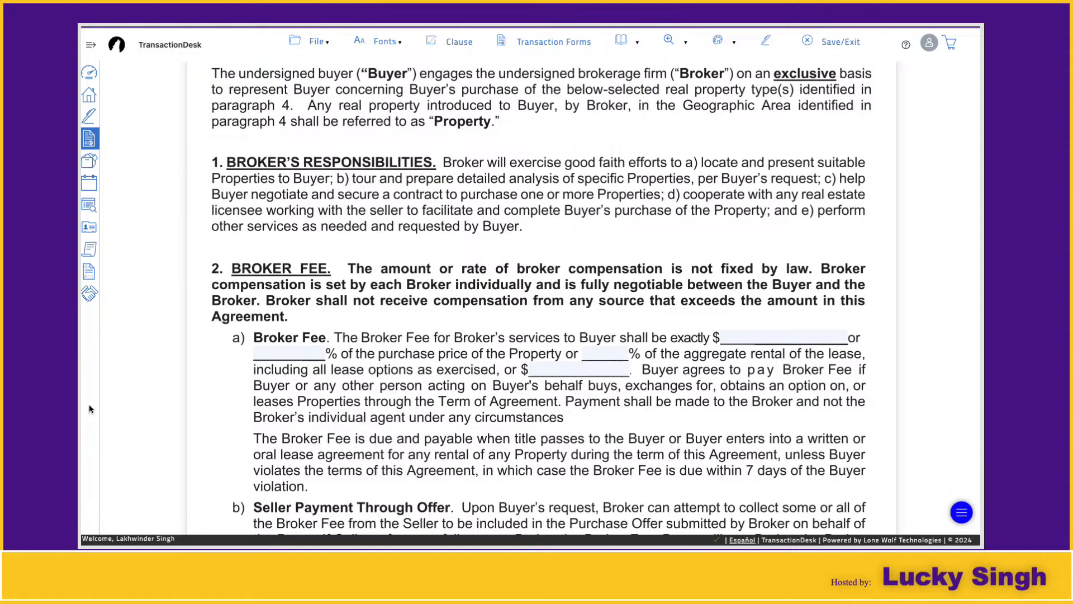
pyautogui.scroll(-1, 551, 425)
pyautogui.click(284, 277)
pyautogui.click(286, 363)
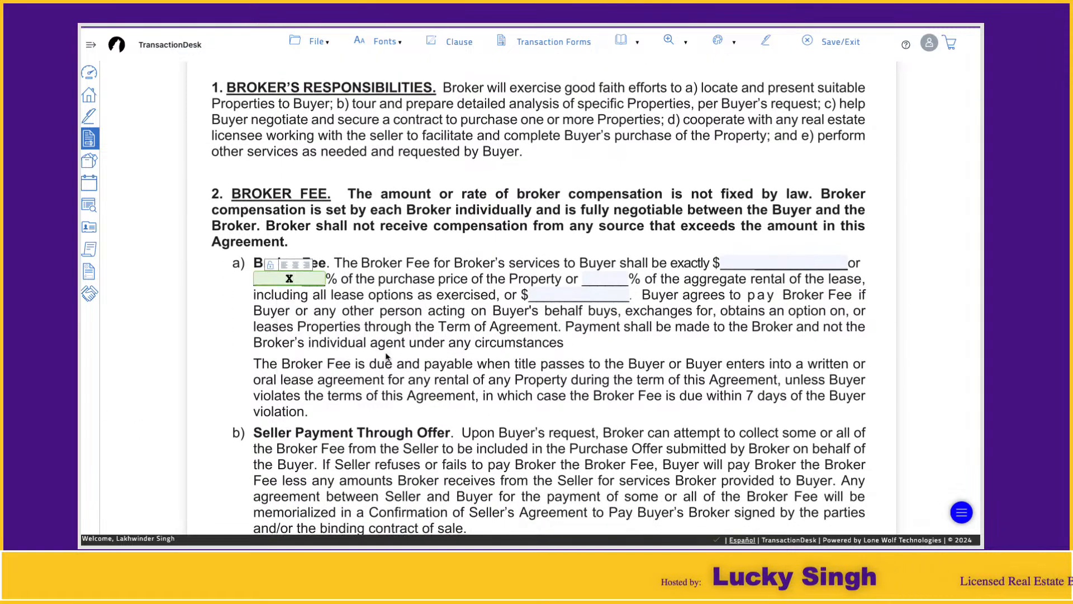
pyautogui.scroll(-3, 390, 352)
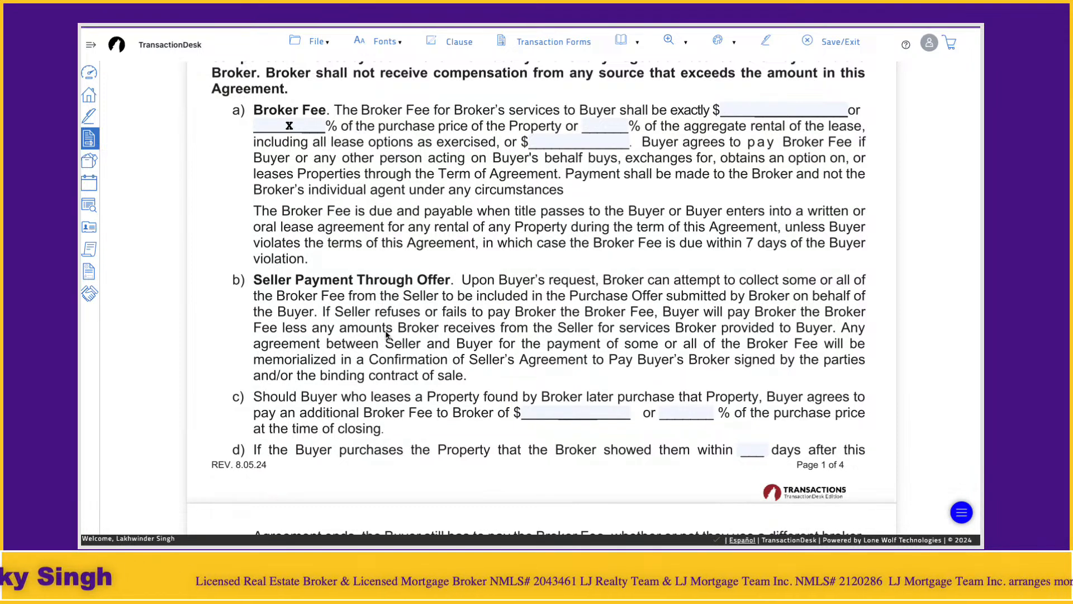
# Set the agreement dates from October 29, 2024 to December 29, 2024
pyautogui.scroll(-6, 446, 337)
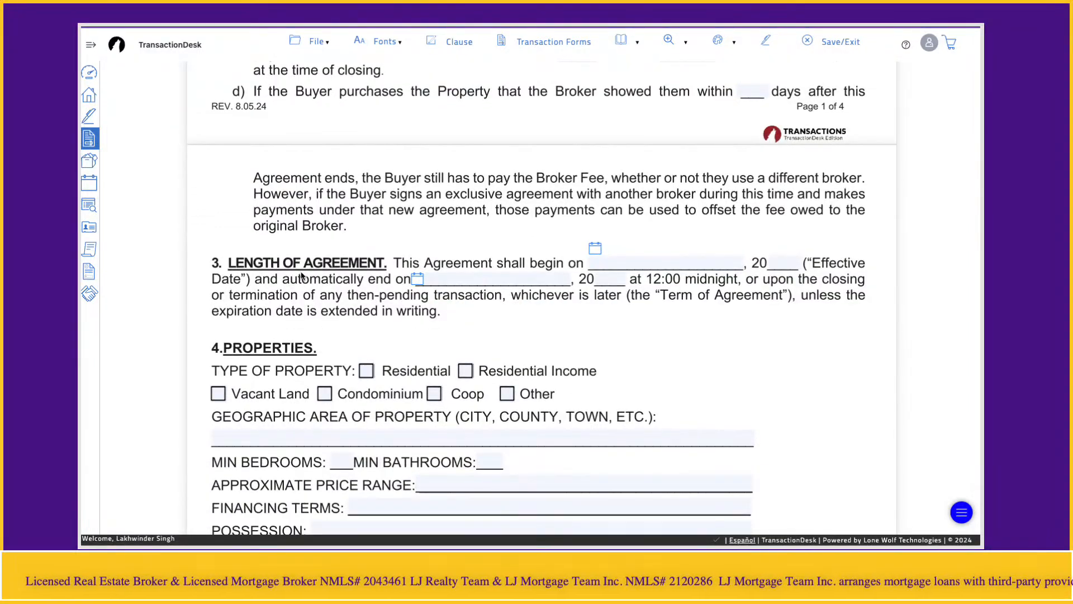
pyautogui.click(594, 248)
pyautogui.click(619, 414)
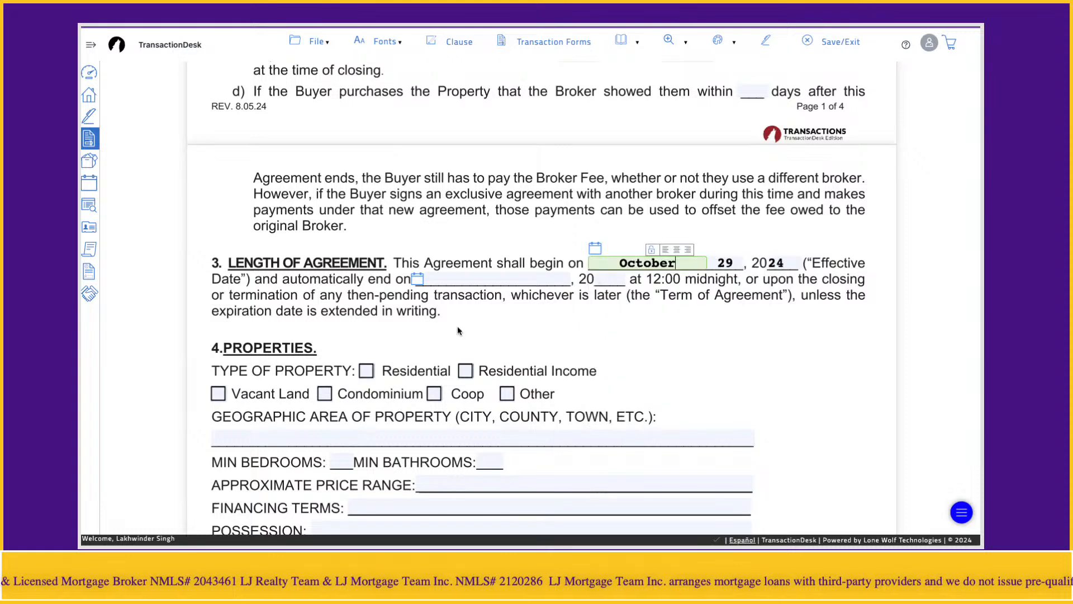
pyautogui.click(418, 279)
pyautogui.click(561, 303)
pyautogui.click(561, 303)
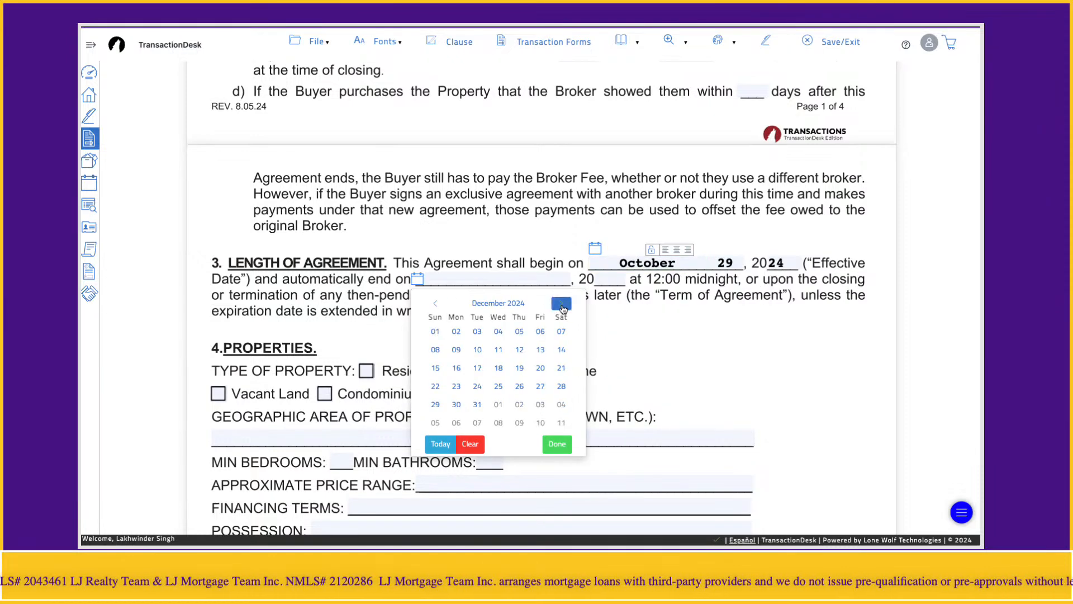
pyautogui.click(435, 404)
pyautogui.click(619, 329)
# Tick Residential Income as the property type
pyautogui.scroll(-4, 620, 331)
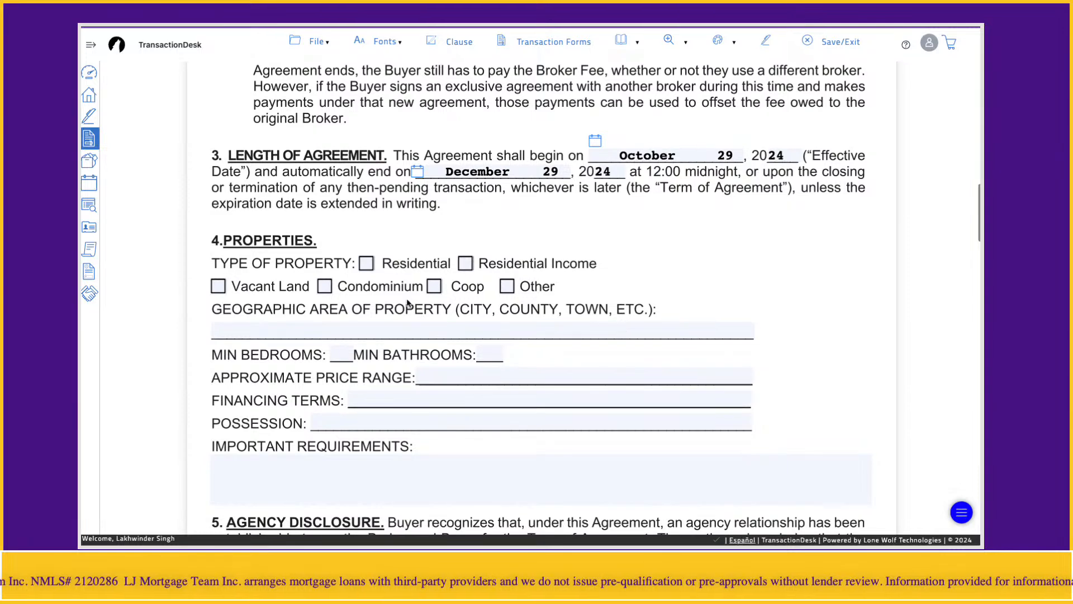
pyautogui.click(366, 265)
pyautogui.click(466, 264)
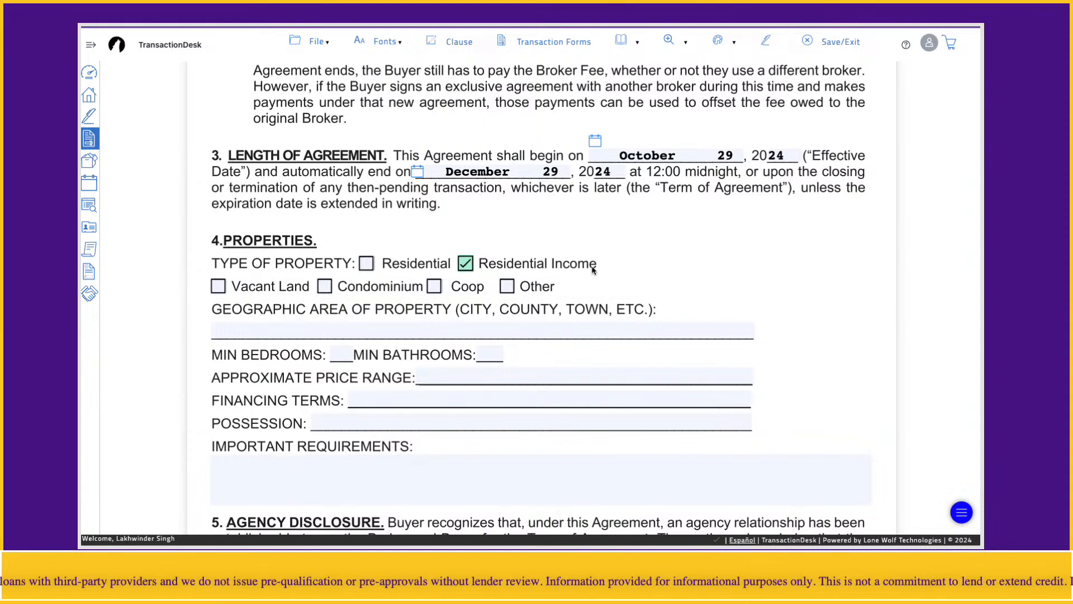
# Try several Type of Property boxes, leaving plain Residential ticked instead of Residential Income
pyautogui.click(367, 264)
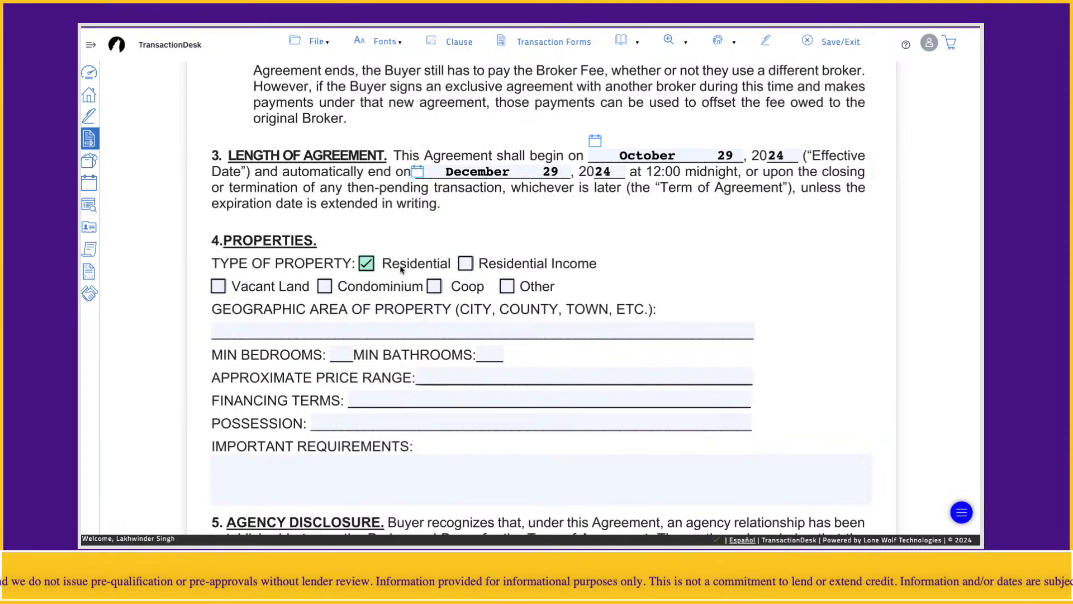
pyautogui.click(218, 287)
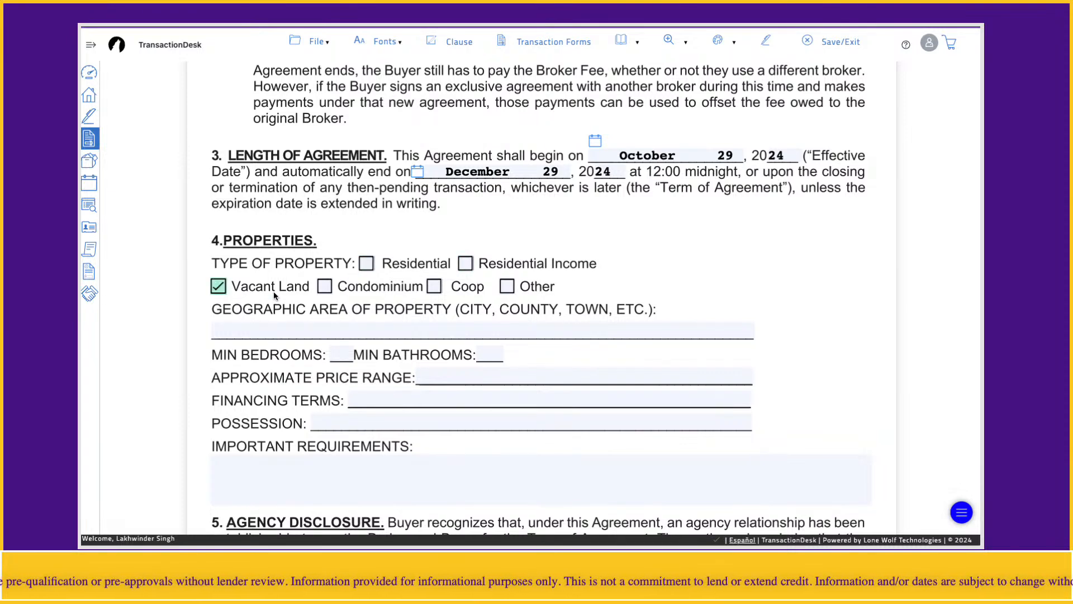
pyautogui.click(323, 289)
pyautogui.click(434, 291)
pyautogui.click(507, 290)
pyautogui.click(370, 269)
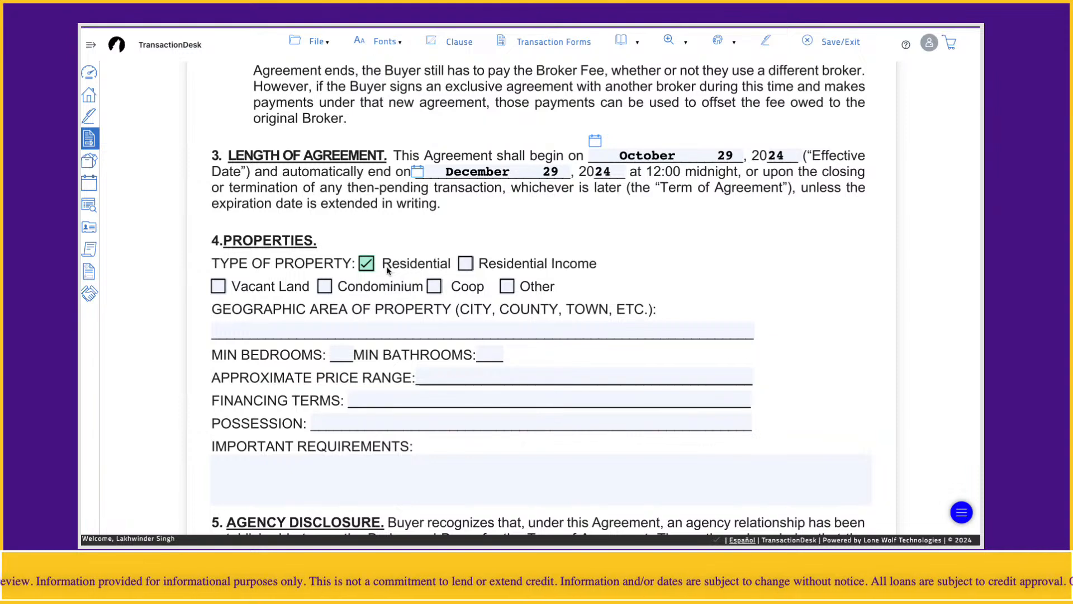
pyautogui.click(339, 327)
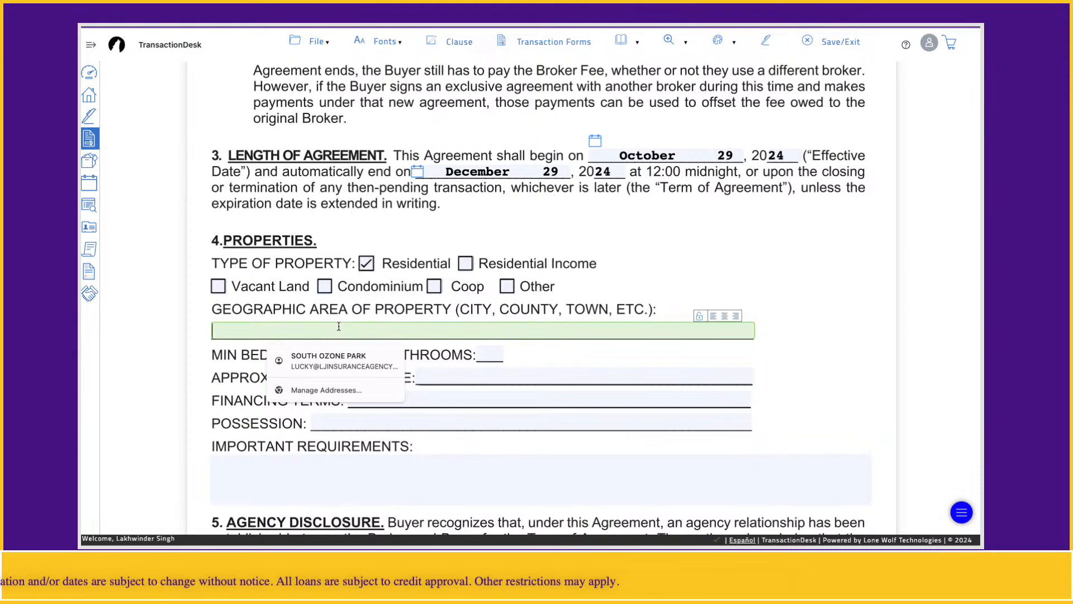
# Enter Nassau County, Queens County as the geographic area, with 3 bedrooms and 2 bathrooms minimum
pyautogui.write('Nassau County')
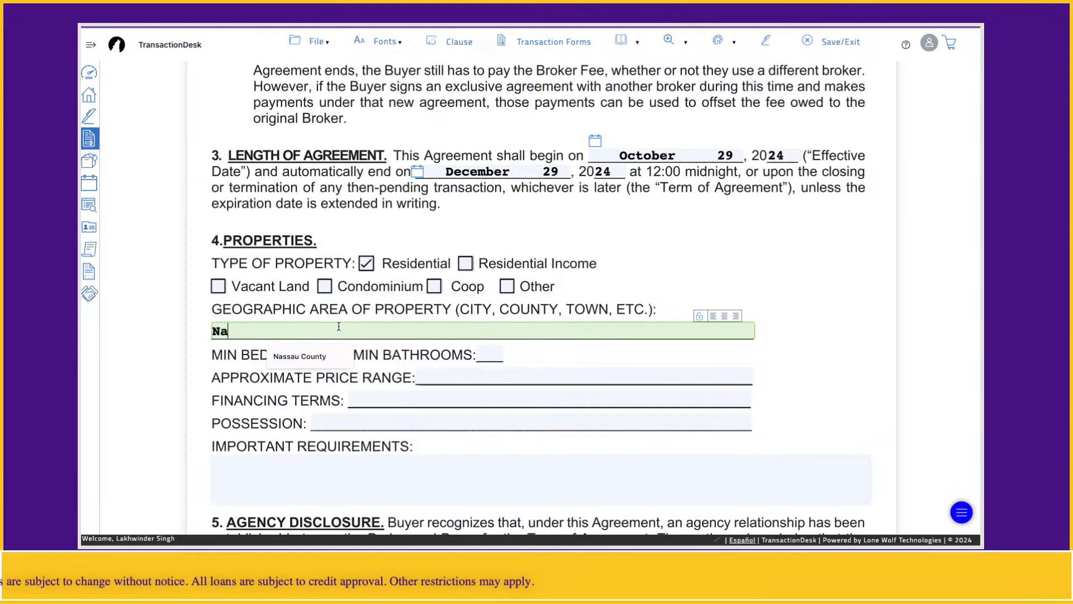
pyautogui.click(327, 364)
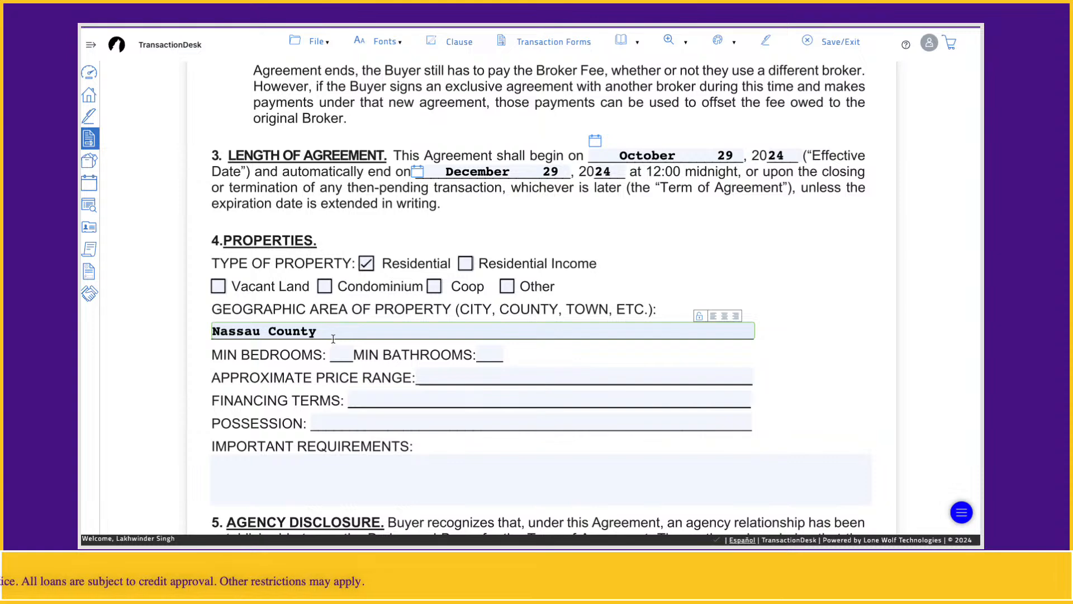
pyautogui.write(', Queens ')
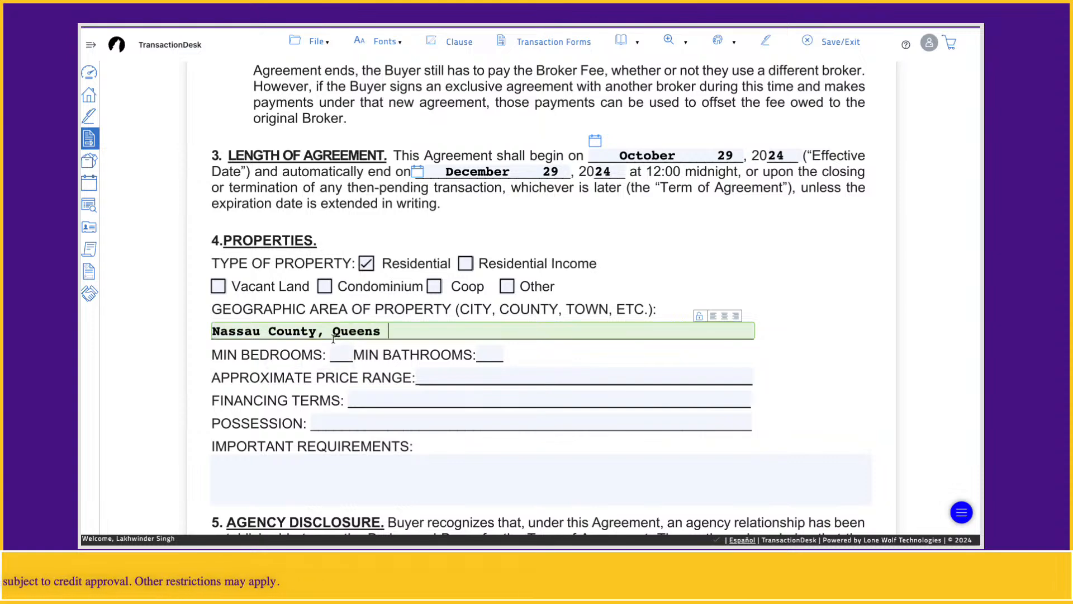
pyautogui.write('County')
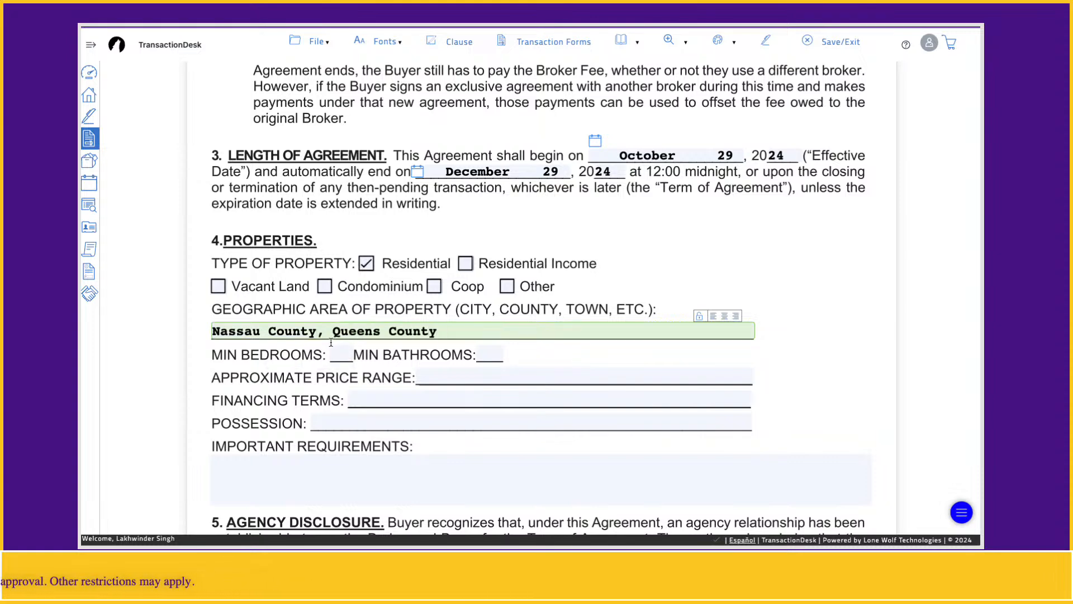
pyautogui.click(333, 358)
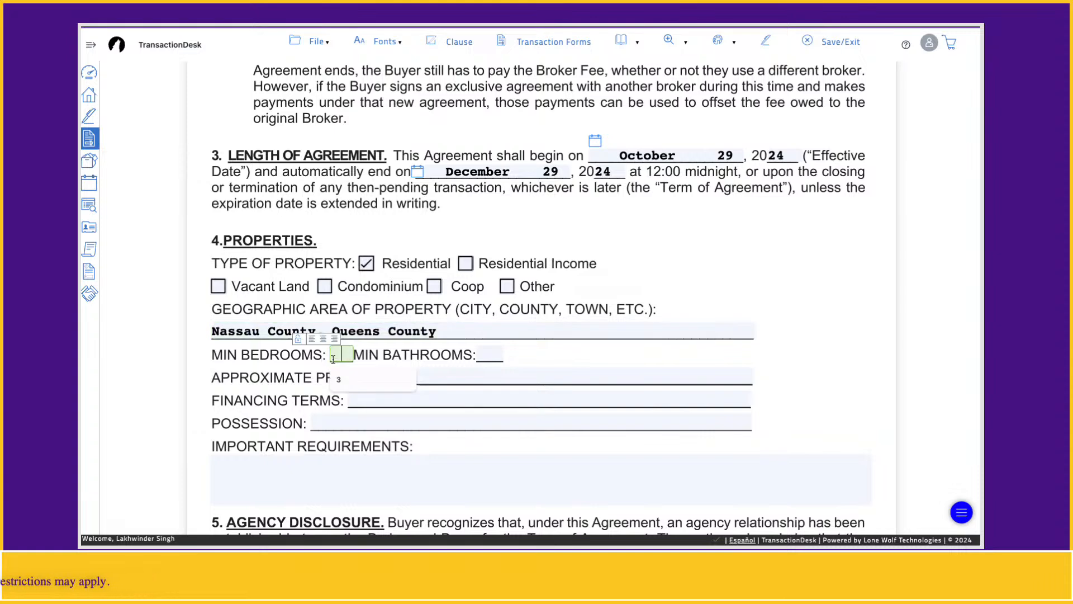
pyautogui.write('3')
pyautogui.click(485, 354)
pyautogui.write('2')
# Set the price range to 450K to 550K and financing to 30 year mortgage, leaving possession empty
pyautogui.click(468, 376)
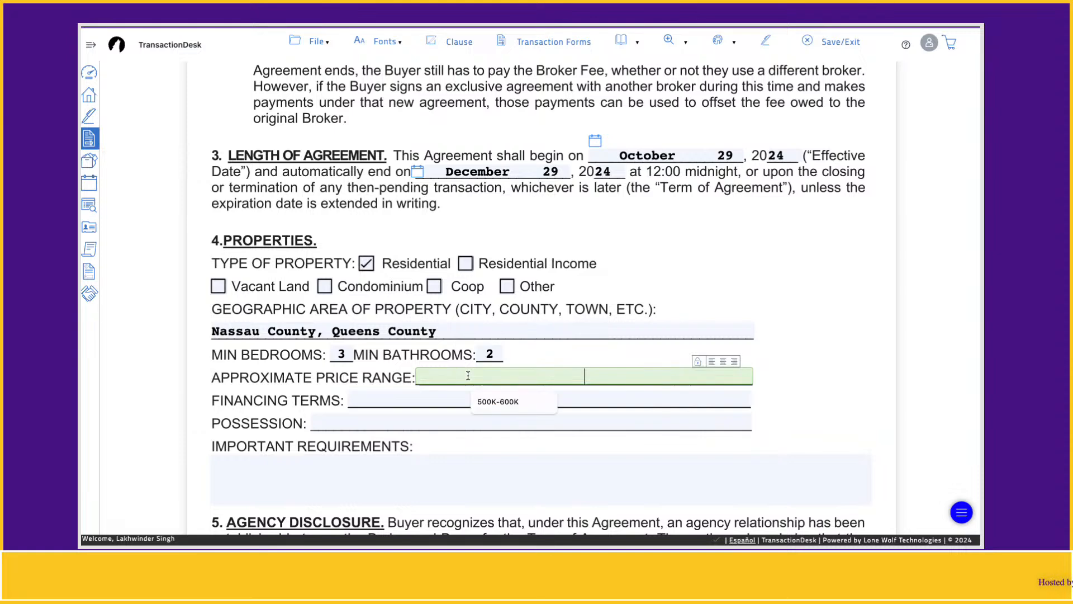
pyautogui.write('450')
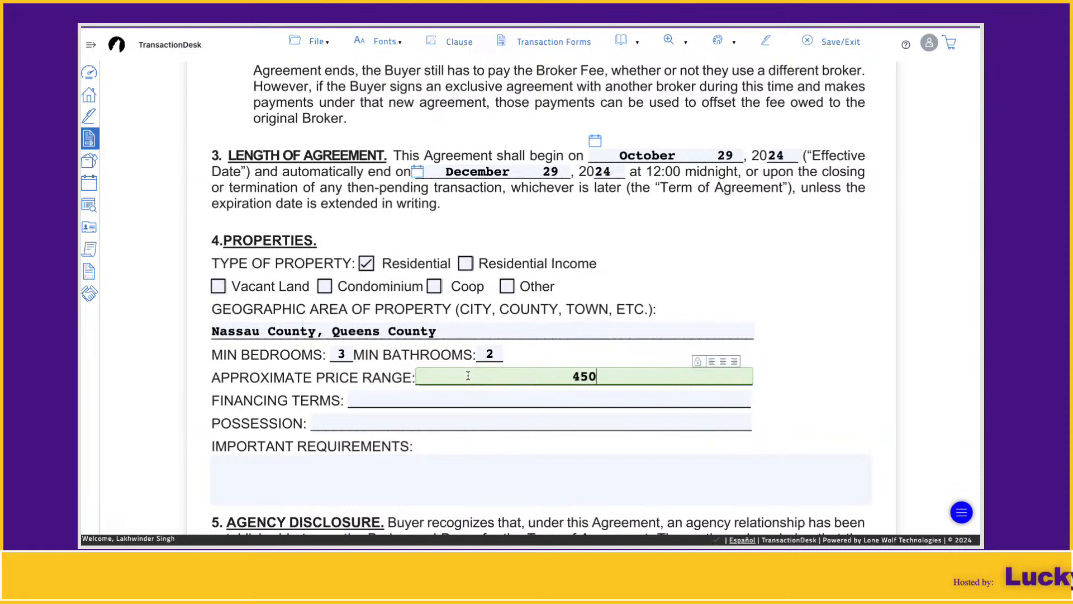
pyautogui.write('K to 550K')
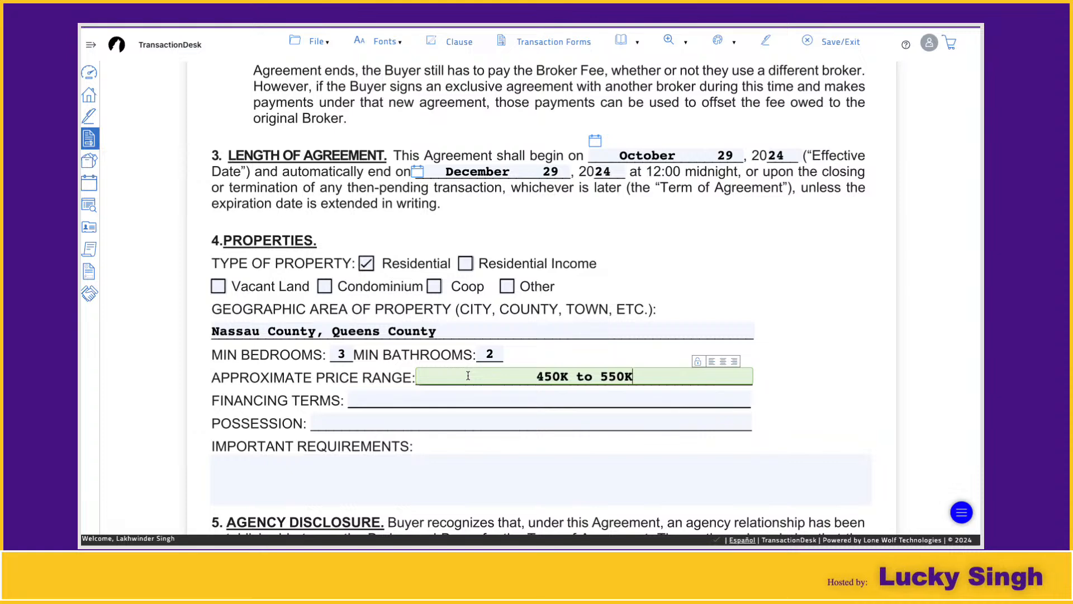
pyautogui.click(438, 397)
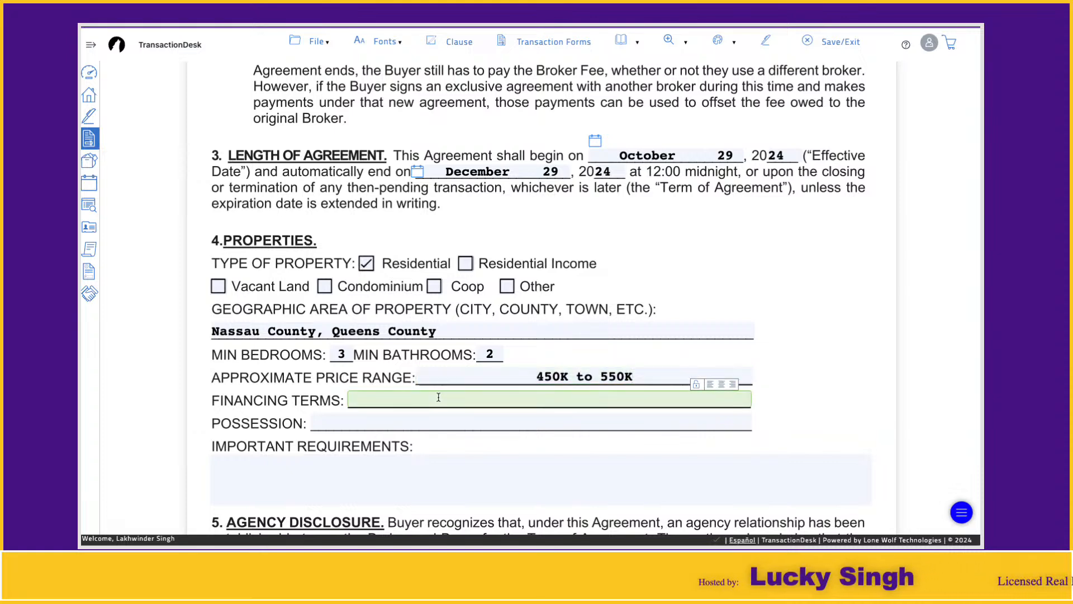
pyautogui.write('30 year mortgage')
pyautogui.click(433, 417)
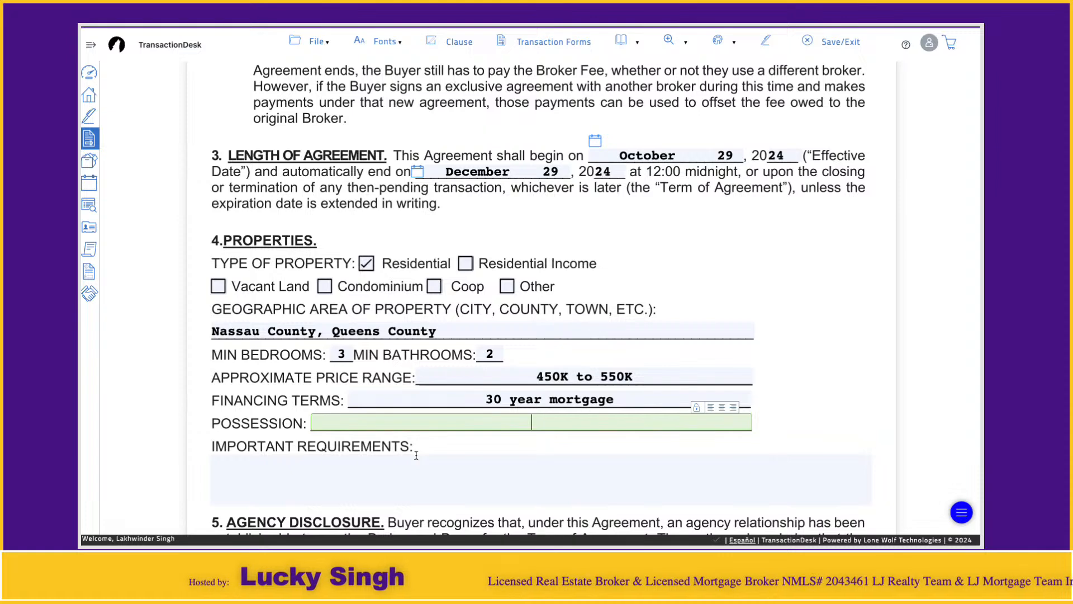
pyautogui.click(785, 425)
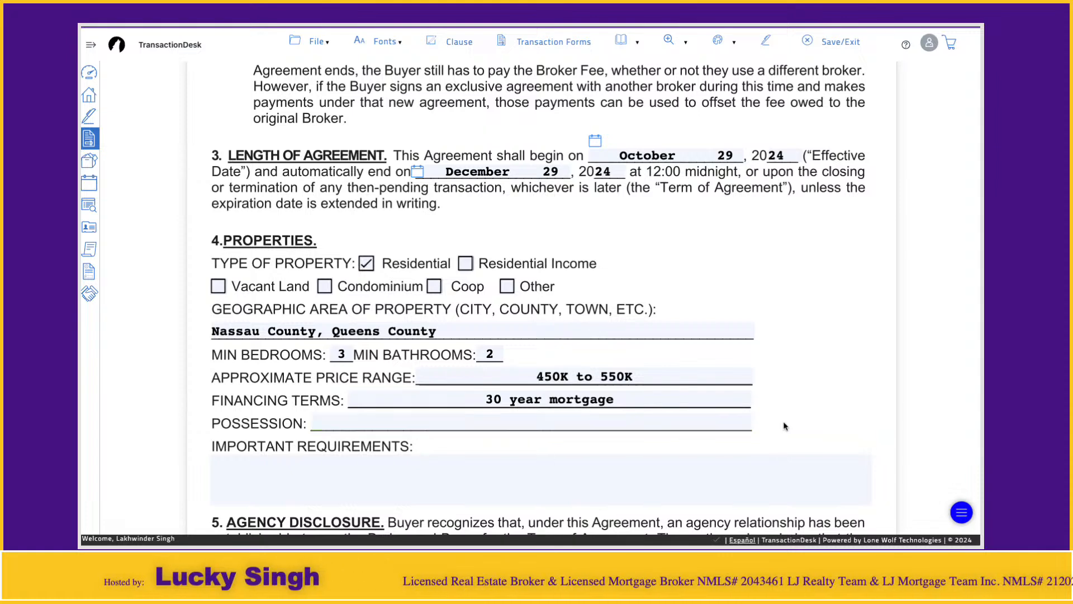
# In section 11, tick 'Purchasing the property for Buyer's use as a principal residence'
pyautogui.scroll(-3, 812, 331)
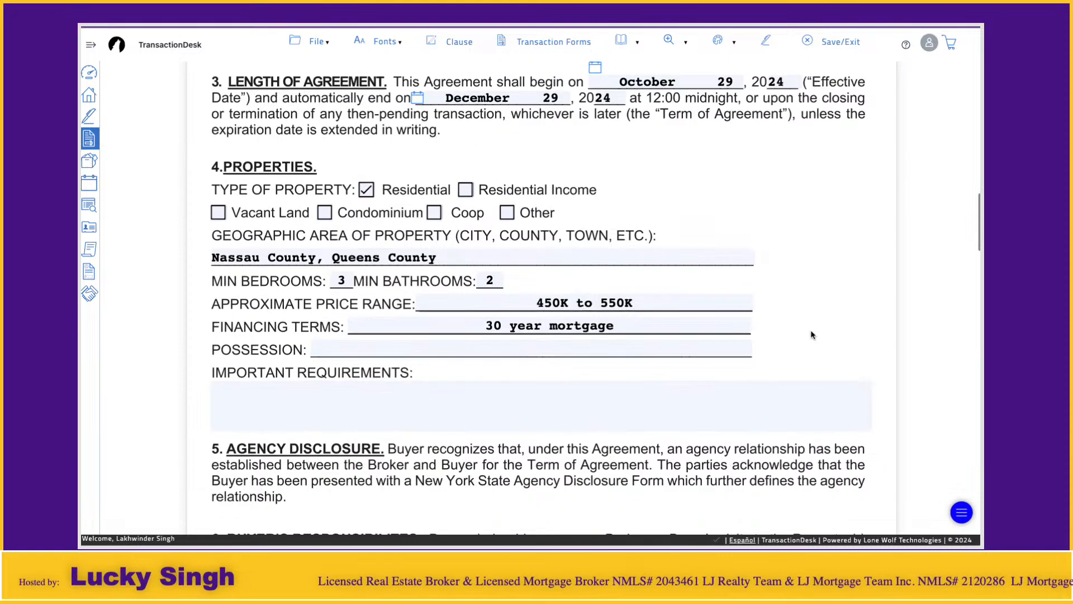
pyautogui.scroll(-5, 812, 332)
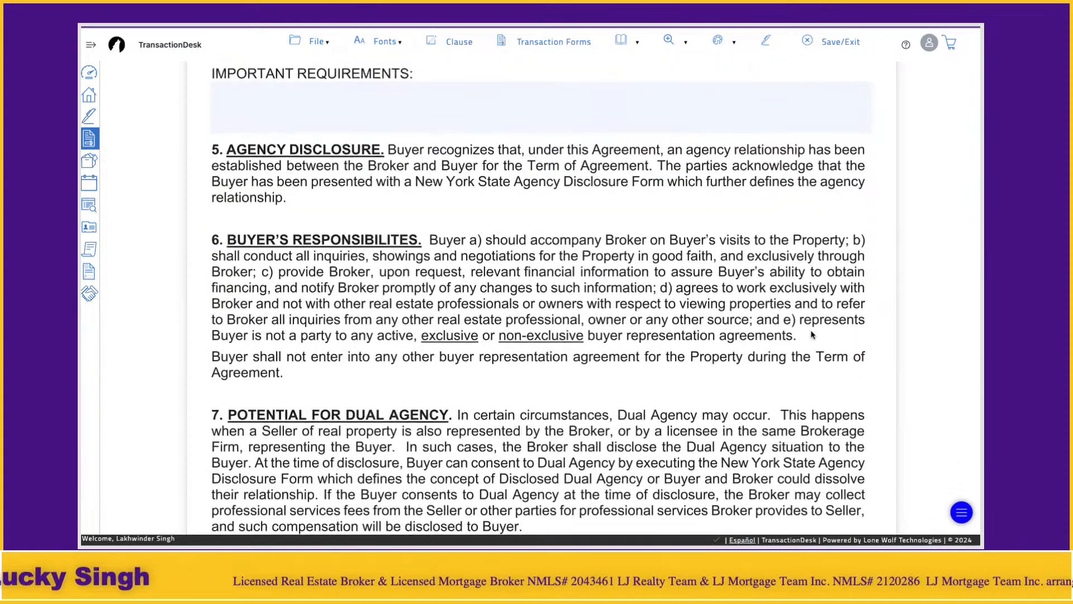
pyautogui.scroll(-7, 811, 333)
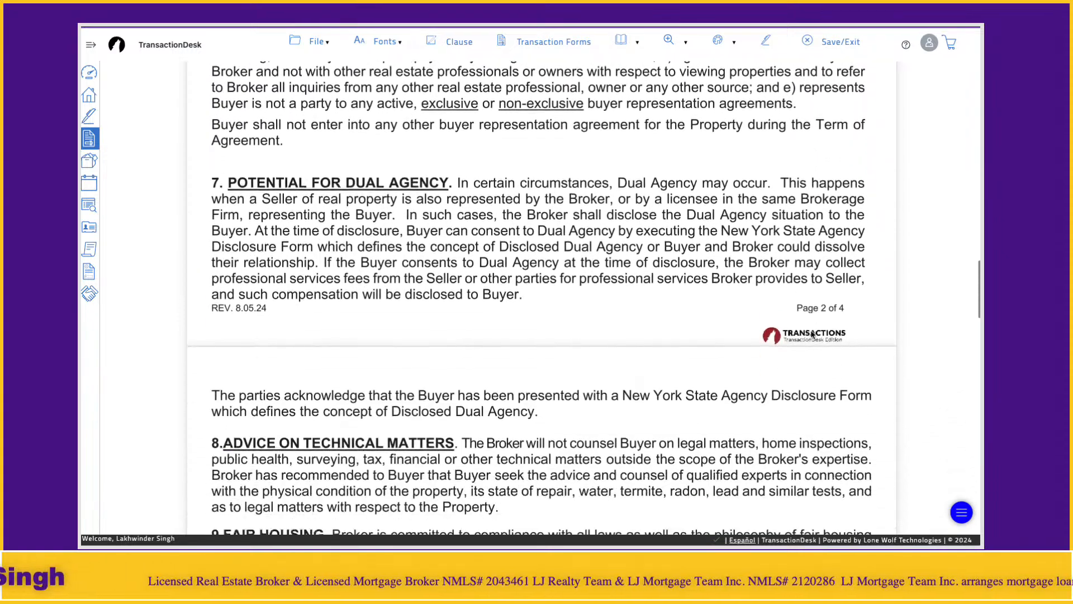
pyautogui.scroll(-9, 812, 333)
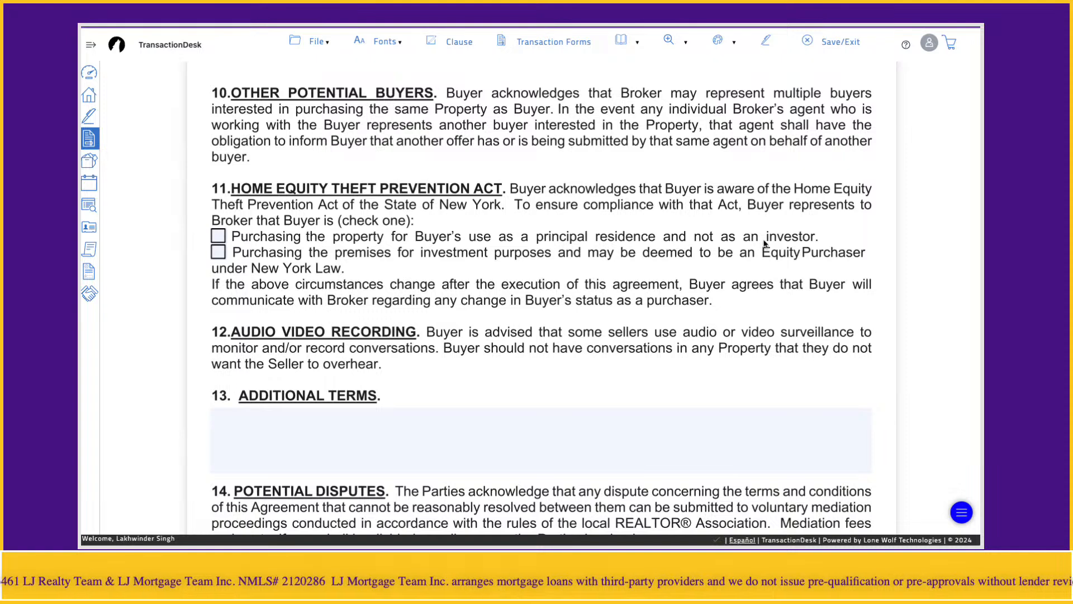
pyautogui.click(219, 238)
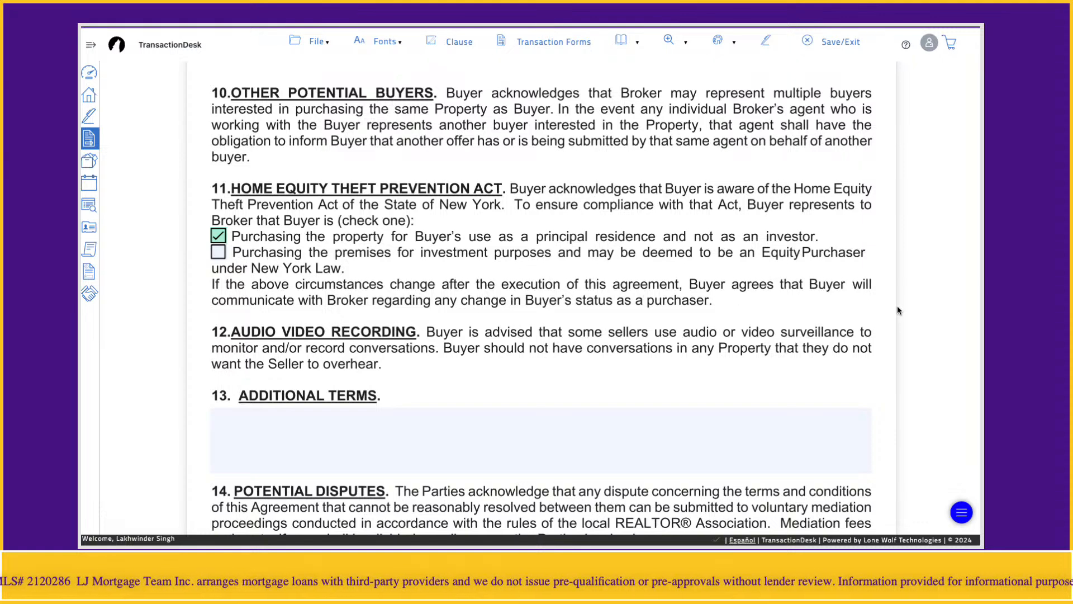
pyautogui.scroll(-3, 897, 305)
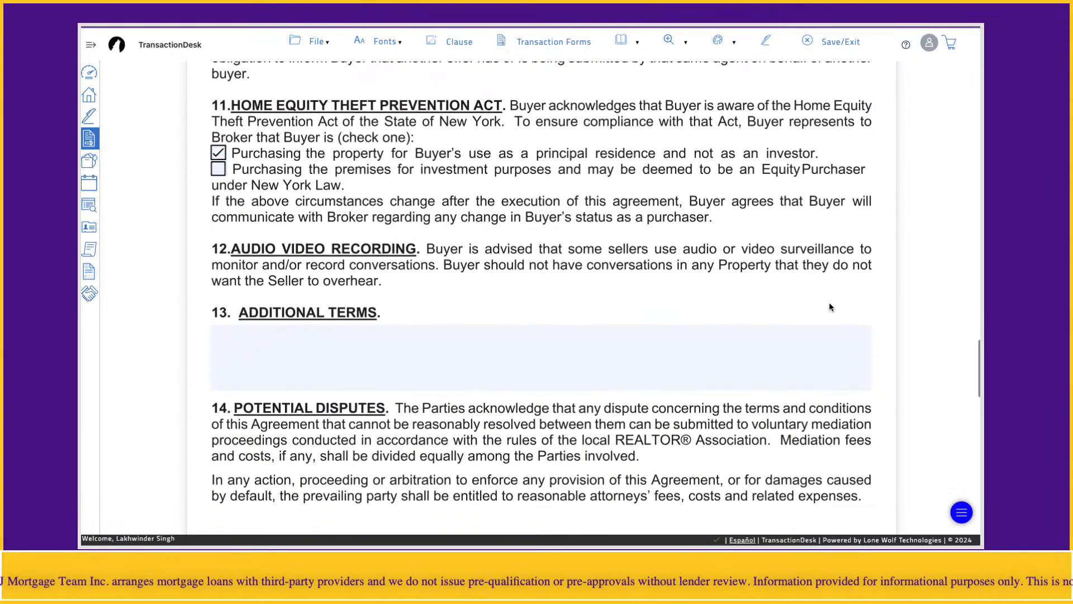
pyautogui.scroll(-6, 829, 304)
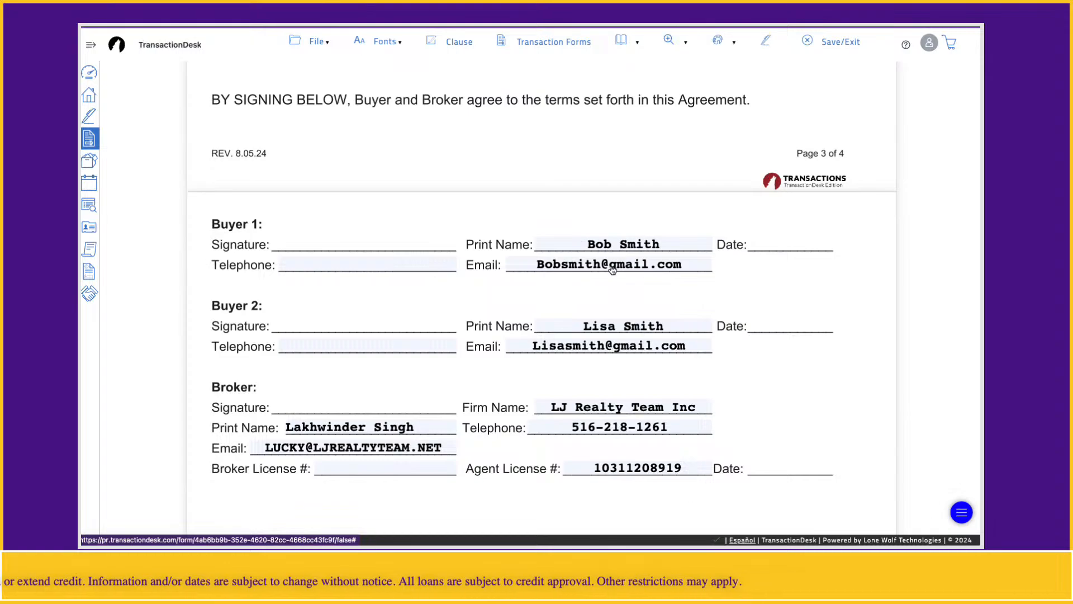
# Look over the filled Exclusive Buyer Representation Agreement, then send it to Authentisign
pyautogui.scroll(10, 768, 277)
pyautogui.scroll(20, 768, 276)
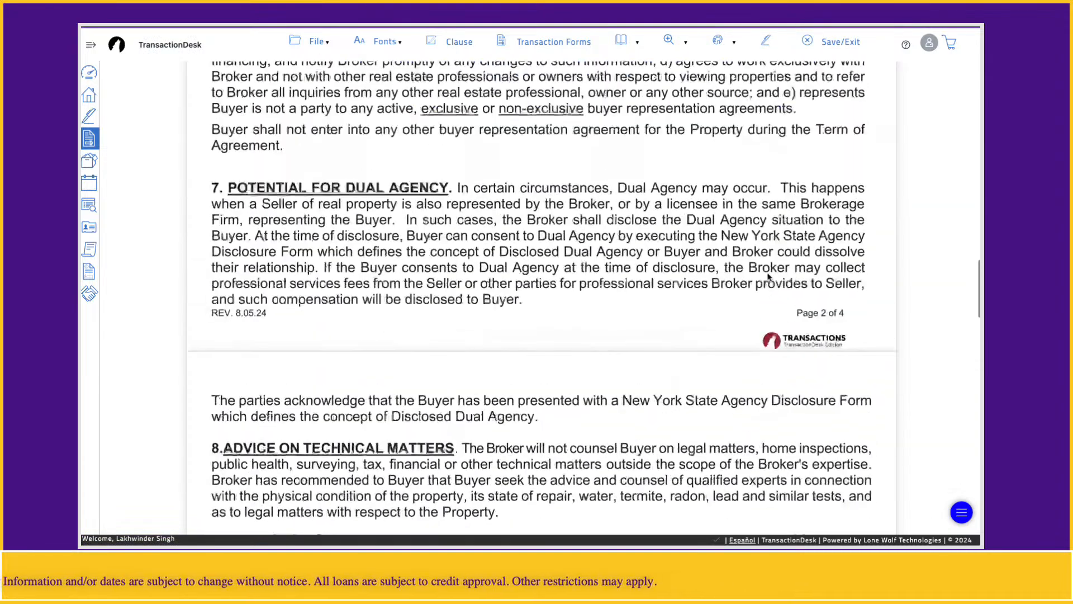
pyautogui.scroll(-8, 580, 300)
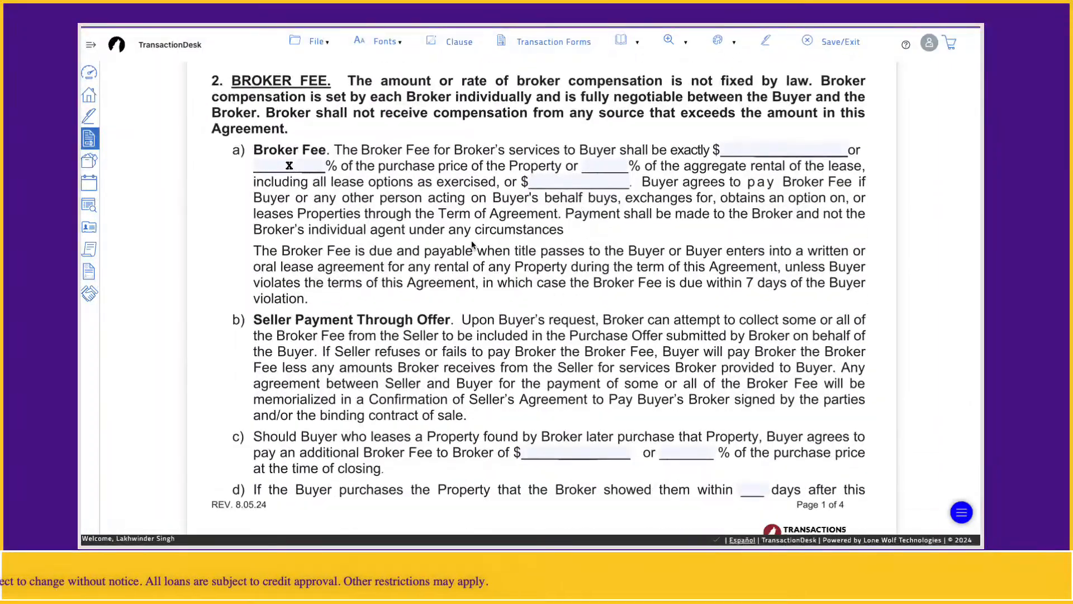
pyautogui.scroll(-5, 471, 244)
pyautogui.scroll(-4, 471, 245)
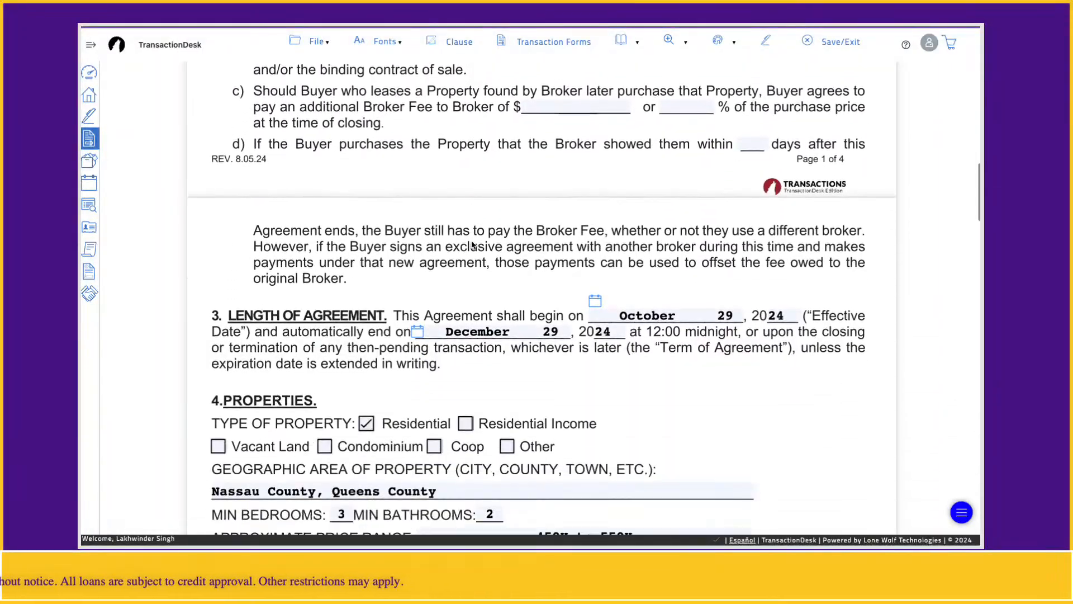
pyautogui.scroll(-9, 409, 330)
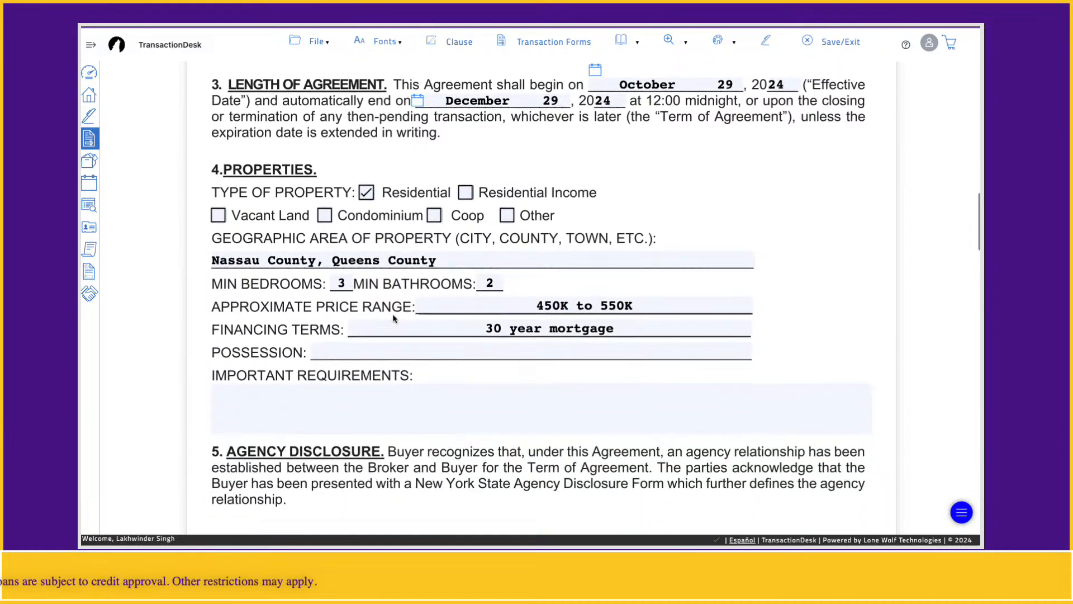
pyautogui.scroll(-20, 488, 261)
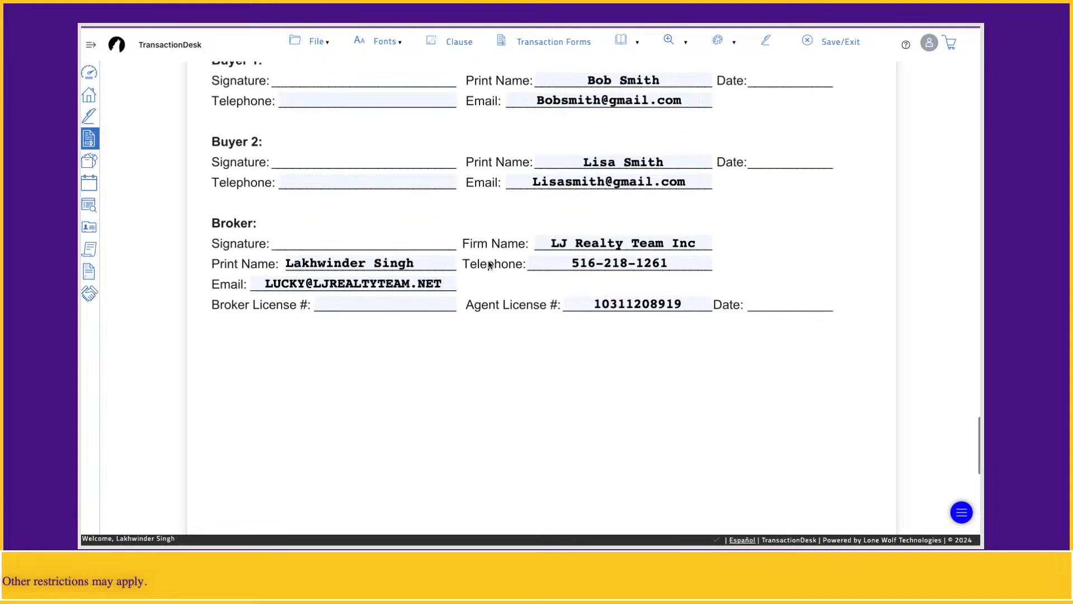
pyautogui.scroll(3, 350, 227)
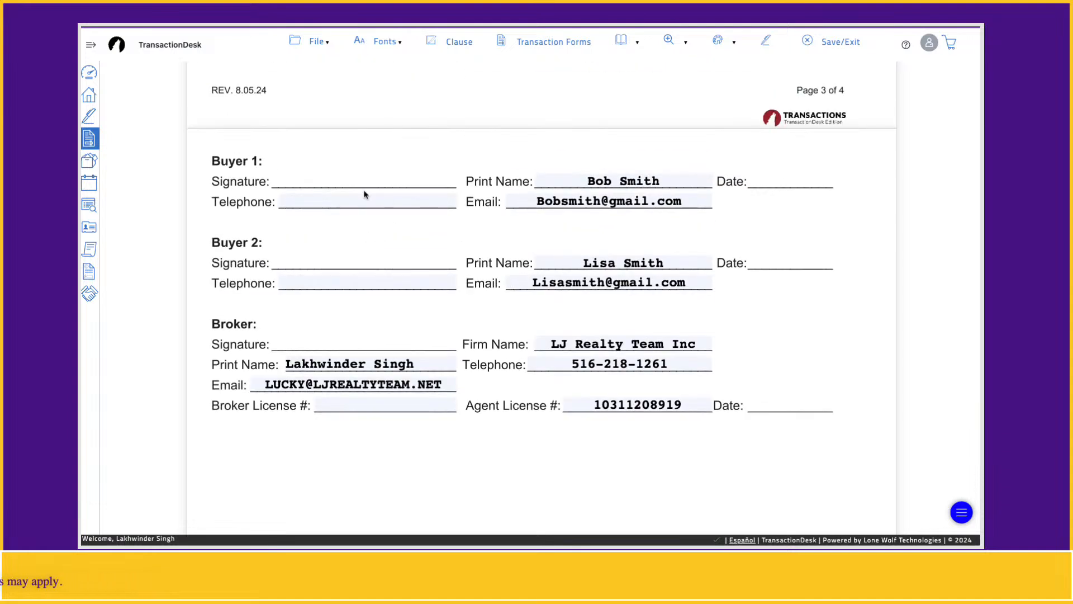
pyautogui.click(767, 45)
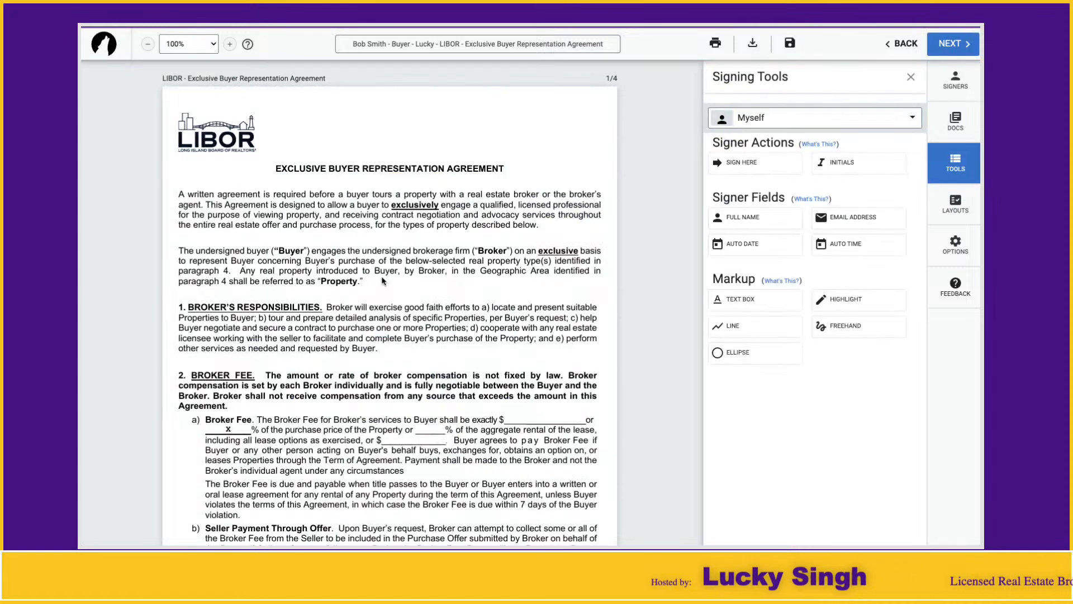
pyautogui.scroll(-5, 387, 323)
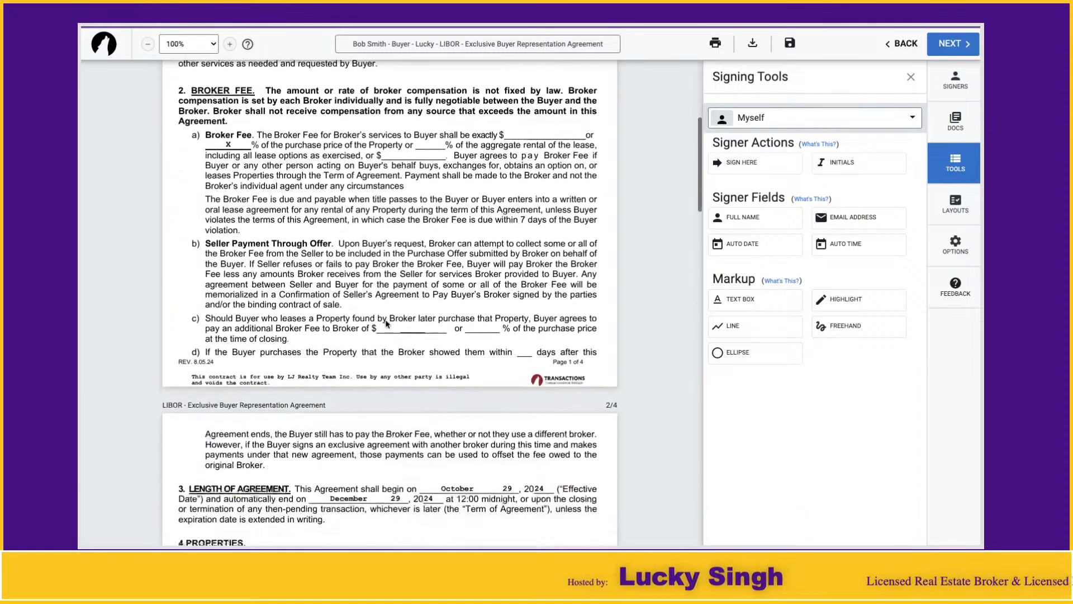
pyautogui.scroll(-2, 314, 359)
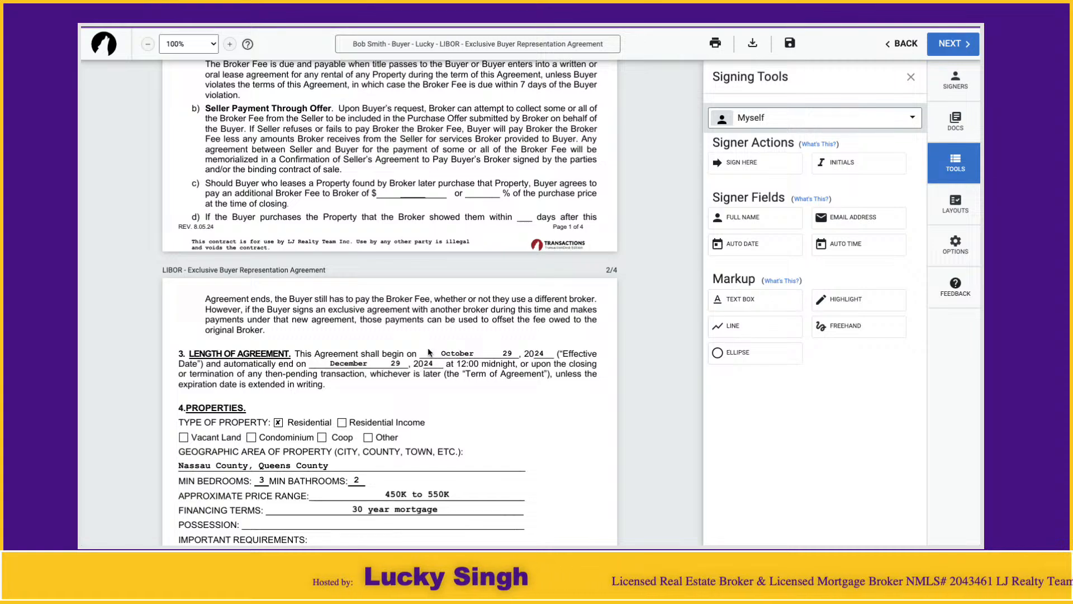
pyautogui.scroll(-9, 403, 358)
pyautogui.scroll(-6, 403, 362)
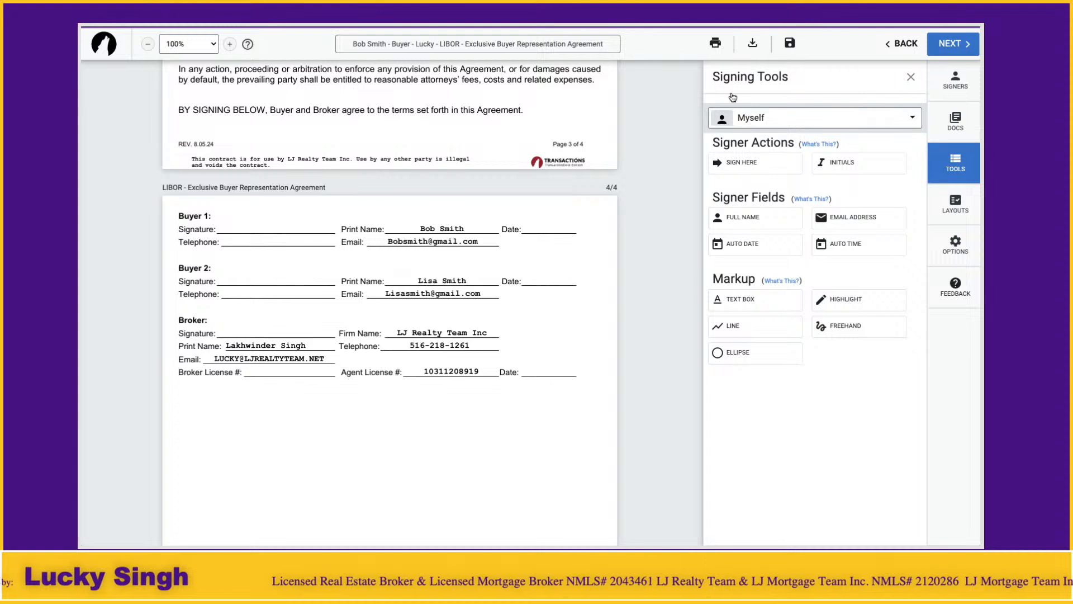
pyautogui.click(911, 78)
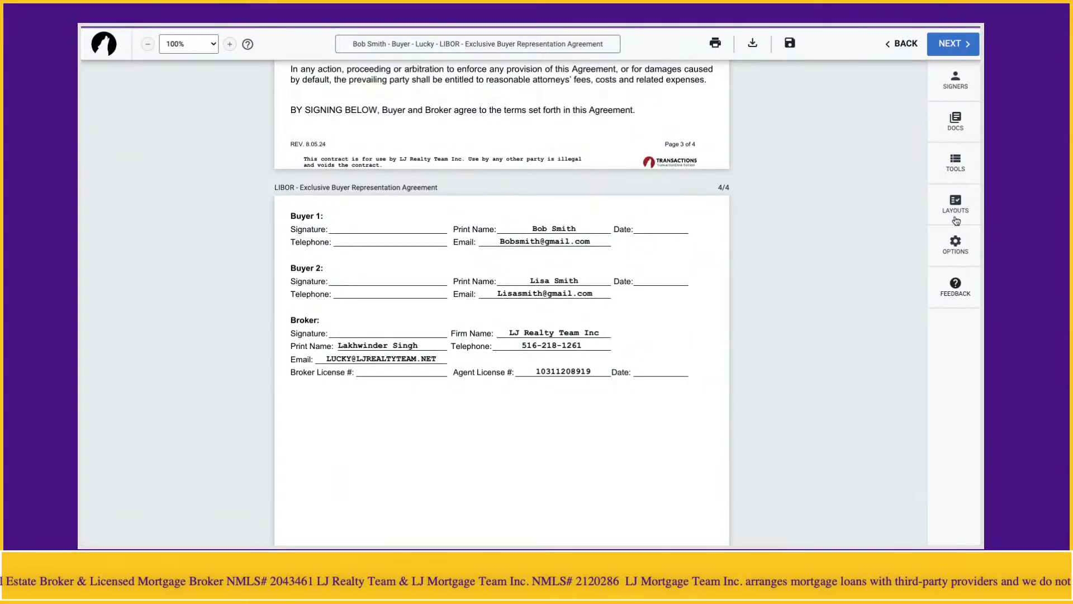
pyautogui.click(956, 173)
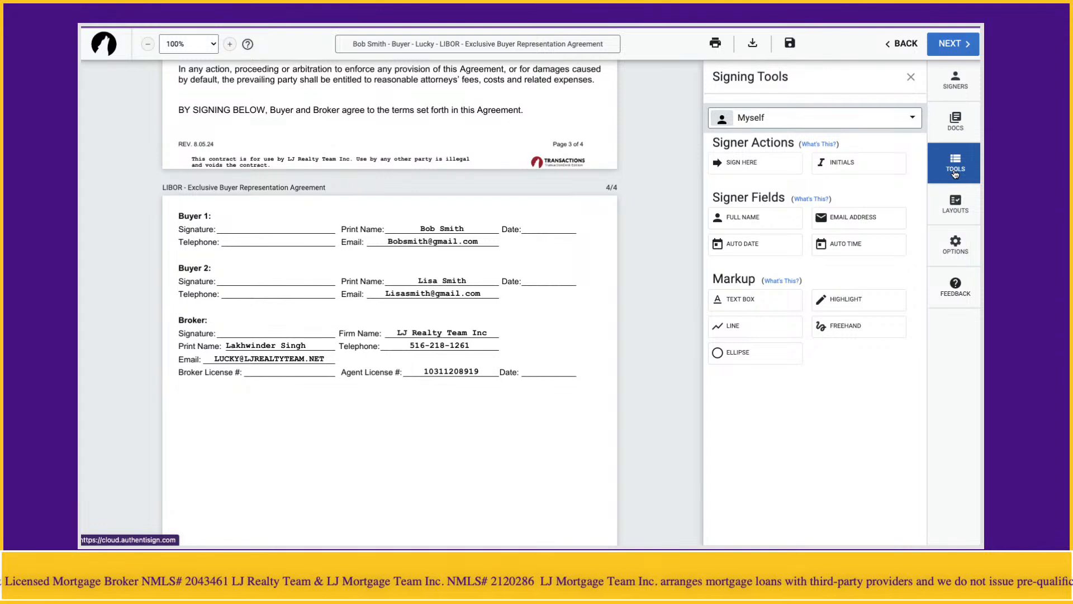
pyautogui.click(956, 93)
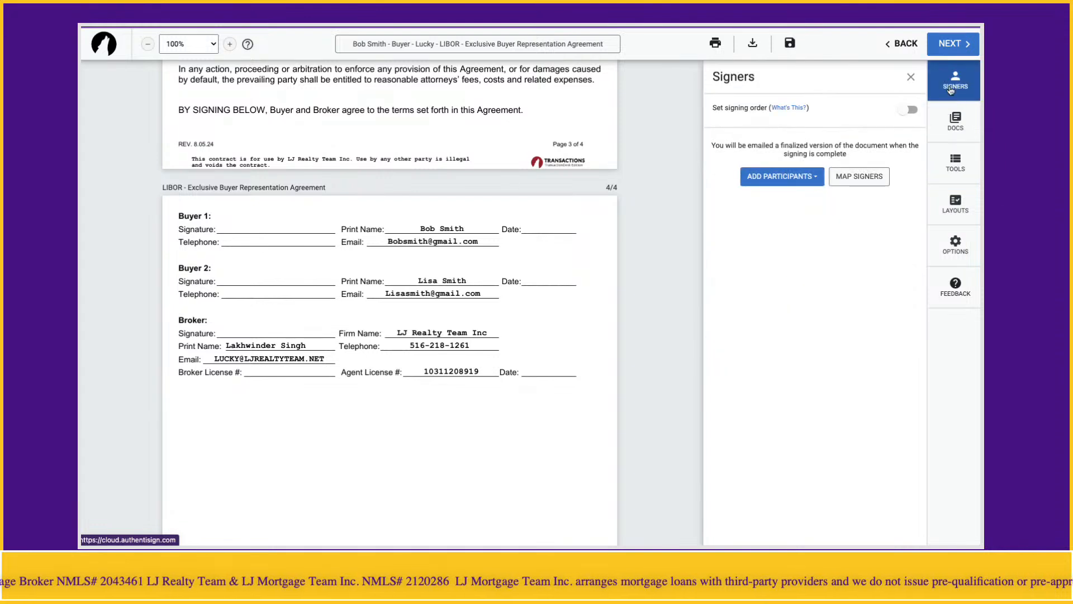
pyautogui.click(910, 78)
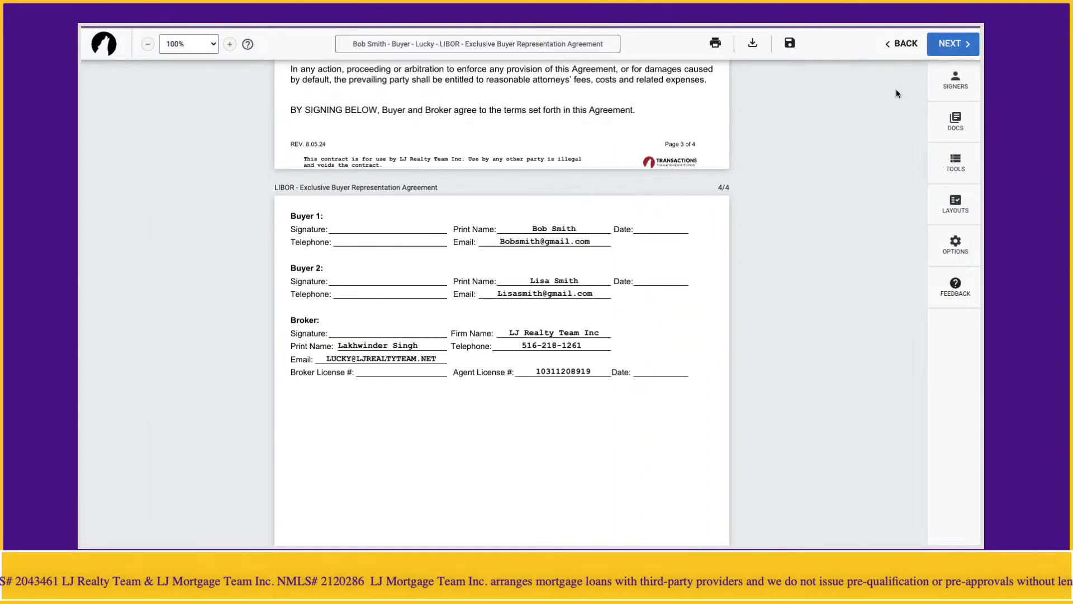
pyautogui.click(565, 227)
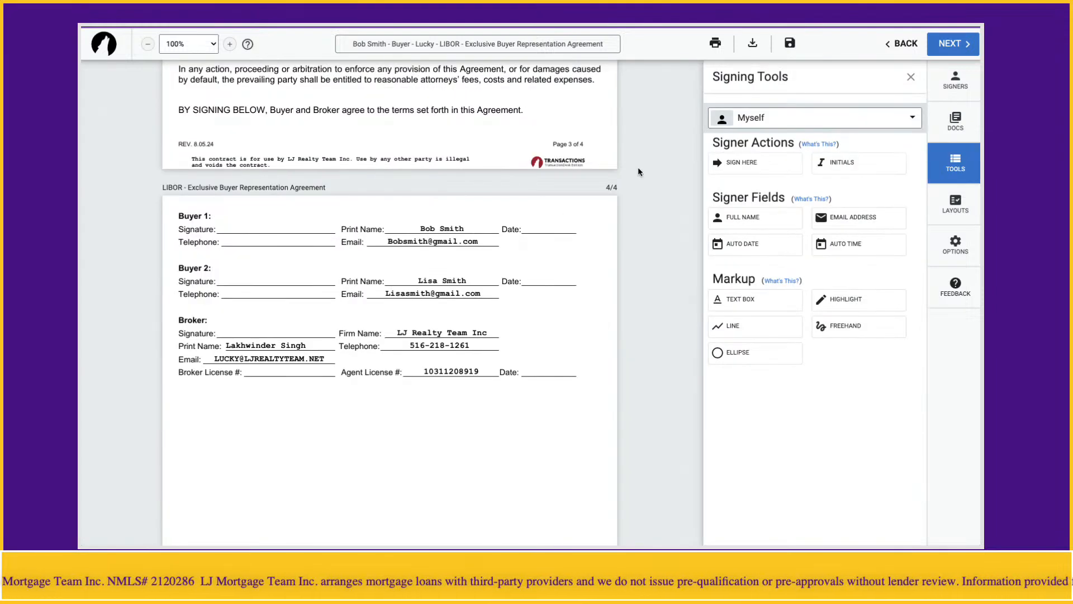
pyautogui.click(777, 128)
pyautogui.click(777, 128)
pyautogui.click(910, 78)
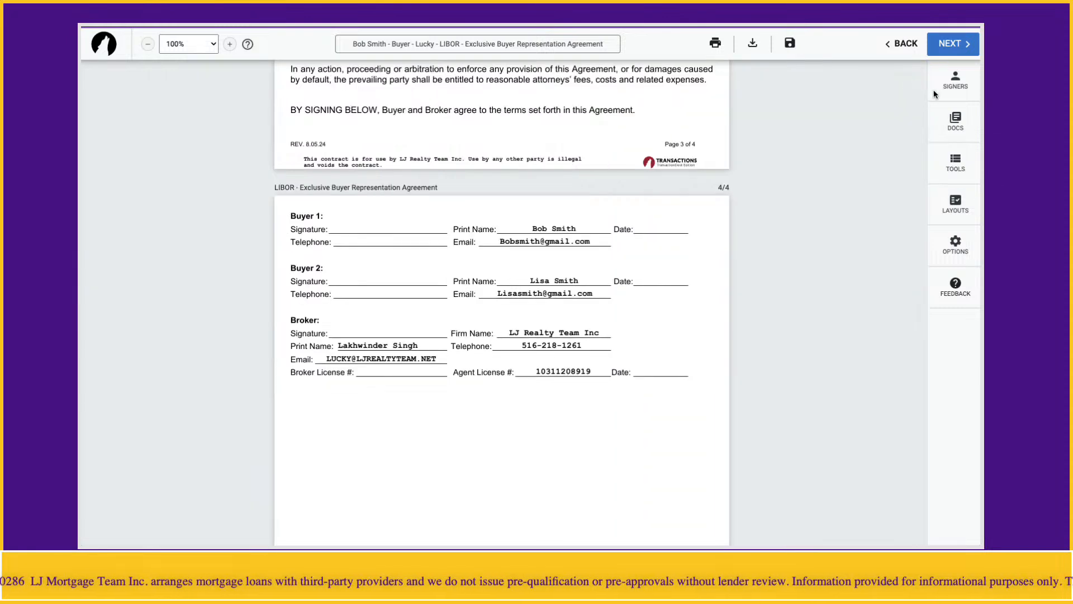
# Add the first buyer from the transaction as a signer and position their Sign Here field on Buyer 1's line
pyautogui.click(956, 87)
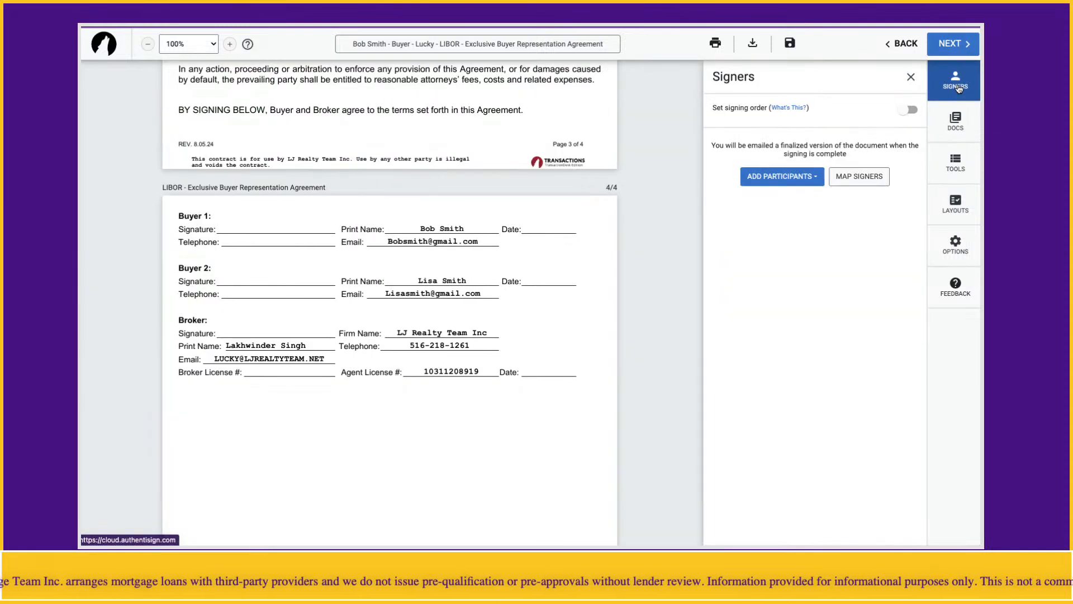
pyautogui.click(781, 177)
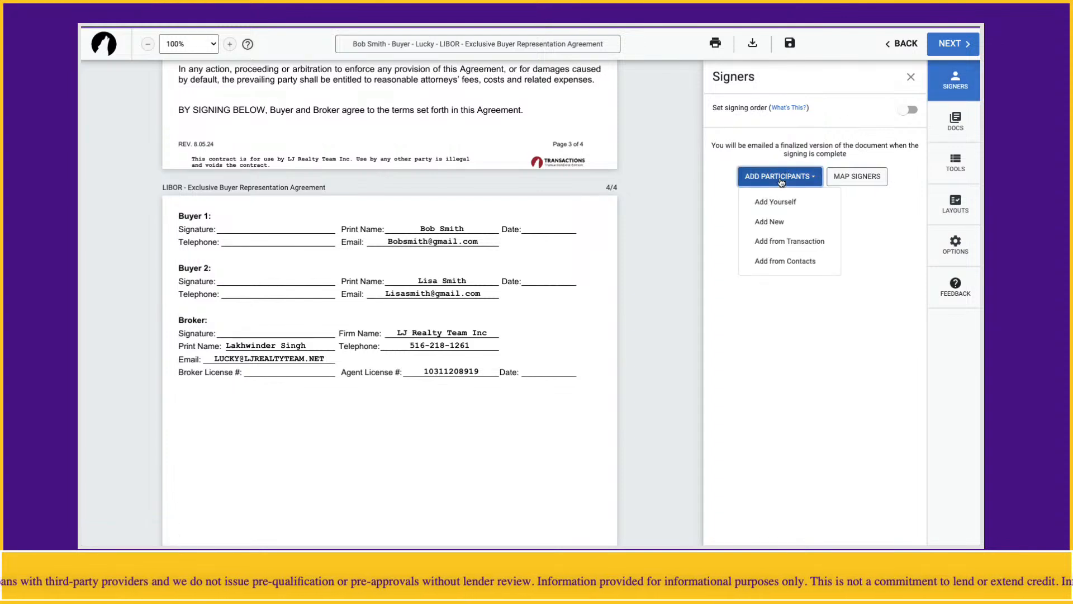
pyautogui.click(785, 251)
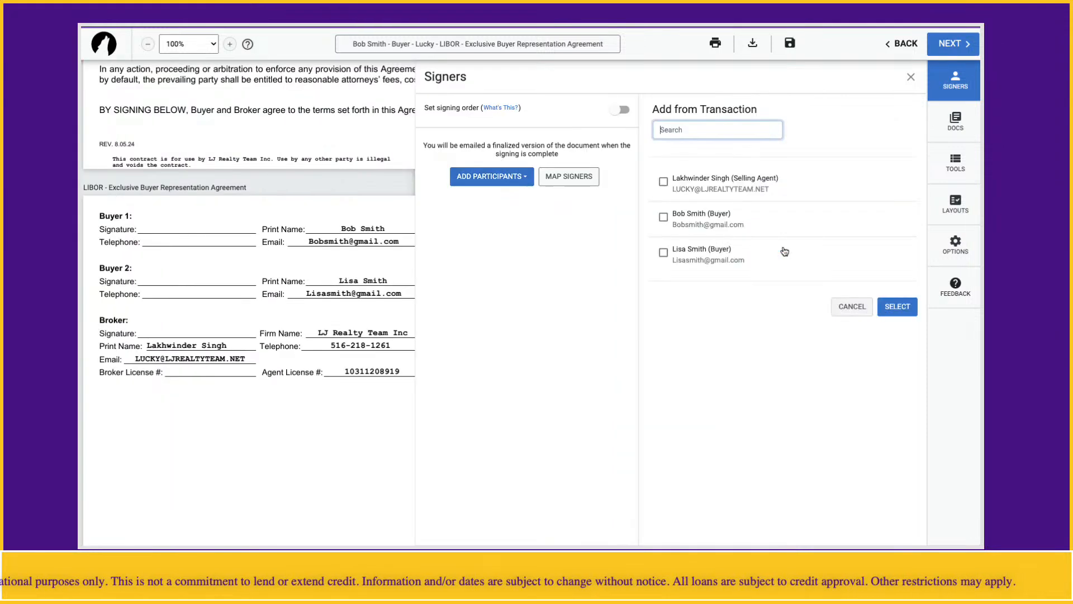
pyautogui.click(663, 217)
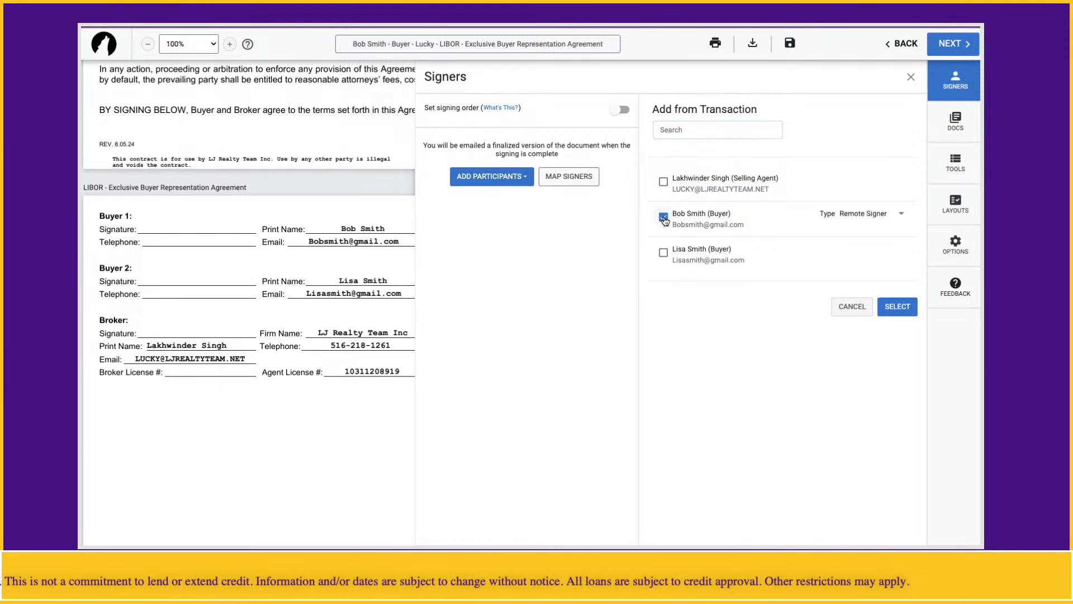
pyautogui.click(898, 308)
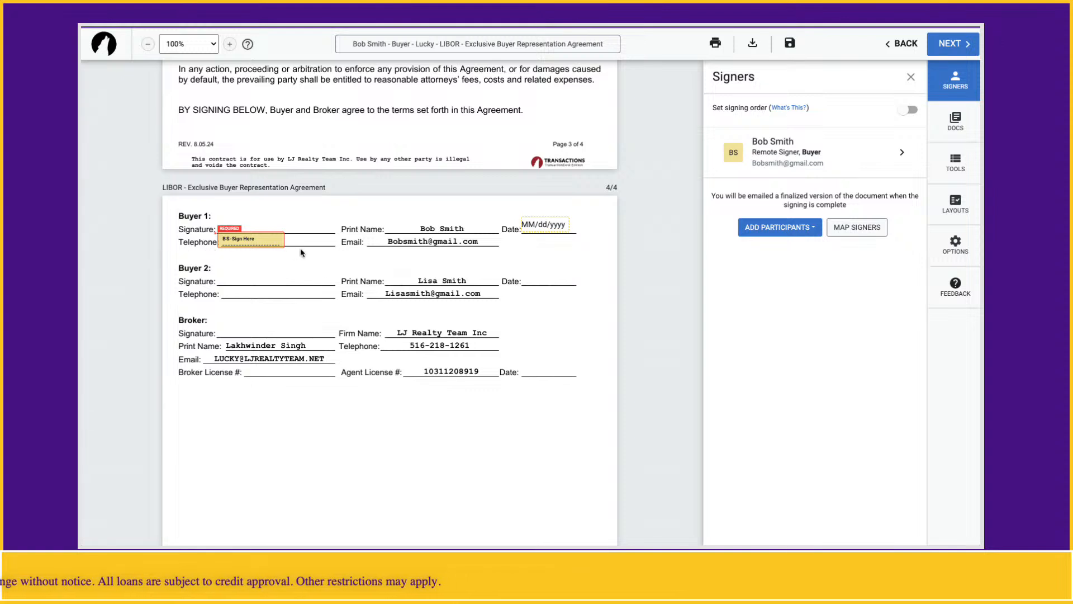
pyautogui.moveTo(246, 239)
pyautogui.mouseDown()
pyautogui.moveTo(282, 273)
pyautogui.moveTo(298, 264)
pyautogui.moveTo(288, 236)
pyautogui.moveTo(218, 230)
pyautogui.moveTo(255, 224)
pyautogui.mouseUp()
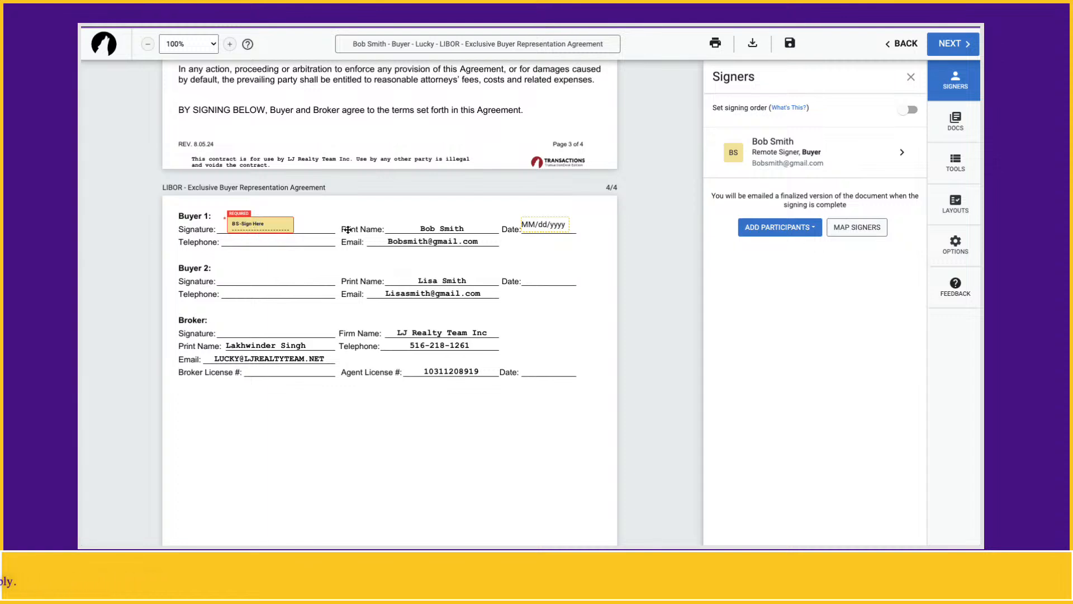
pyautogui.click(259, 327)
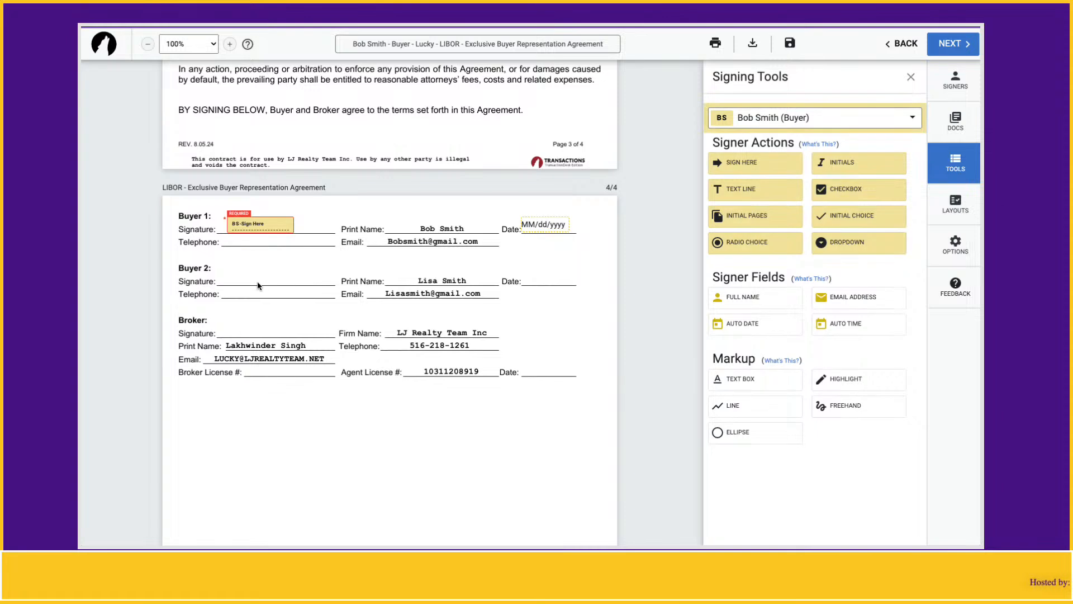
# Add the second buyer from the transaction as a signer and nudge their Sign Here field on Buyer 2's line
pyautogui.click(911, 77)
pyautogui.click(955, 87)
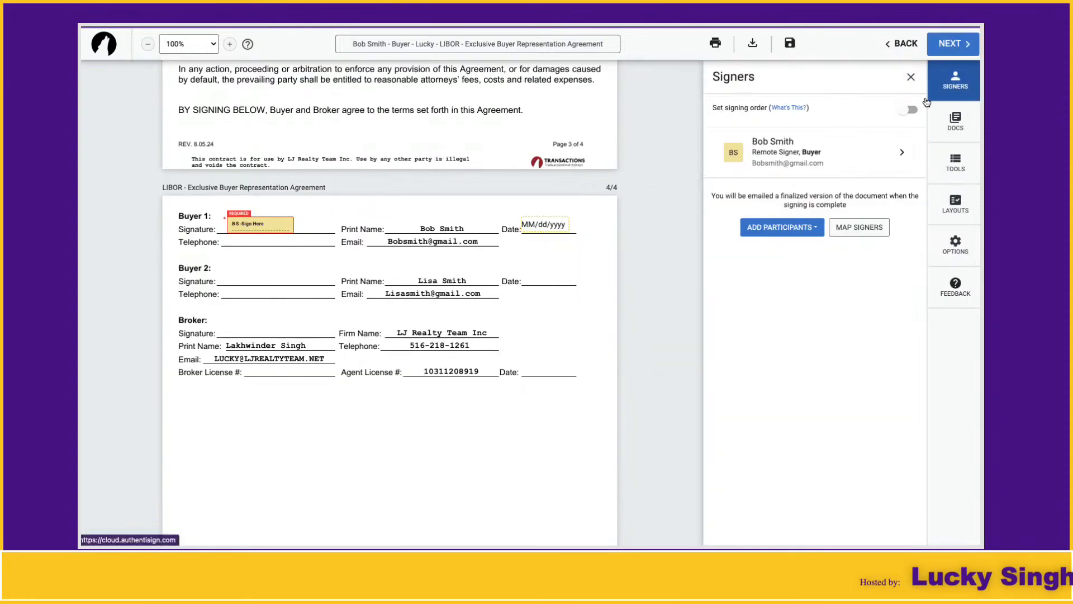
pyautogui.click(771, 229)
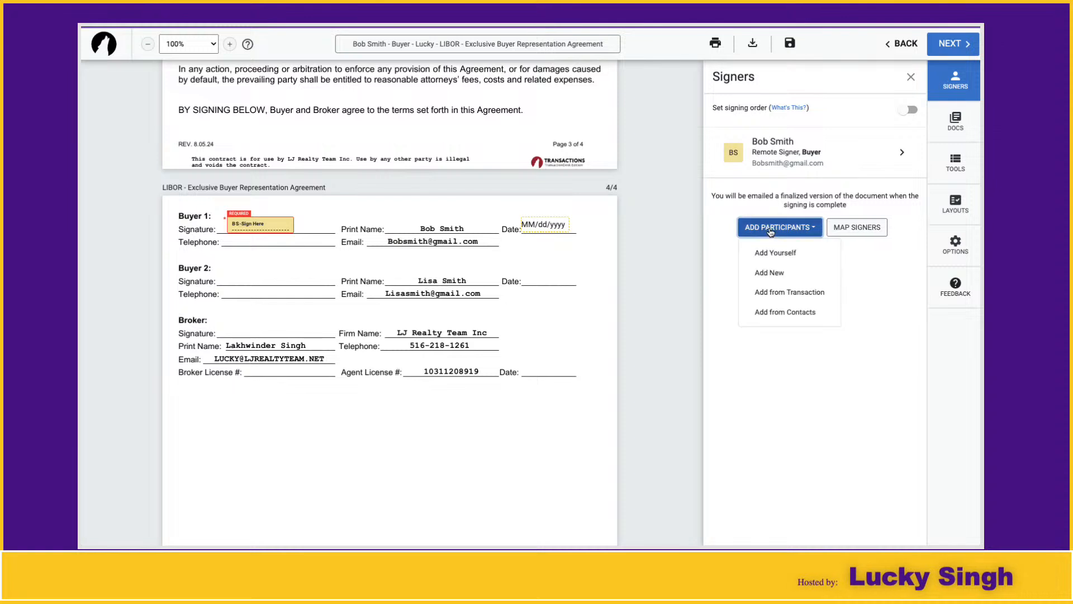
pyautogui.click(778, 293)
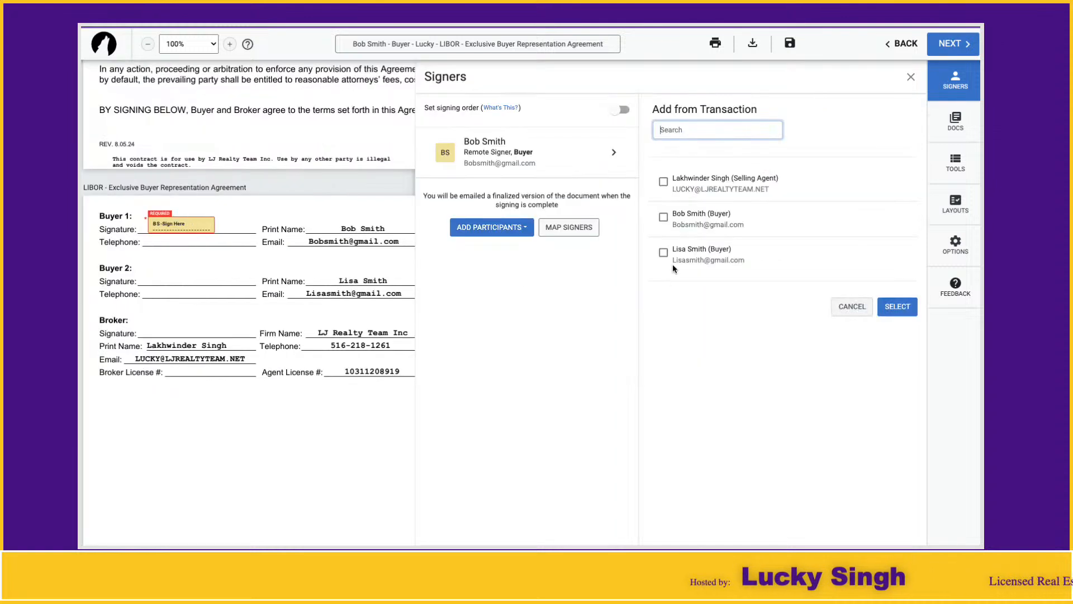
pyautogui.click(663, 253)
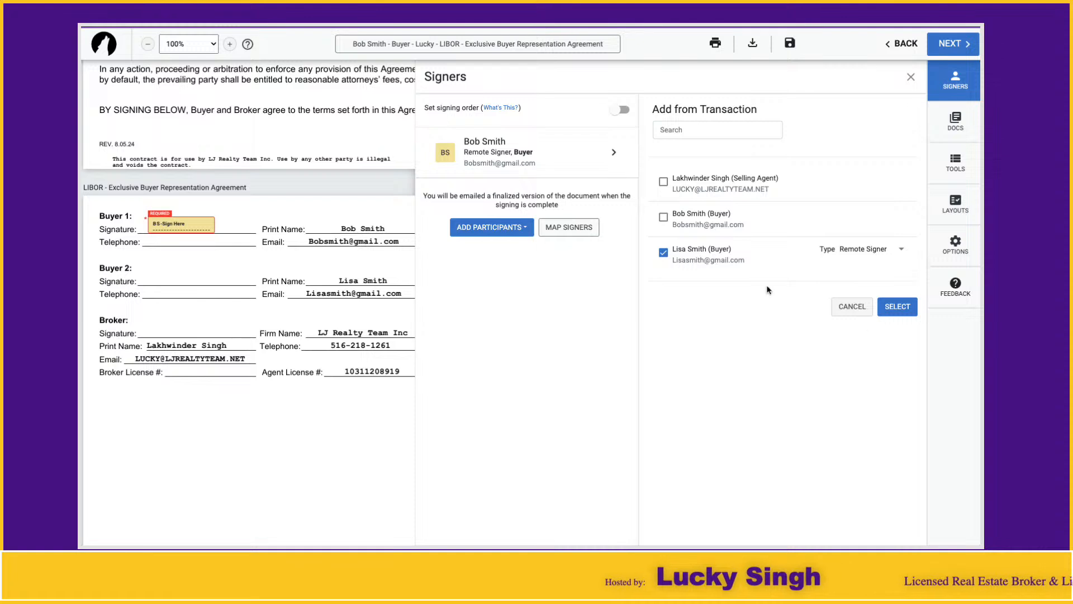
pyautogui.click(895, 309)
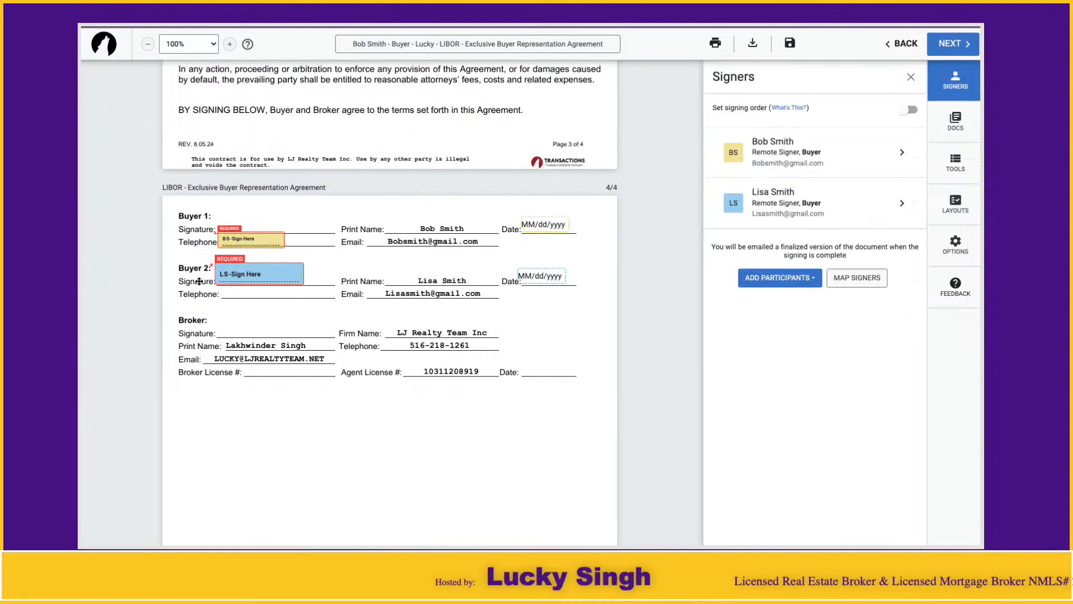
pyautogui.moveTo(228, 283); pyautogui.dragTo(231, 282)
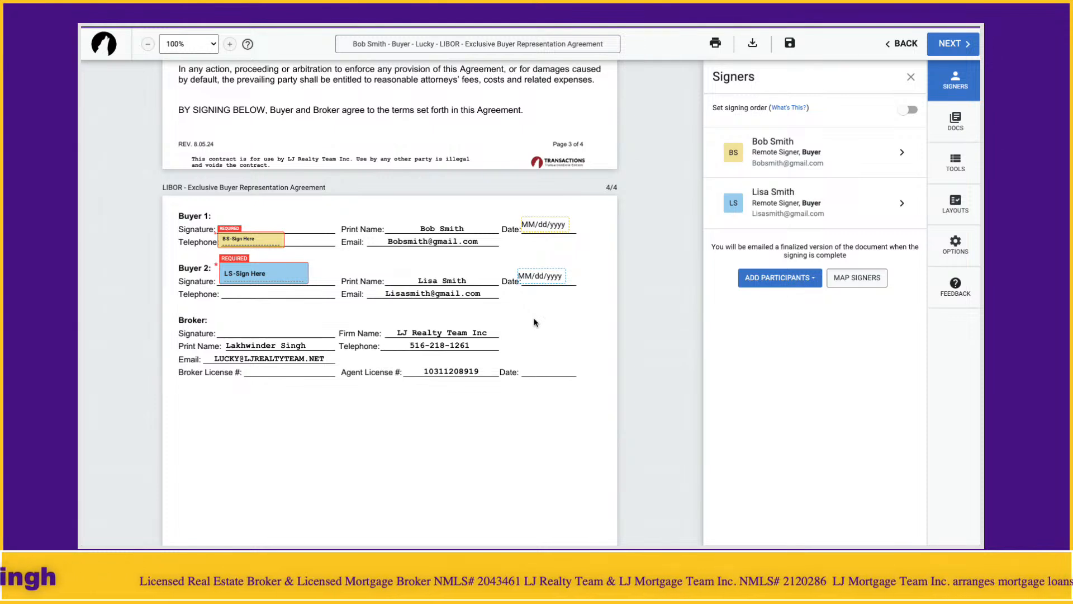
pyautogui.click(910, 77)
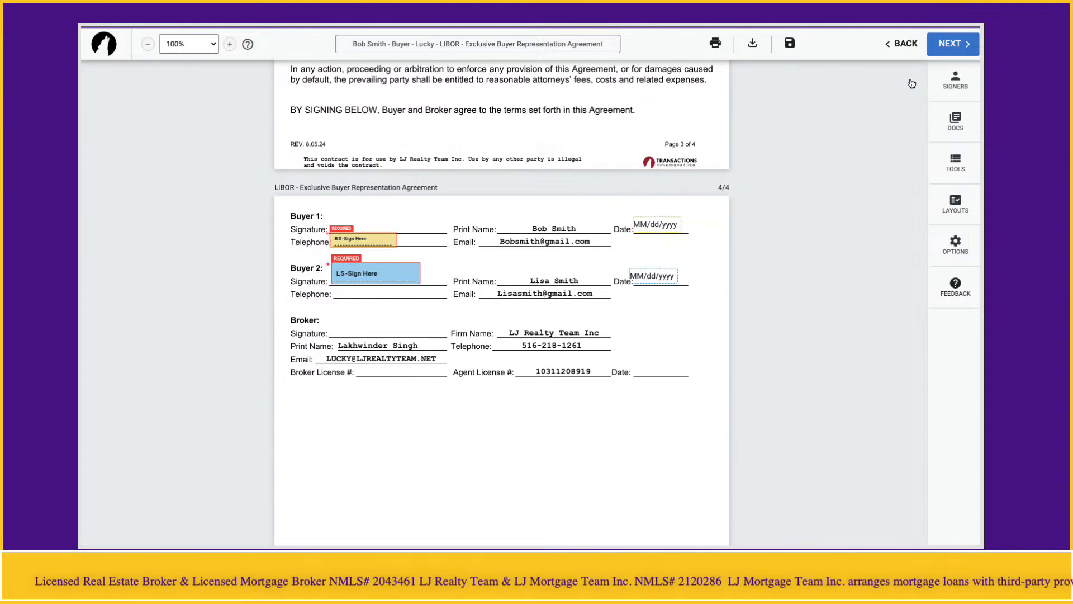
# Finalize the signing setup, expiring 11/28/2024 at 11:59 PM, and send invitations to both buyers
pyautogui.click(959, 50)
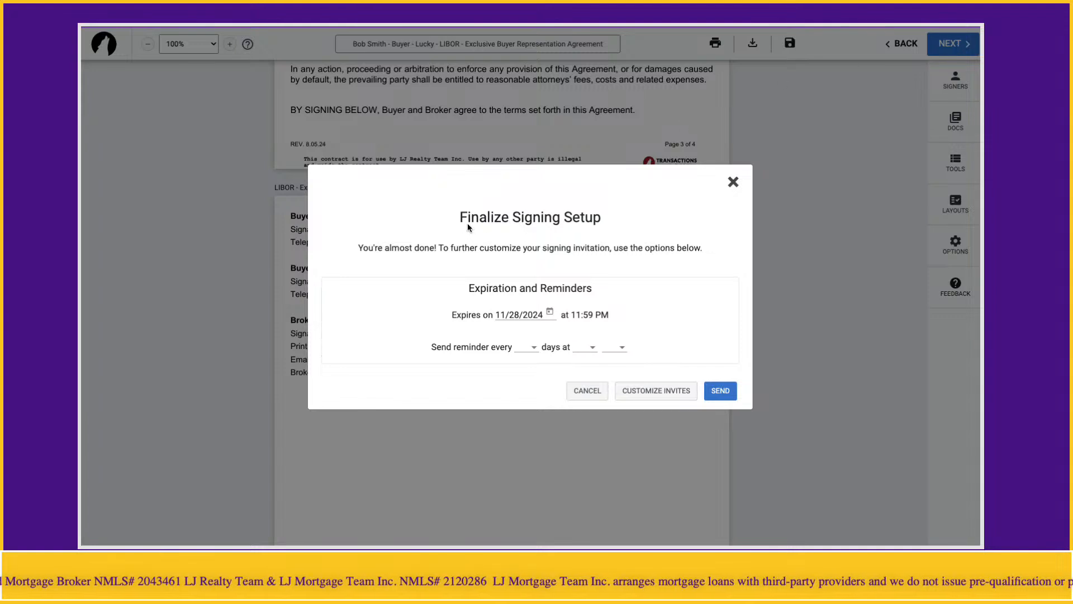
pyautogui.moveTo(458, 220); pyautogui.dragTo(612, 224)
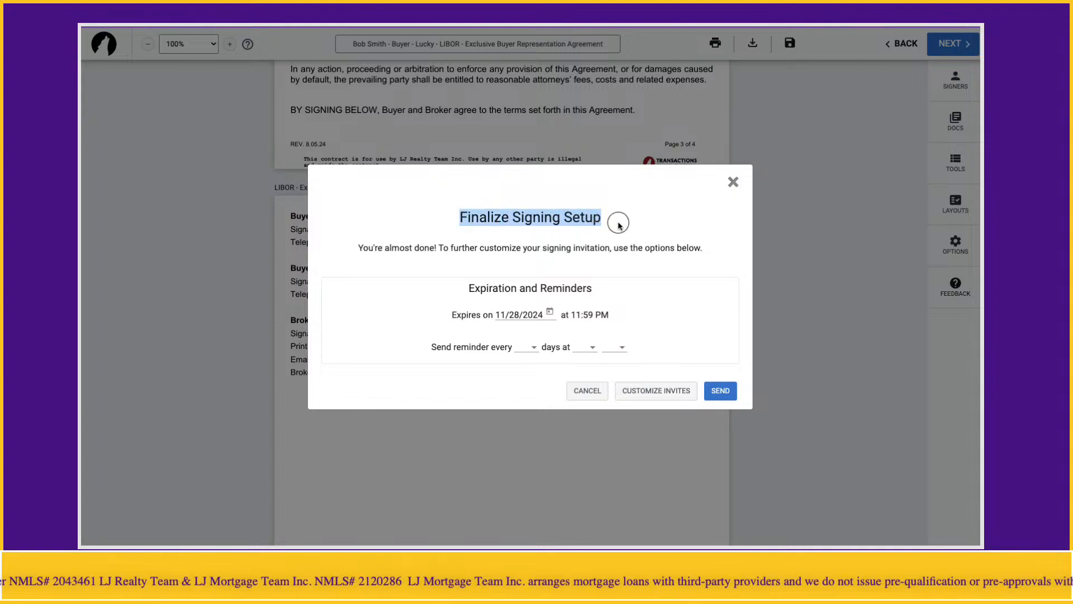
pyautogui.click(619, 224)
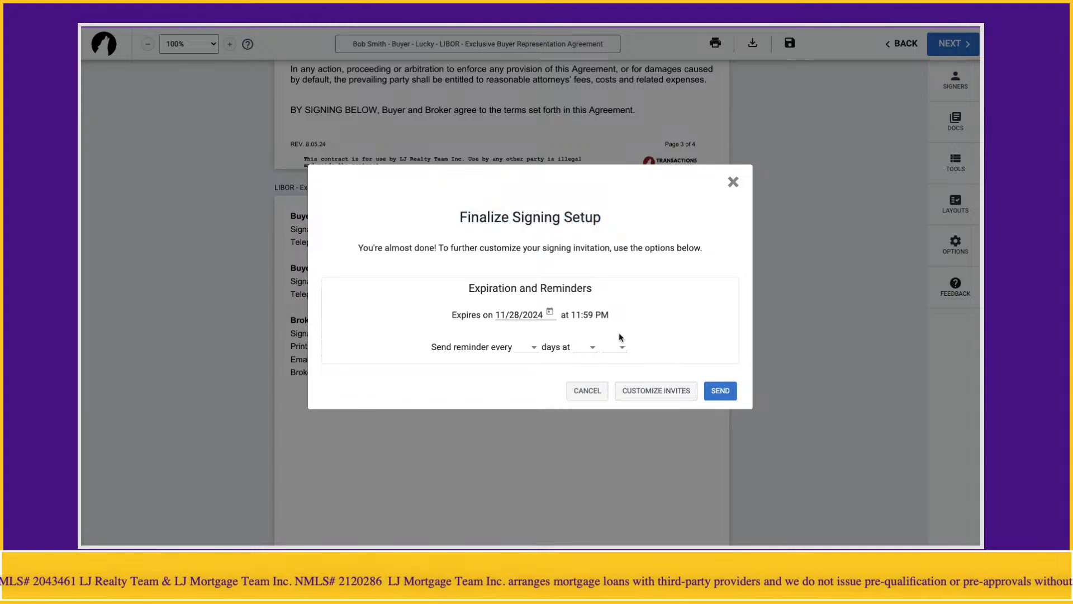
pyautogui.click(720, 391)
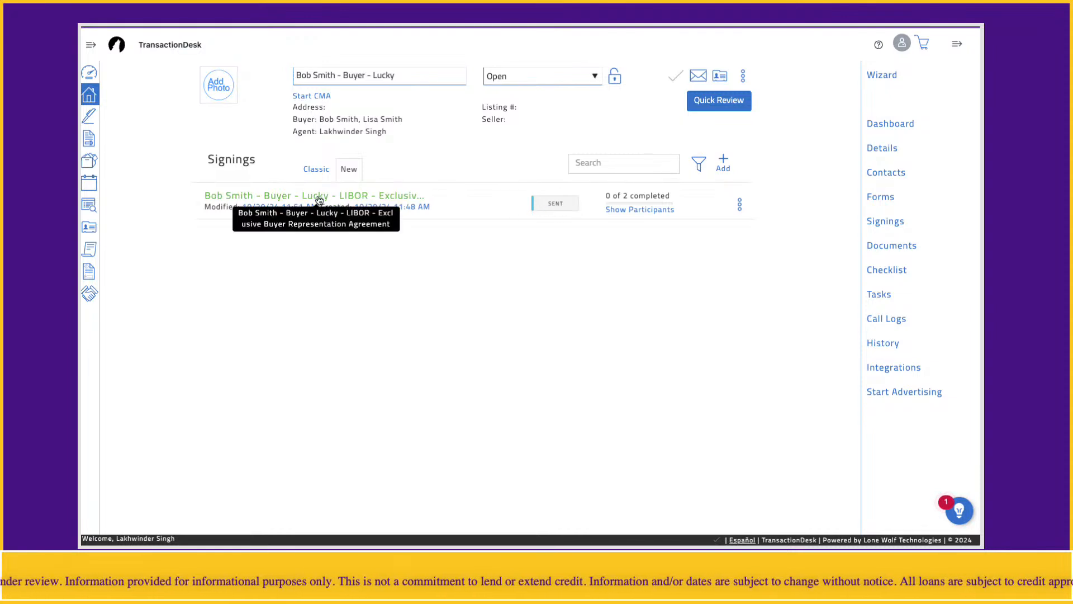
# Check the sent signing's participant details, then return to the transaction's Forms list
pyautogui.click(285, 197)
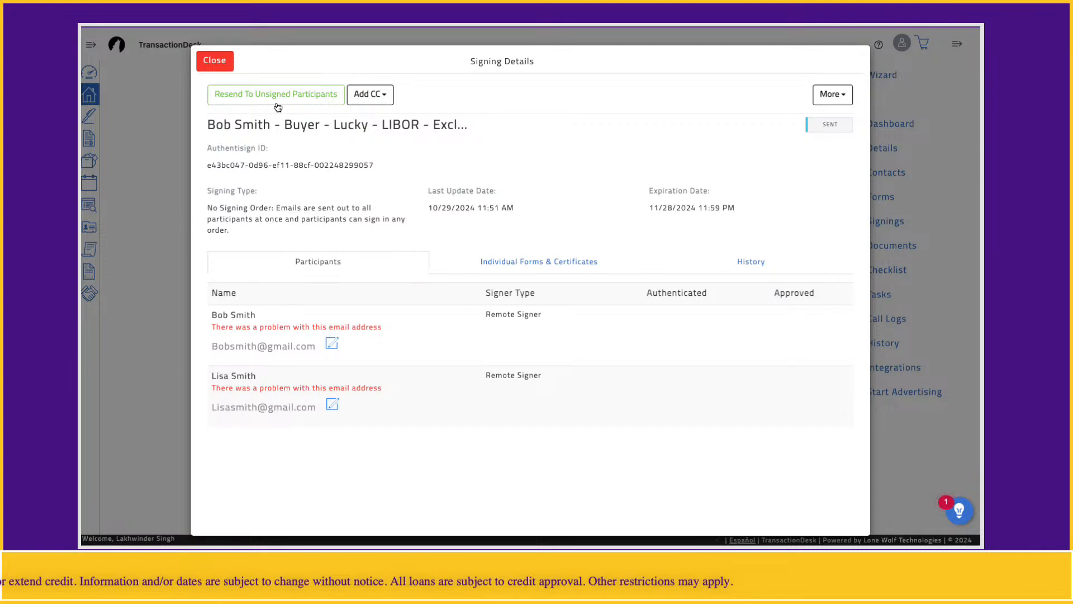
pyautogui.click(215, 63)
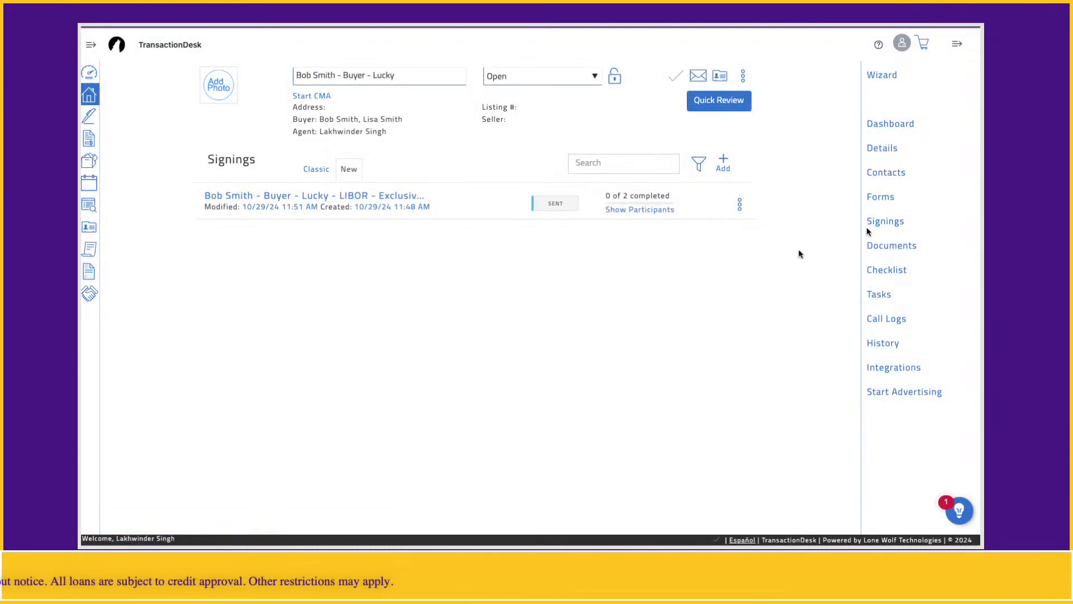
pyautogui.click(883, 200)
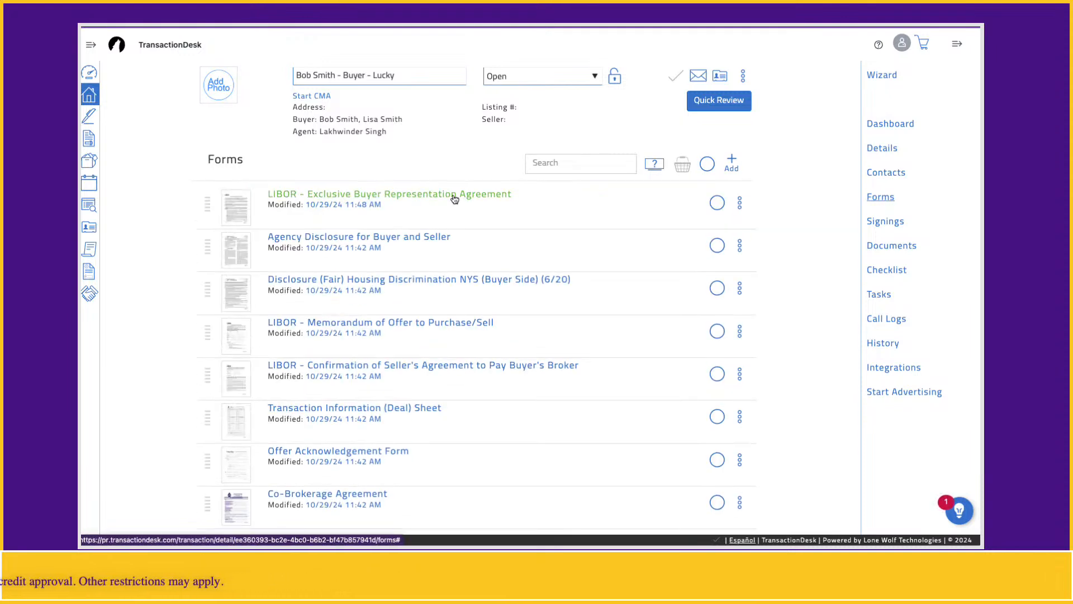
# Briefly reopen the LIBOR Exclusive Buyer Representation Agreement, then return to the buyer transaction via the Broker Dashboard
pyautogui.click(467, 295)
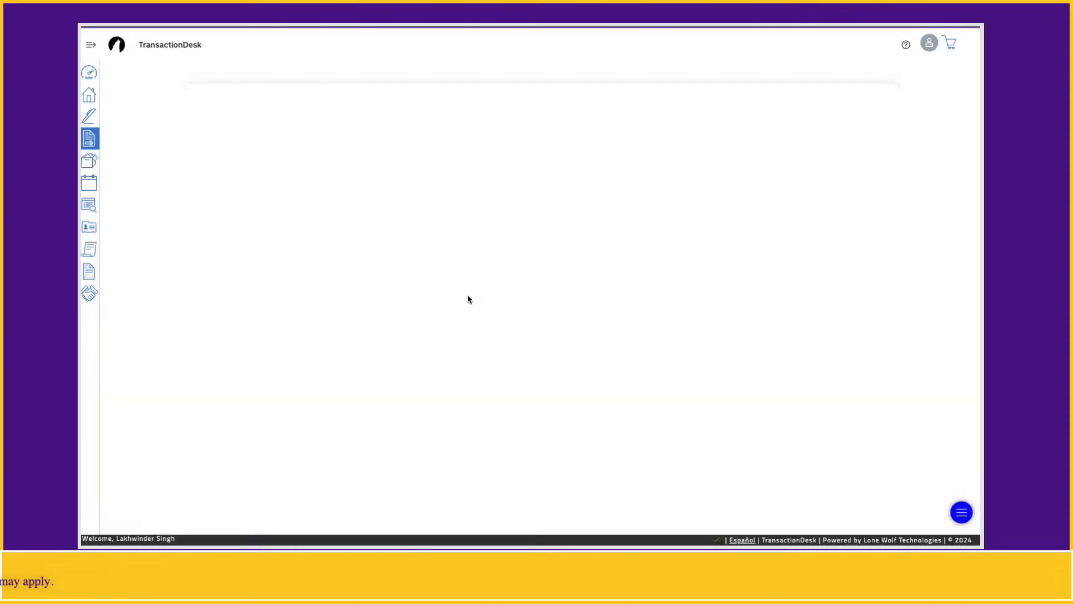
pyautogui.scroll(-15, 428, 304)
pyautogui.scroll(-20, 355, 323)
pyautogui.scroll(20, 355, 323)
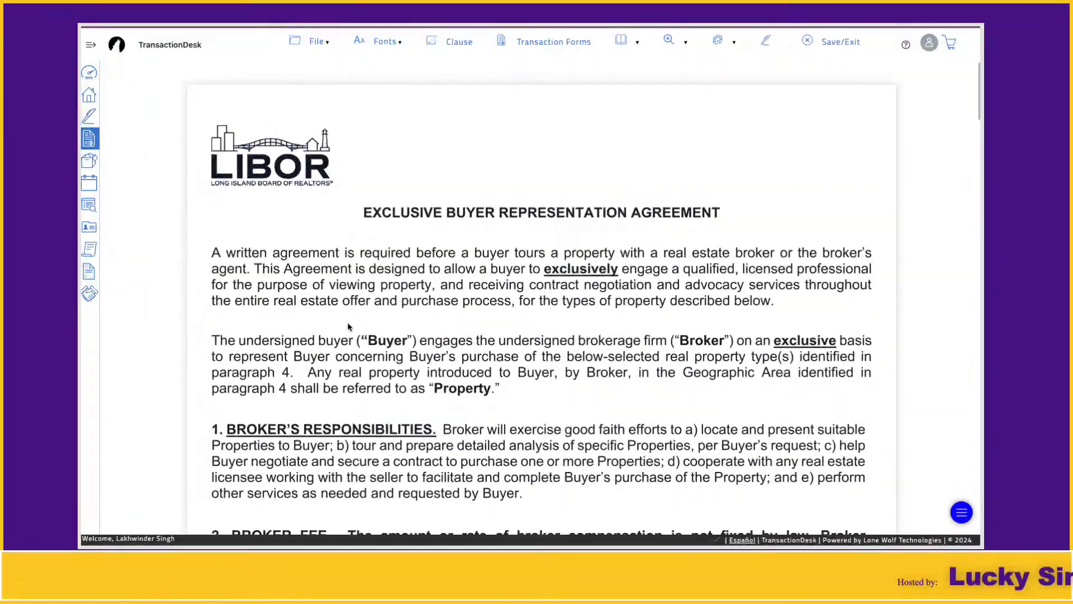
pyautogui.click(89, 140)
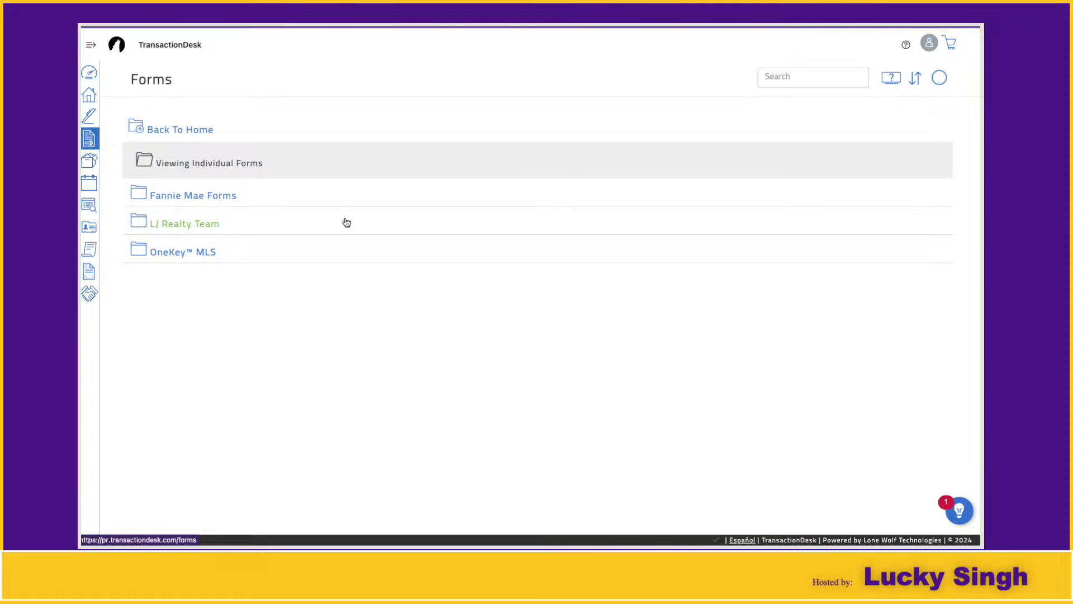
pyautogui.click(94, 79)
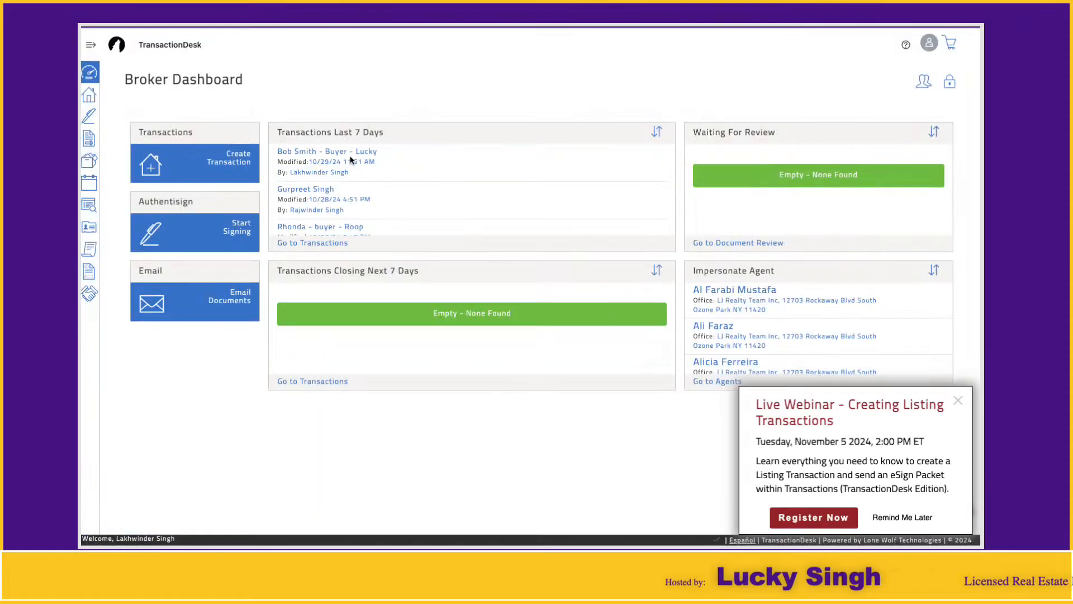
pyautogui.click(351, 155)
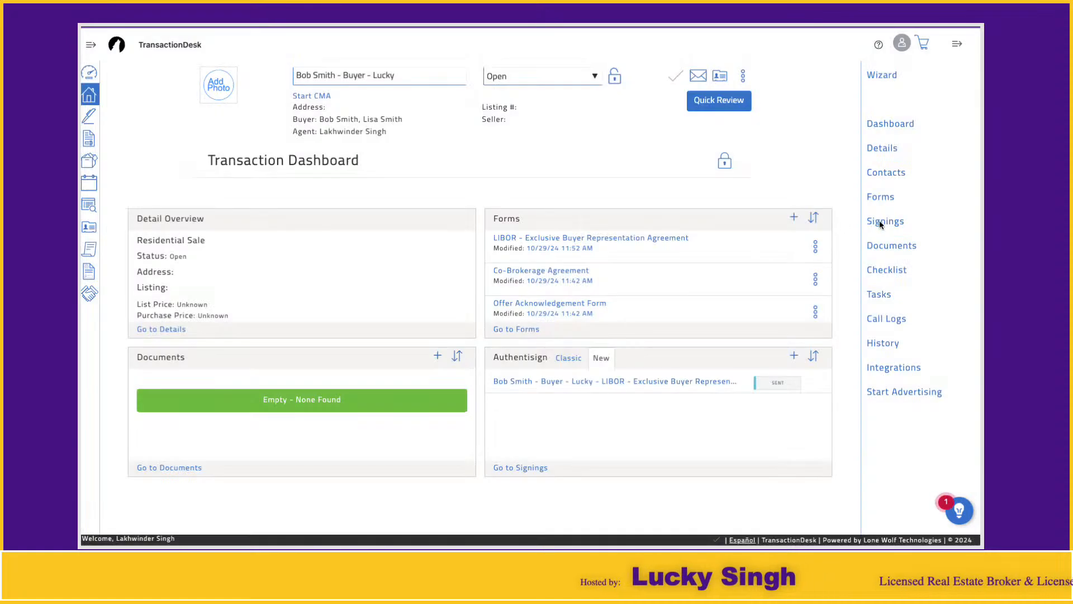
# Check the transaction's Signings list, then view its empty Documents page
pyautogui.click(881, 224)
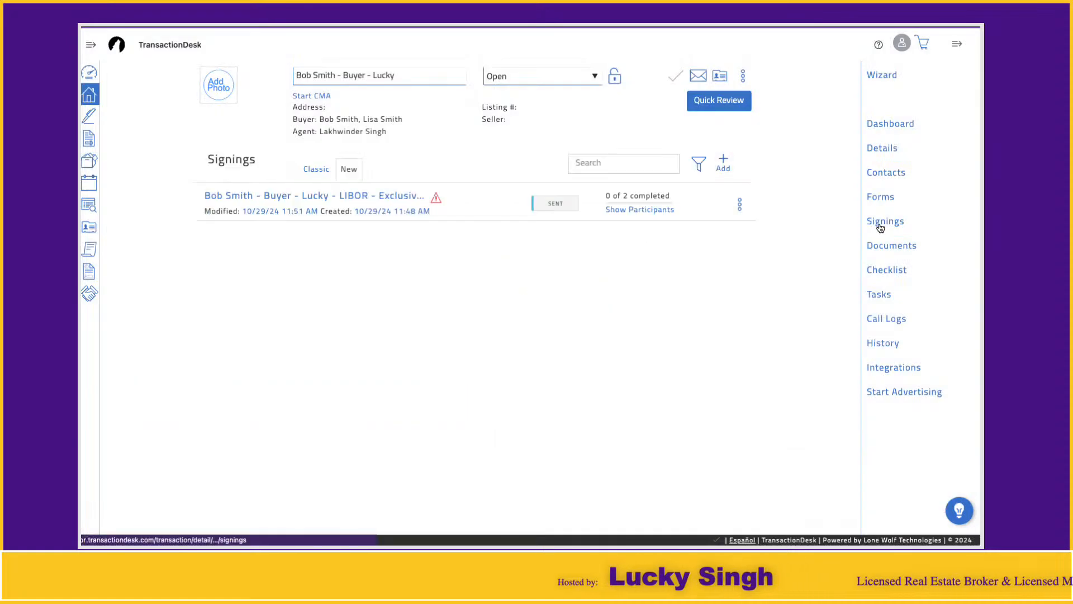
pyautogui.moveTo(613, 209)
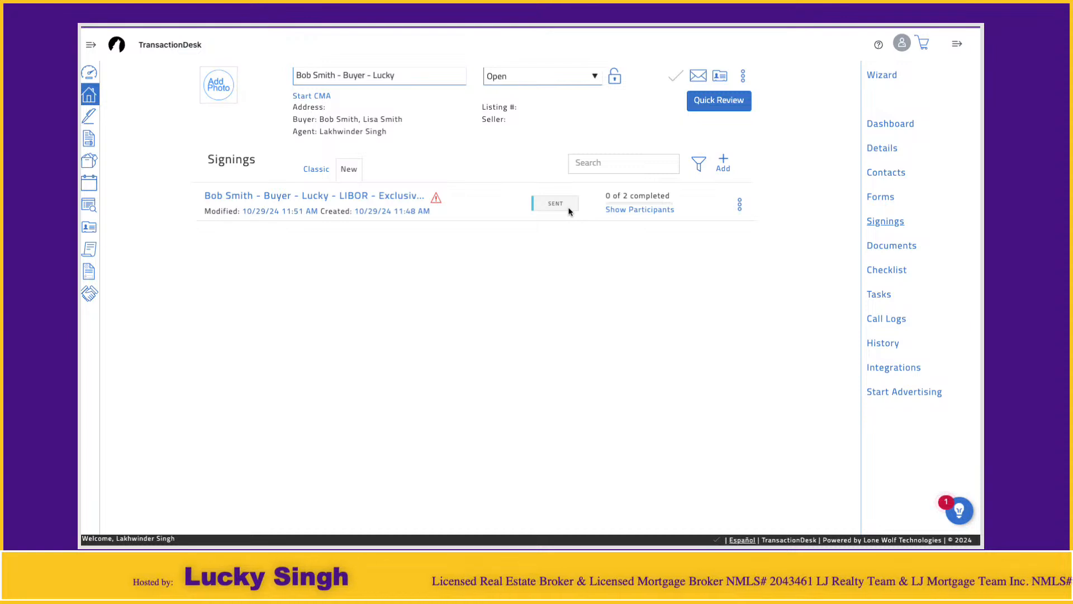
pyautogui.click(879, 248)
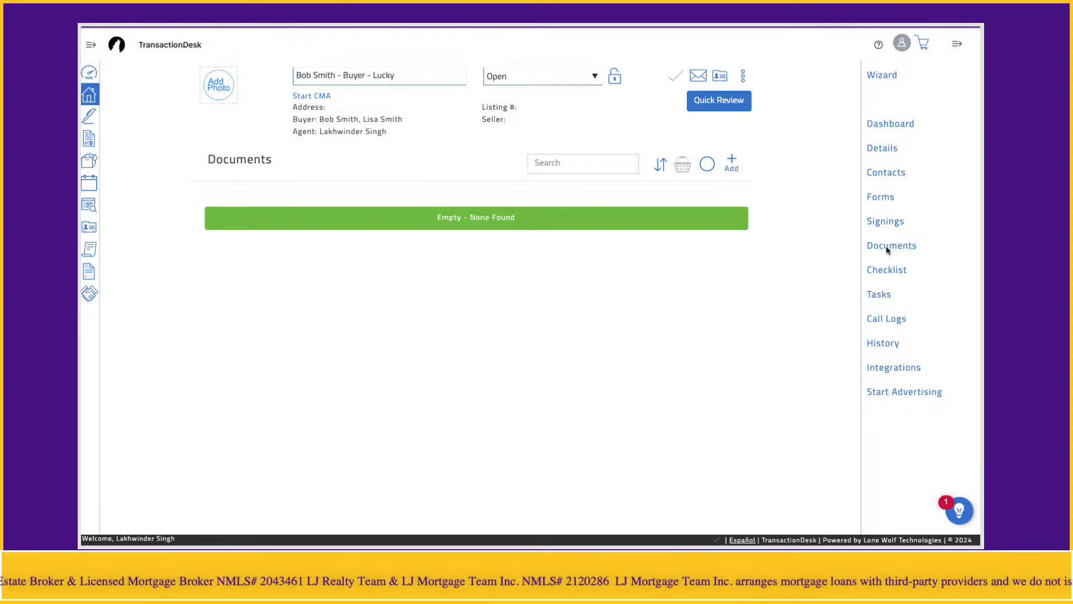
# Upload MAILBOX 1232.pdf from Downloads as a new transaction document
pyautogui.click(731, 162)
pyautogui.click(678, 206)
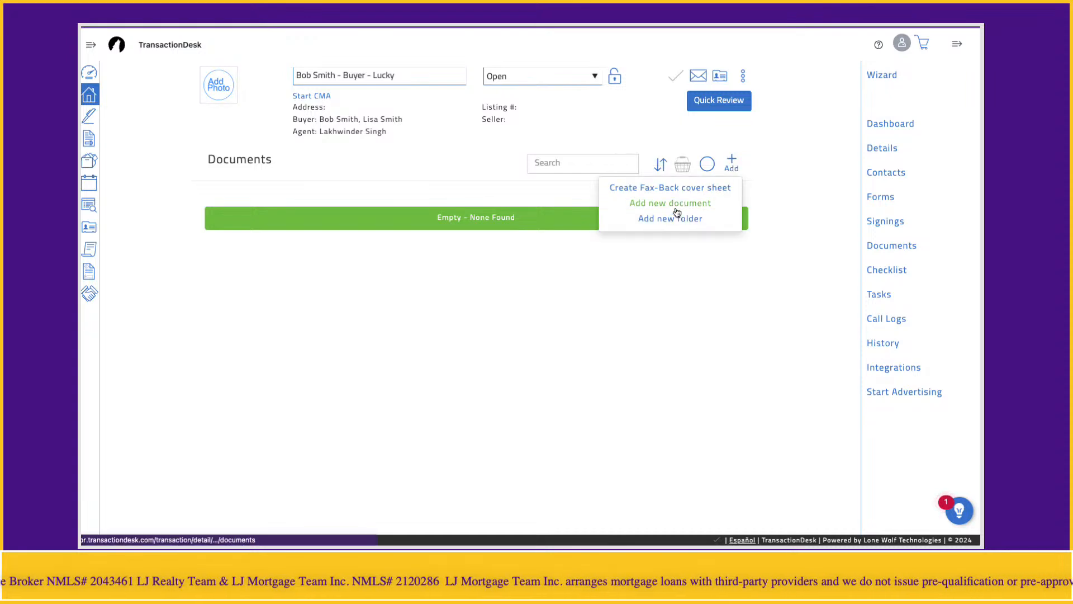
pyautogui.click(454, 149)
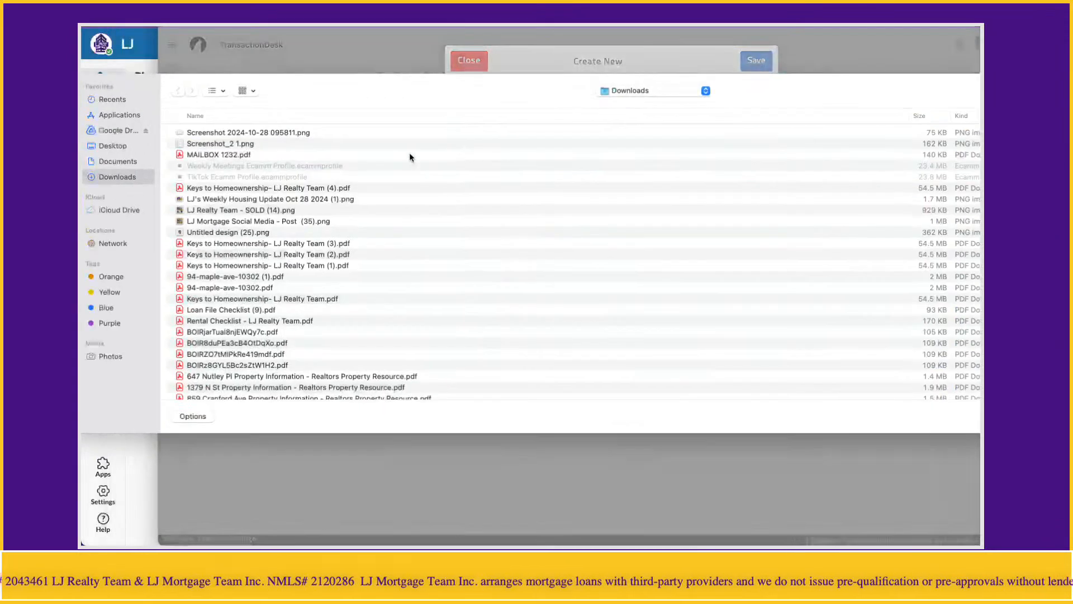
pyautogui.click(265, 156)
pyautogui.press('Return')
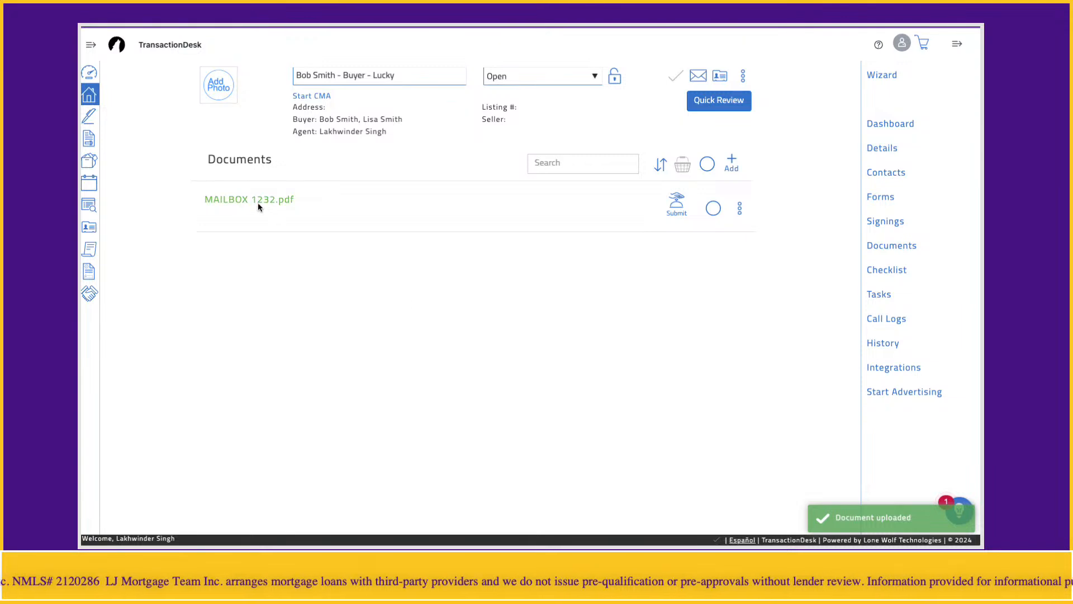
# Preview the uploaded MAILBOX 1232 document, then return to the transaction's Forms list
pyautogui.click(257, 200)
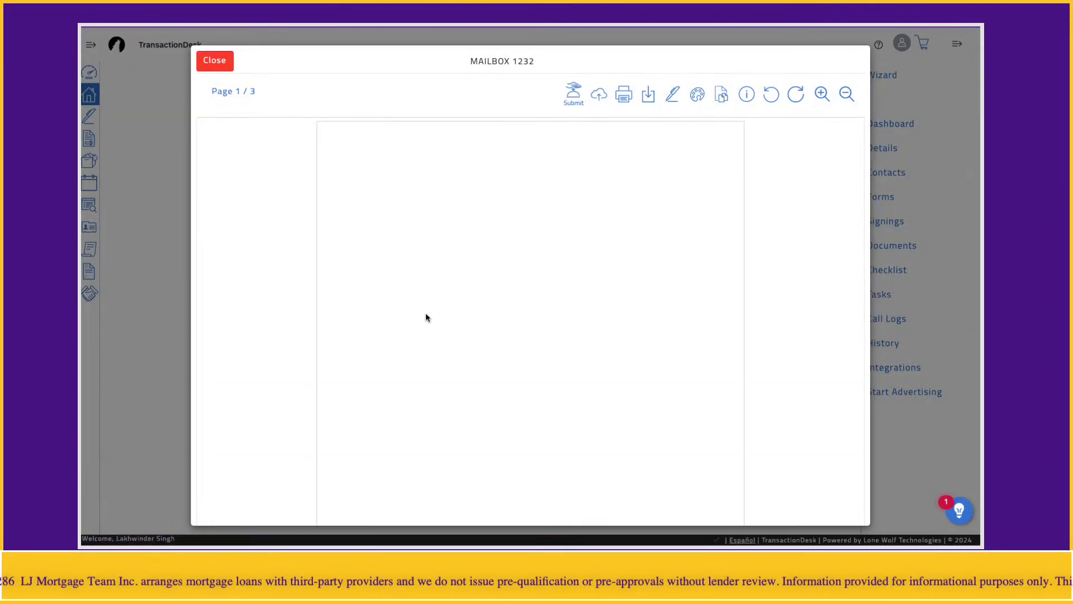
pyautogui.scroll(-3, 519, 304)
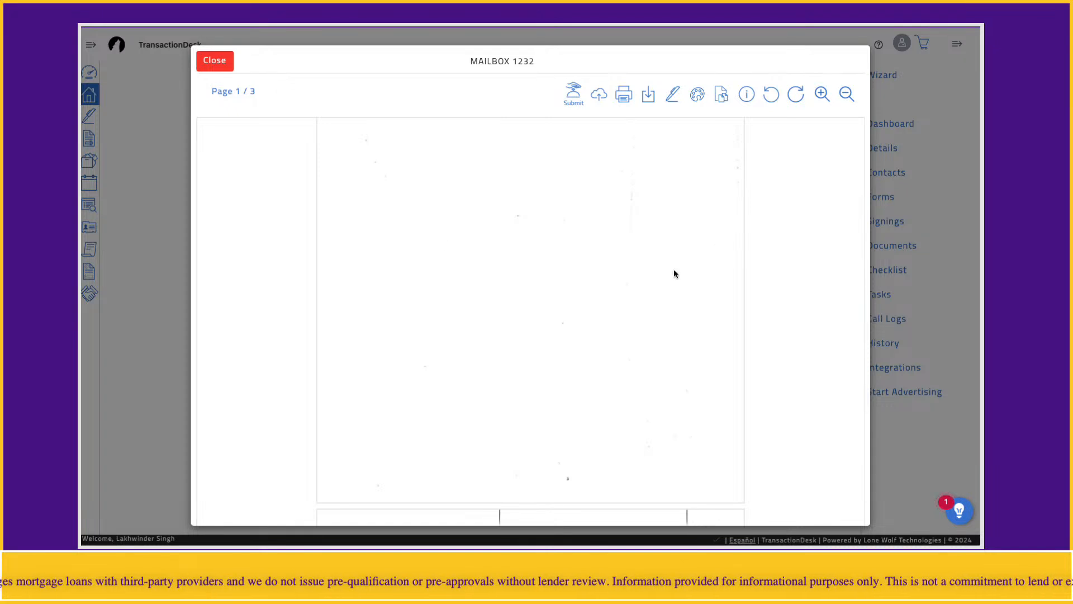
pyautogui.click(215, 60)
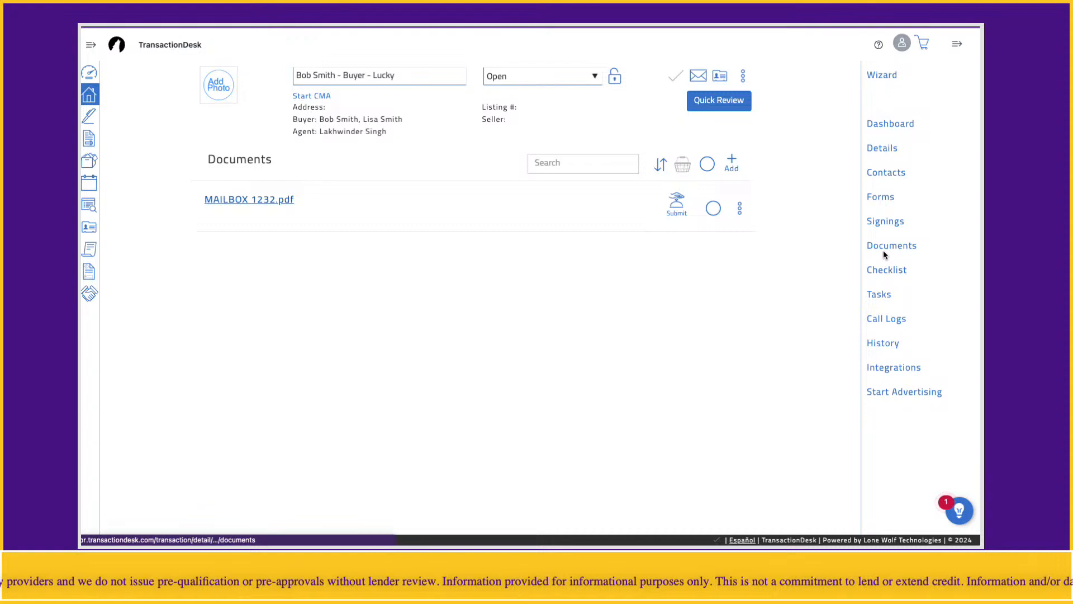
pyautogui.click(882, 199)
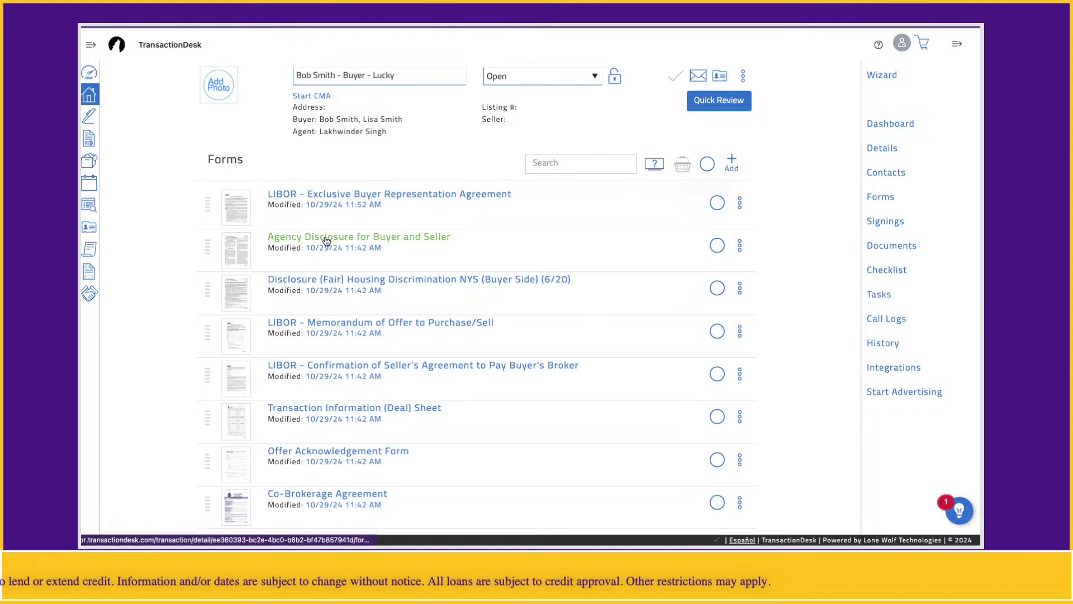
# Open the Agency Disclosure for Buyer and Seller form from the Forms list
pyautogui.click(352, 244)
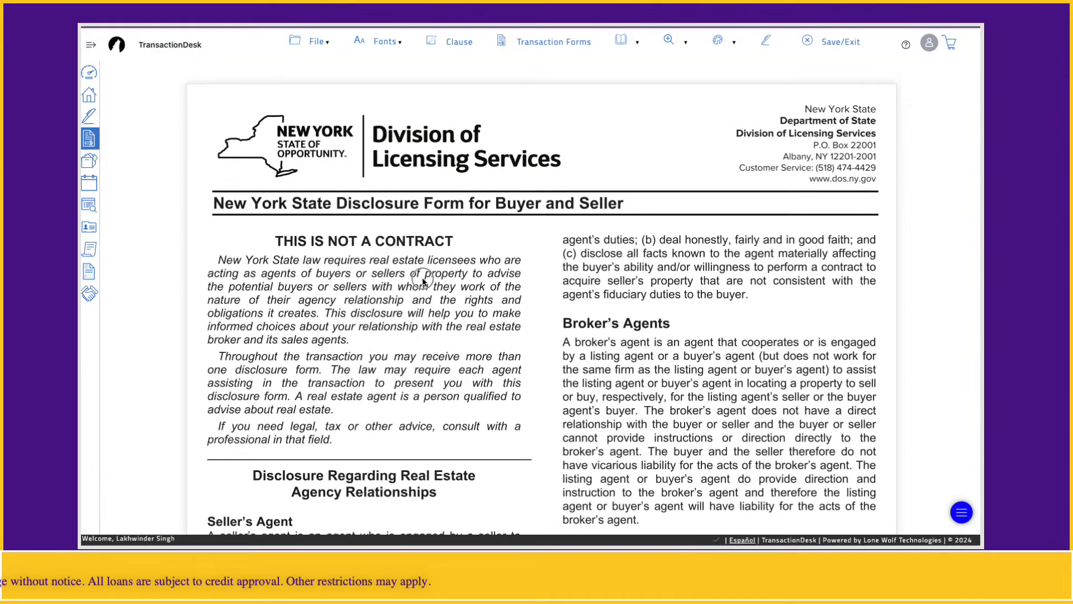
# On page 2, tick 'Buyer as a' and 'Buyer's Agent' in the disclosure
pyautogui.scroll(-15, 462, 272)
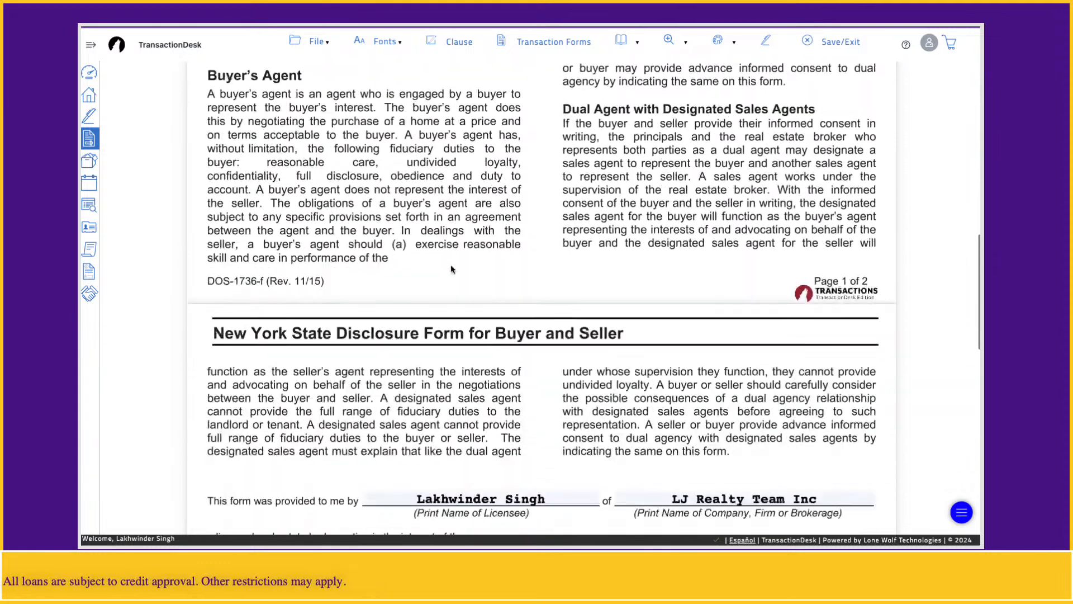
pyautogui.scroll(-2, 453, 269)
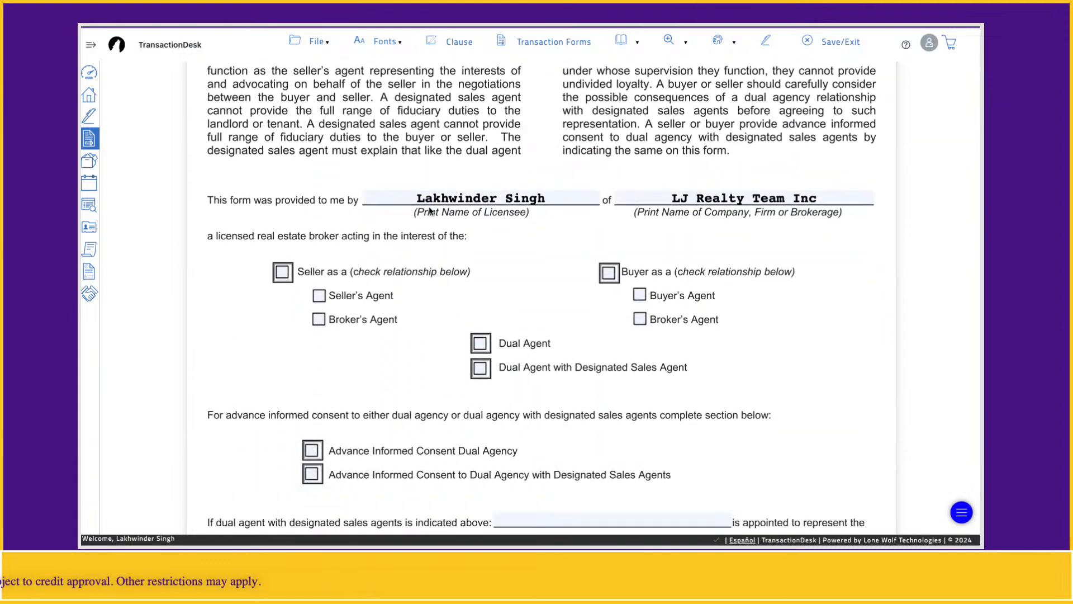
pyautogui.scroll(-1, 707, 208)
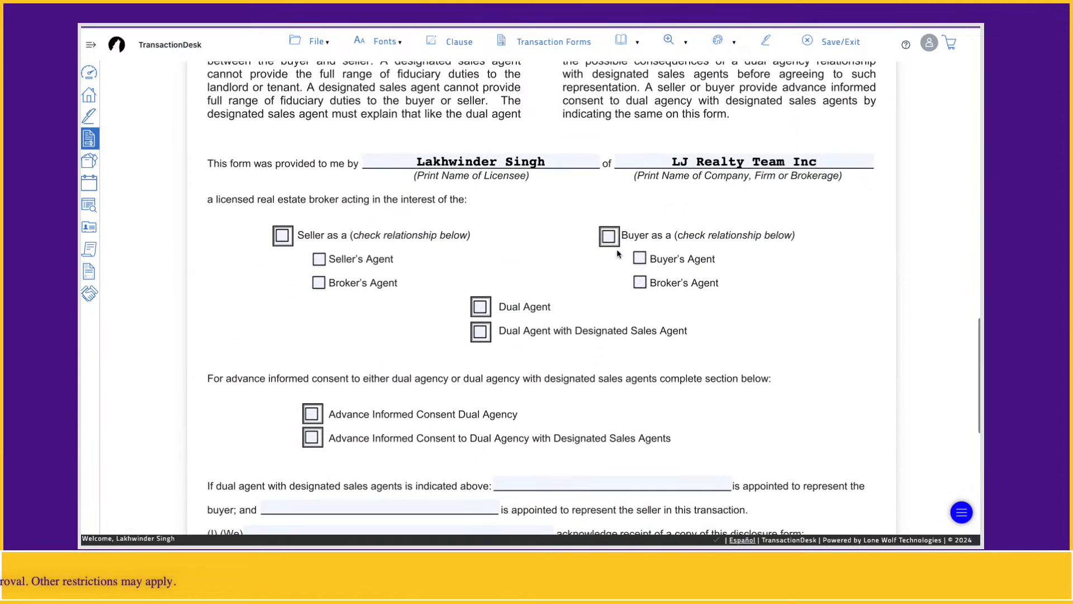
pyautogui.click(607, 238)
pyautogui.click(640, 259)
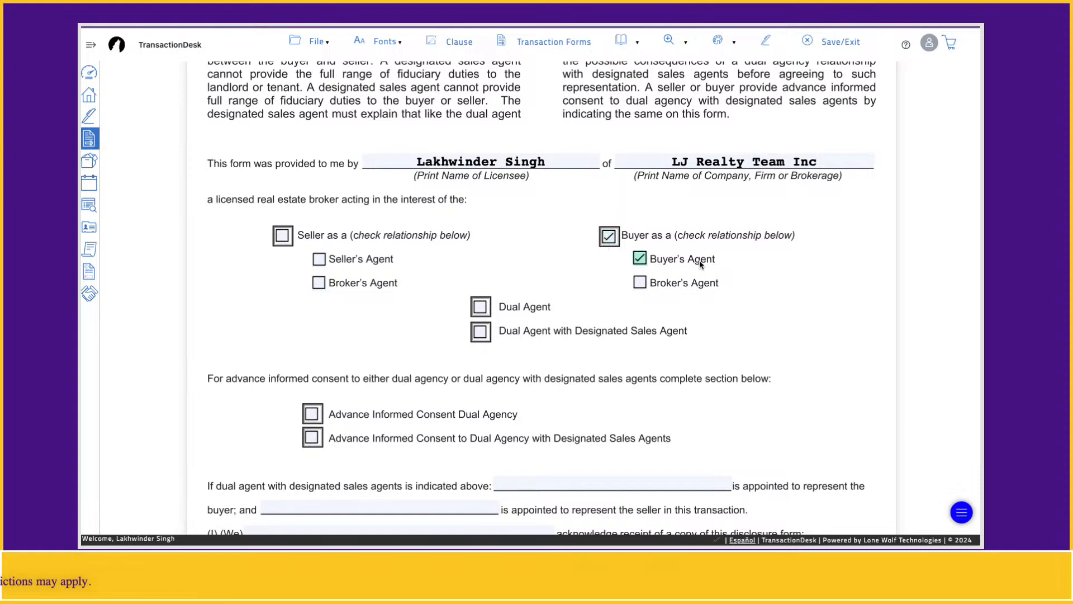
# Enter the buyer's name in the (I) (We) line and tick Buyer(s) for signatures
pyautogui.scroll(-3, 706, 260)
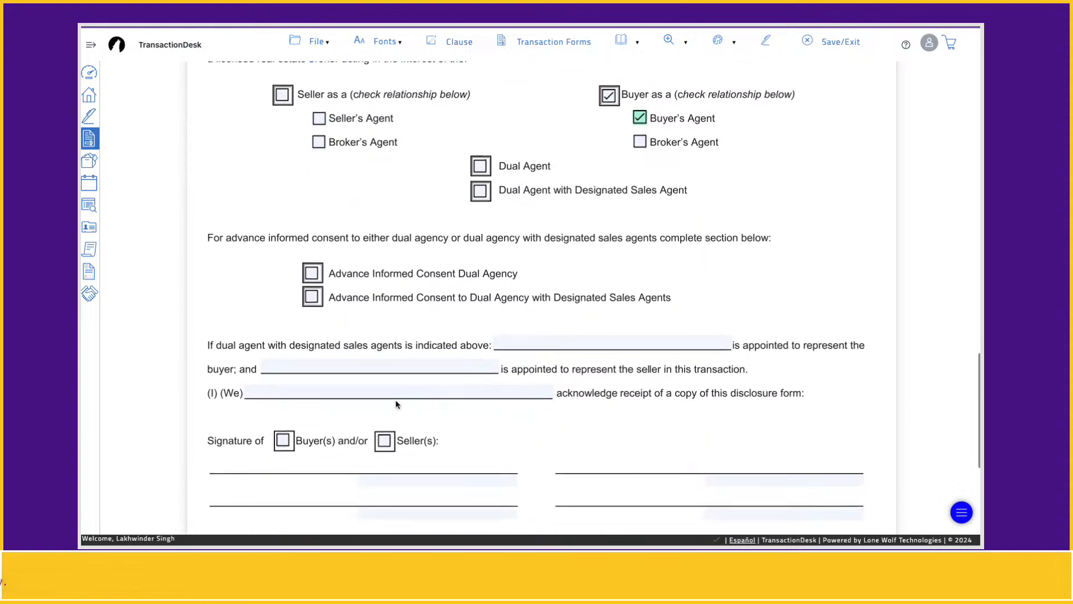
pyautogui.click(401, 393)
pyautogui.write('Bob')
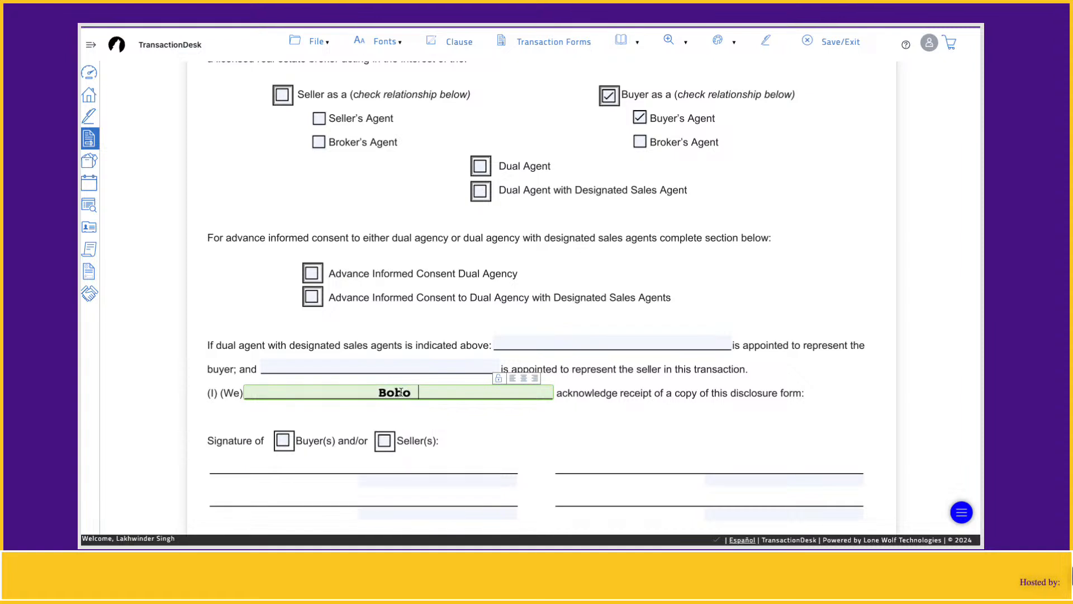
pyautogui.write(' Smith')
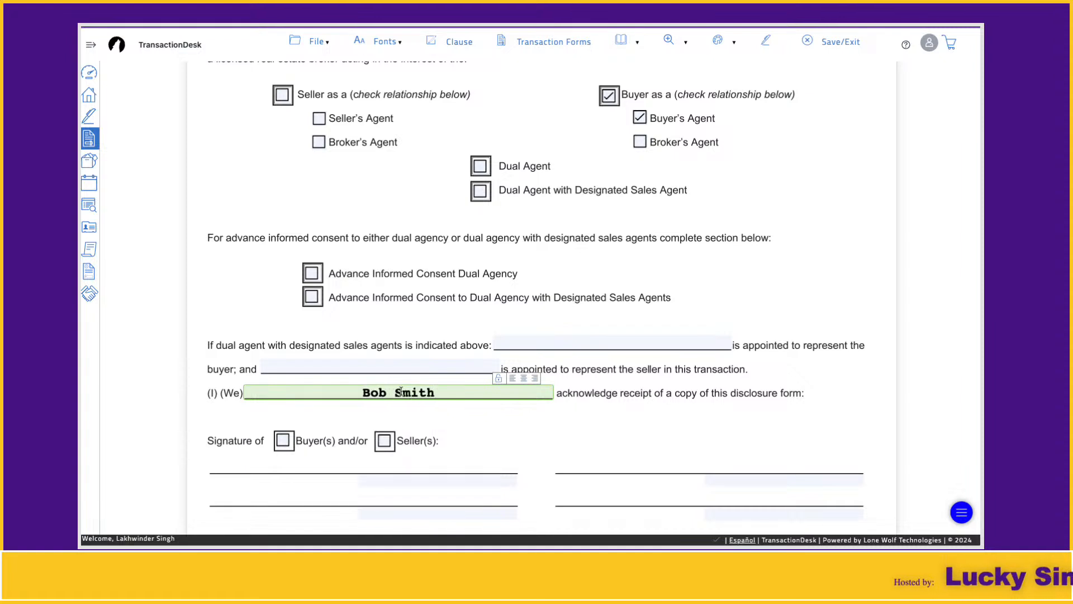
pyautogui.click(283, 441)
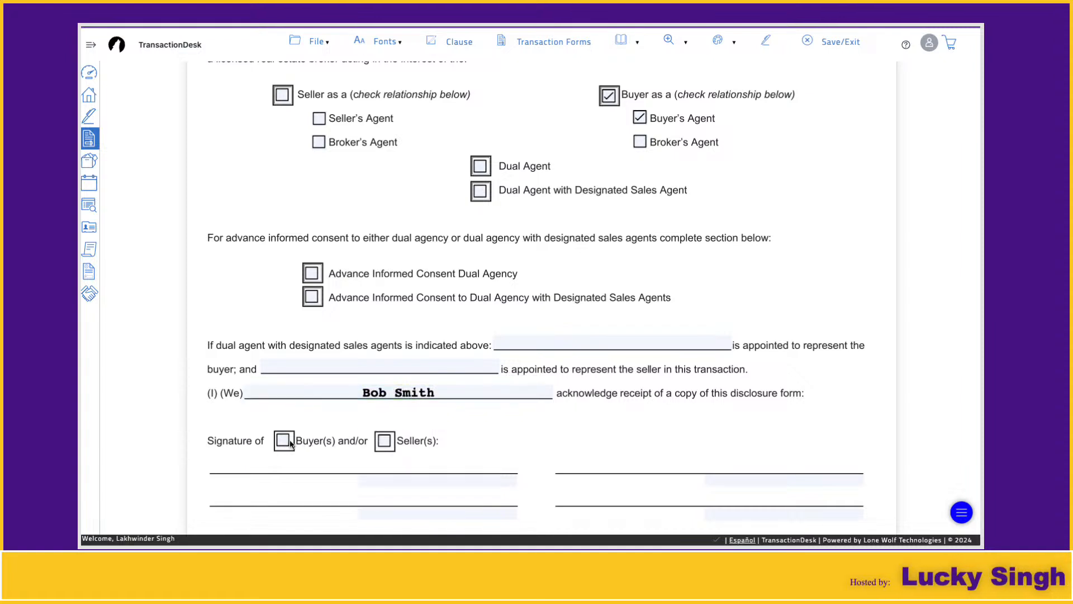
pyautogui.scroll(-3, 418, 427)
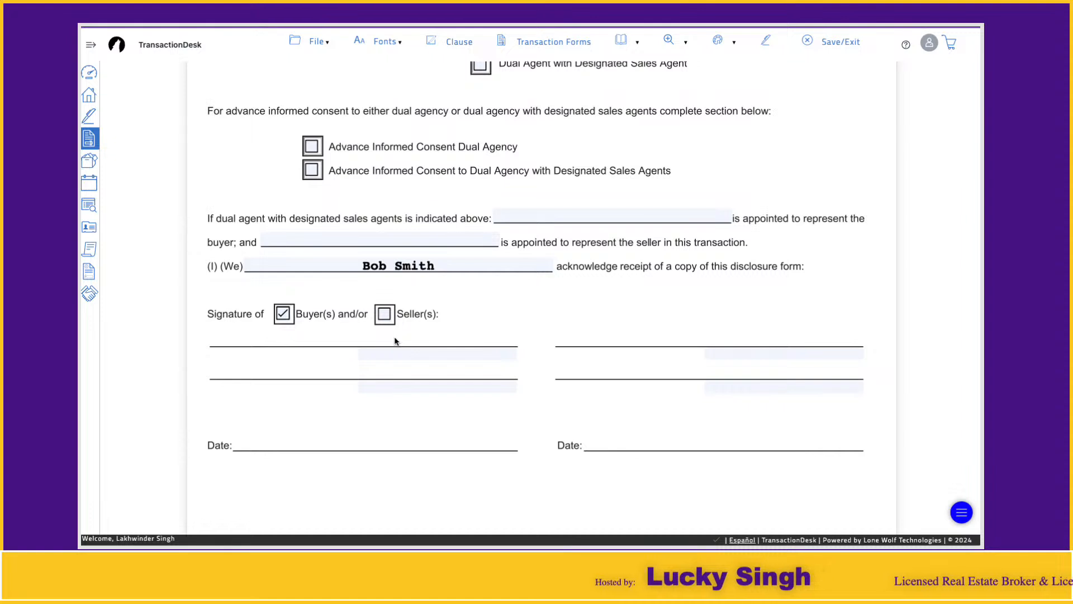
pyautogui.click(413, 351)
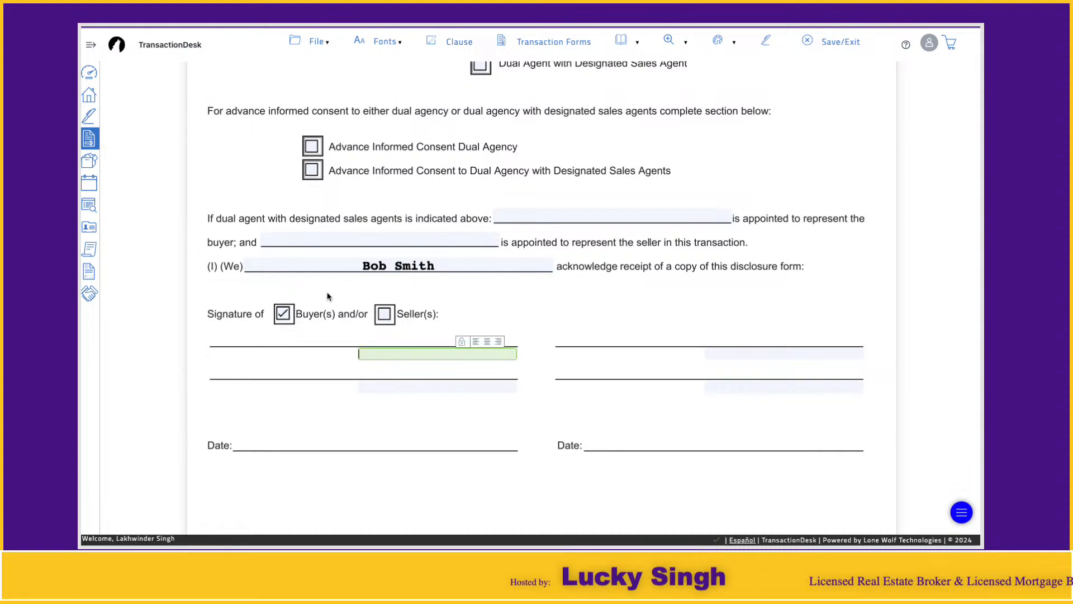
pyautogui.click(759, 74)
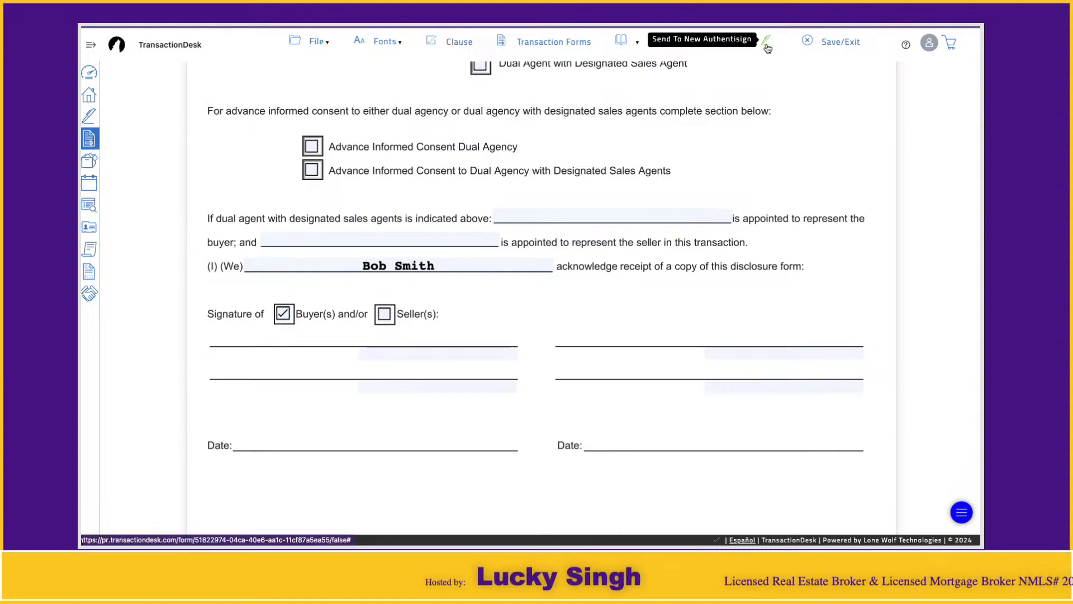
# Start an e-signing for the Agency Disclosure and add the first buyer from the transaction as signer
pyautogui.click(767, 46)
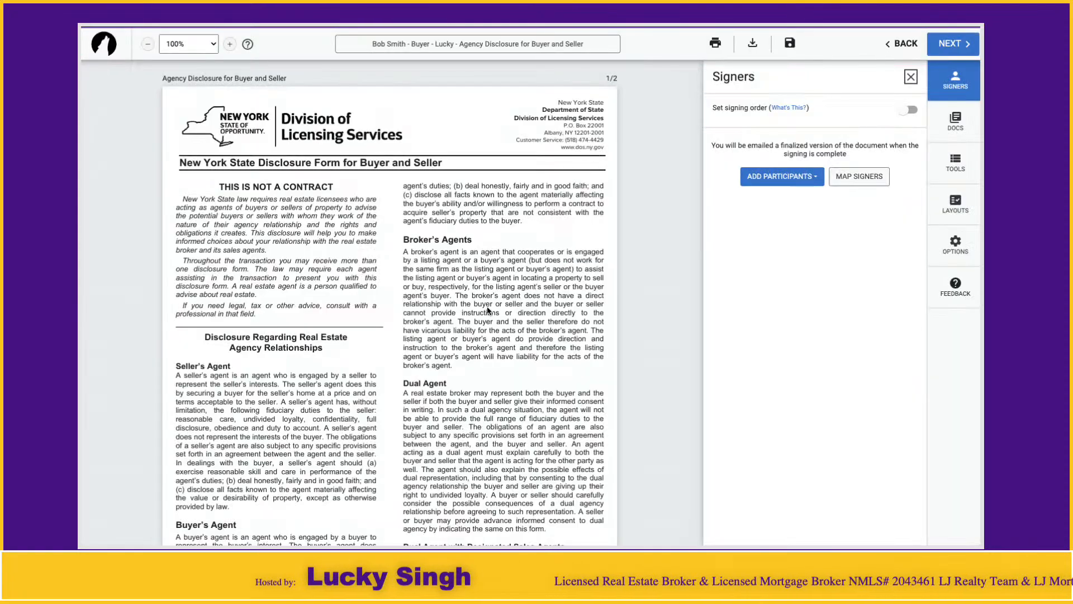
pyautogui.scroll(-5, 473, 299)
pyautogui.scroll(-5, 473, 300)
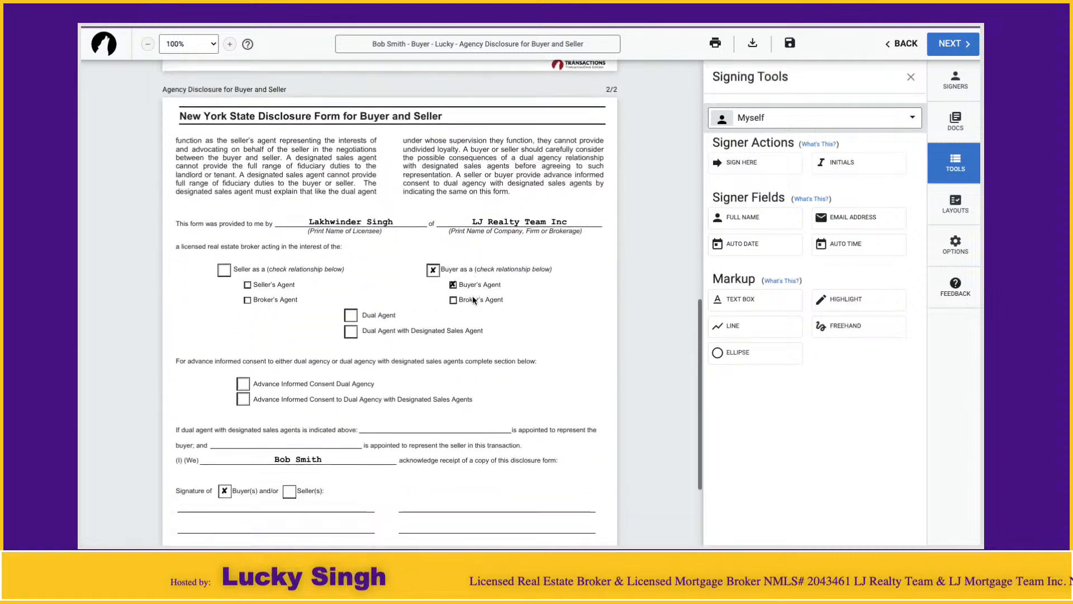
pyautogui.scroll(-1, 473, 300)
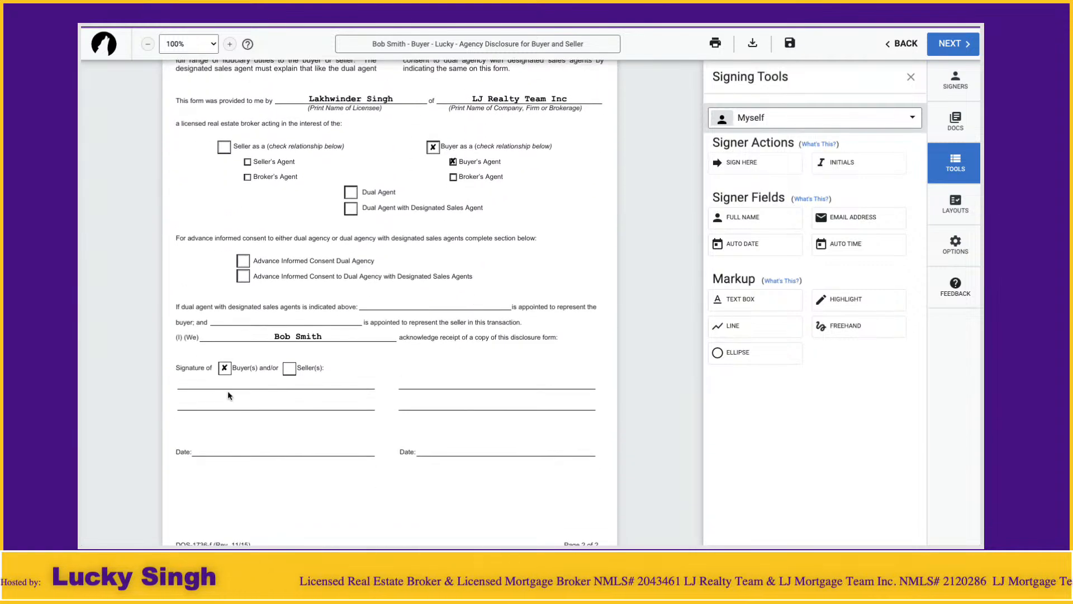
pyautogui.click(909, 79)
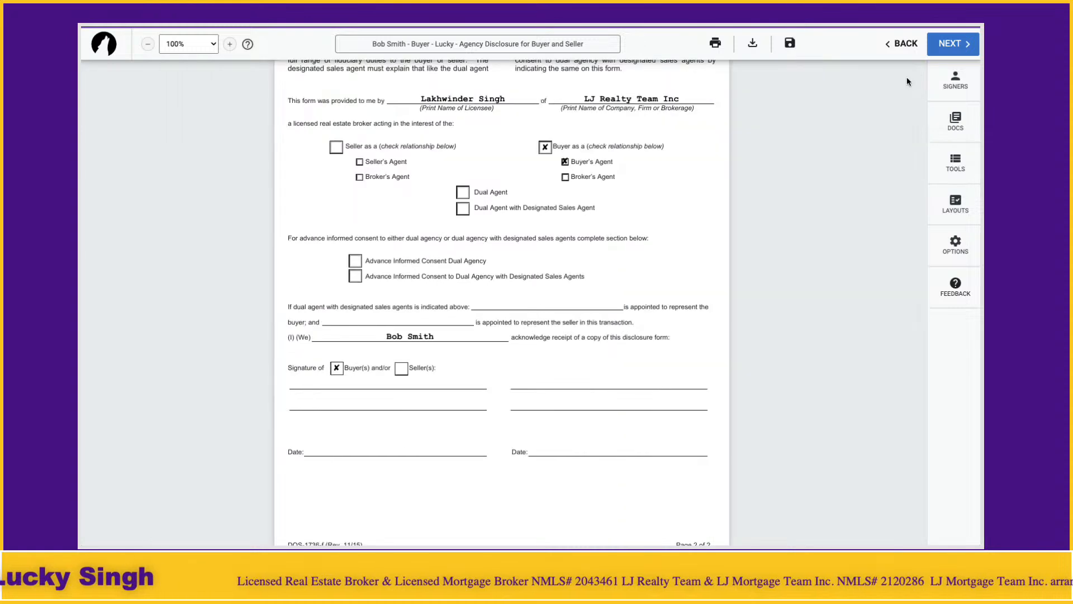
pyautogui.click(956, 85)
pyautogui.click(783, 177)
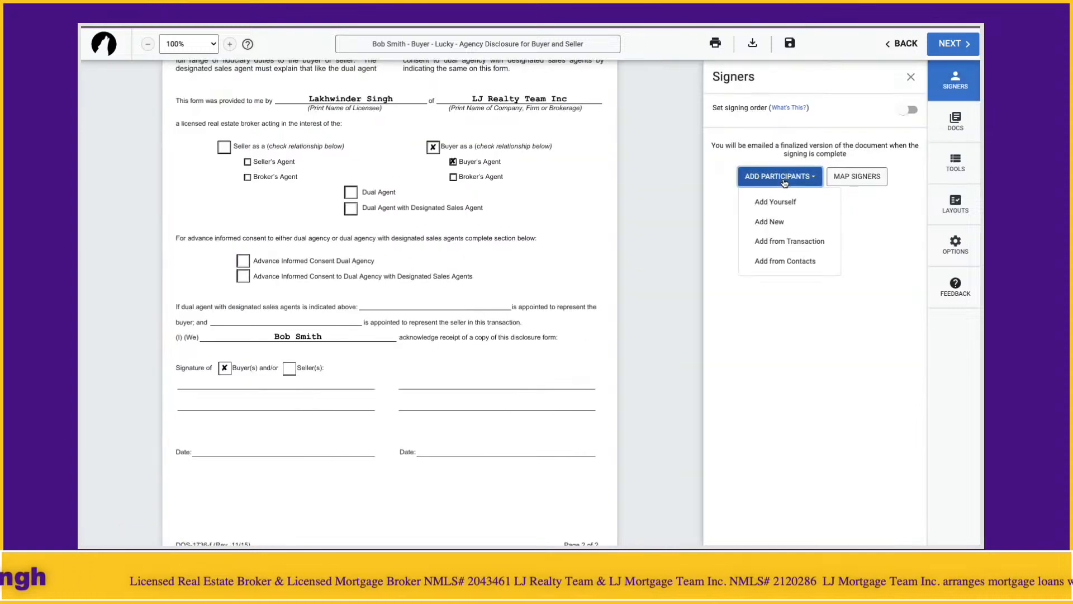
pyautogui.click(786, 252)
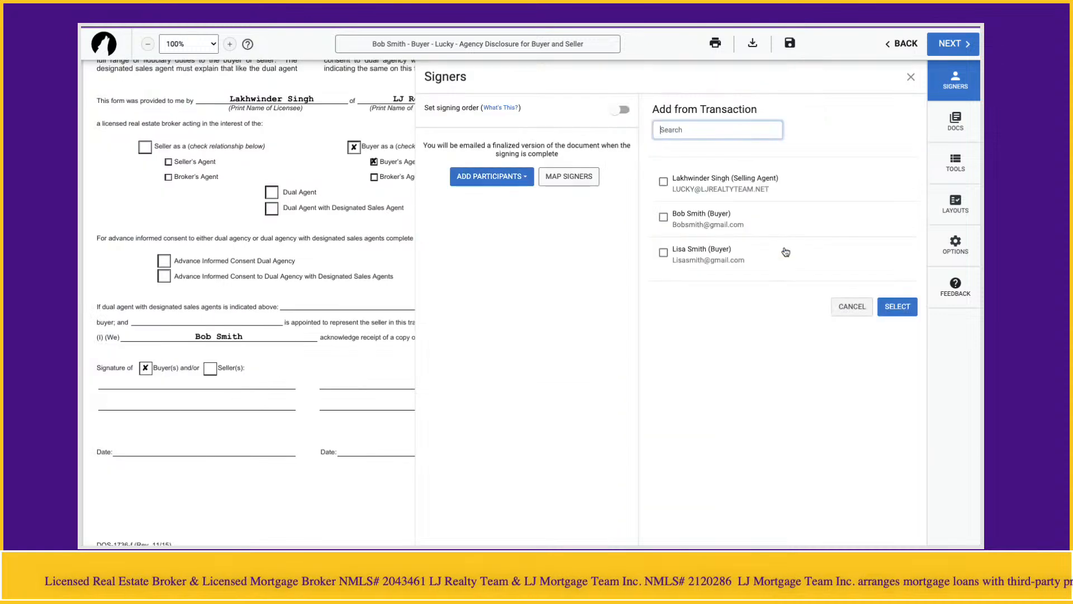
pyautogui.click(663, 217)
pyautogui.click(897, 306)
# Place the buyer's Sign Here and date fields on the signature lines and send it
pyautogui.moveTo(223, 383)
pyautogui.mouseDown()
pyautogui.moveTo(263, 385)
pyautogui.moveTo(236, 387)
pyautogui.mouseUp()
pyautogui.moveTo(239, 429); pyautogui.dragTo(235, 448)
pyautogui.moveTo(233, 391); pyautogui.dragTo(234, 388)
pyautogui.rightClick(234, 388)
pyautogui.click(348, 397)
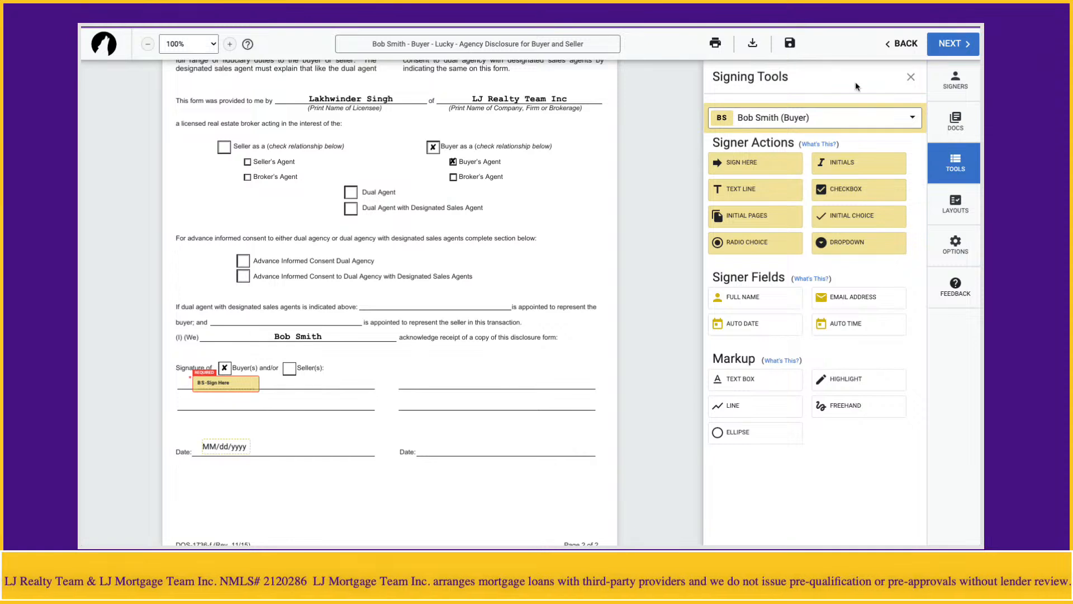
pyautogui.click(910, 77)
pyautogui.click(942, 46)
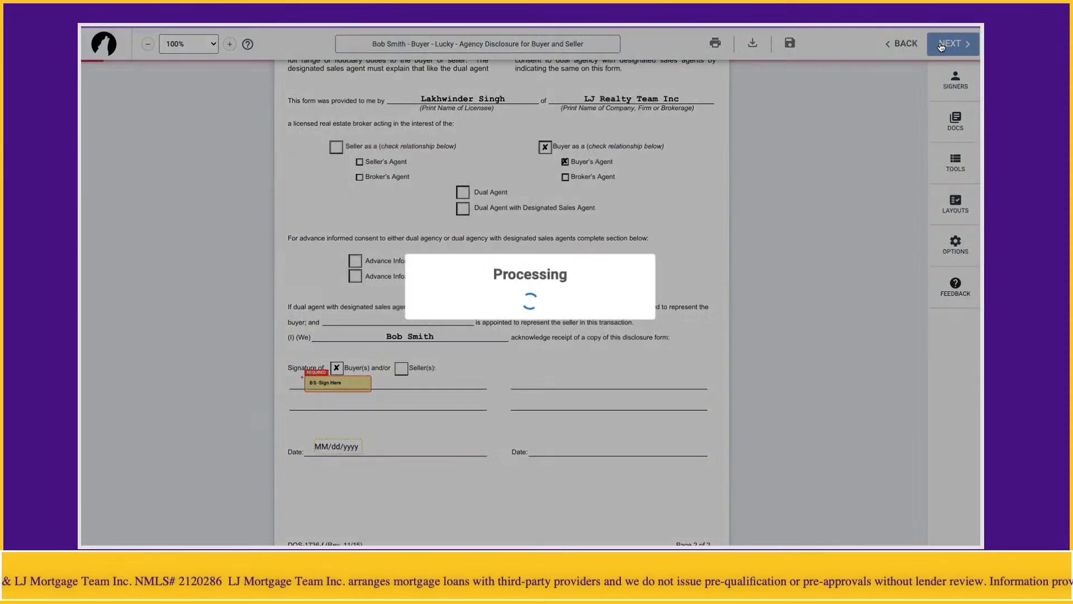
pyautogui.click(719, 389)
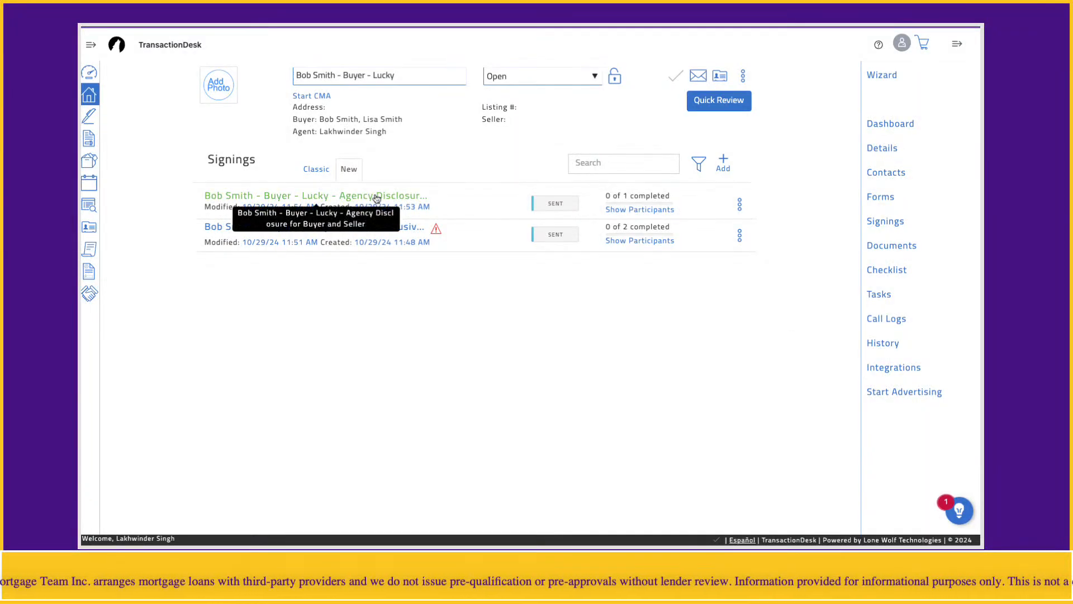
# Open Disclosure (Fair) Housing Discrimination NYS, review its signature lines, and start a new Authentisign signing
pyautogui.click(880, 197)
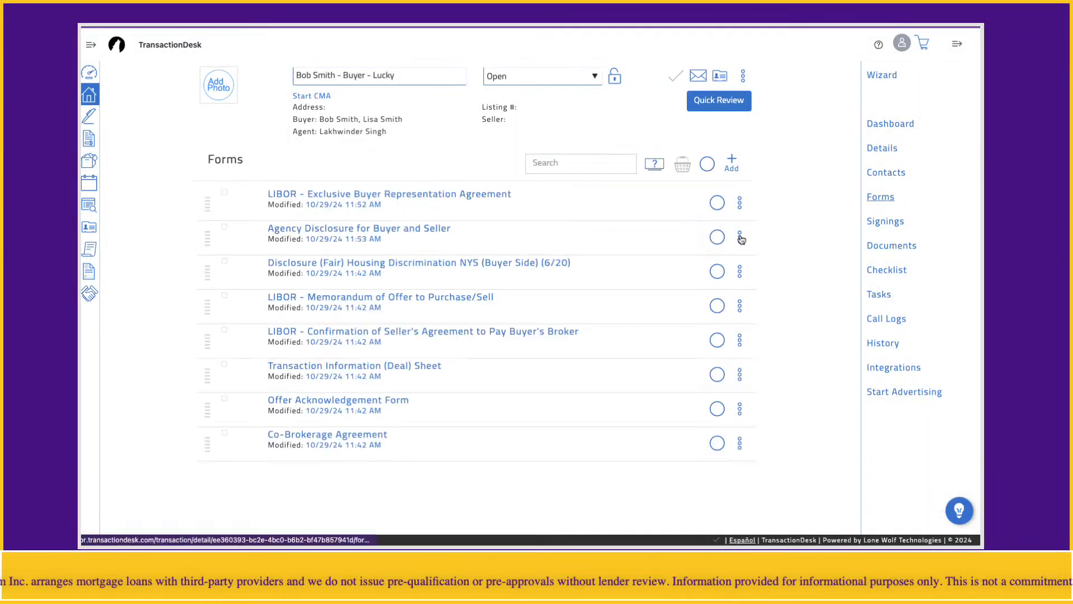
pyautogui.click(396, 285)
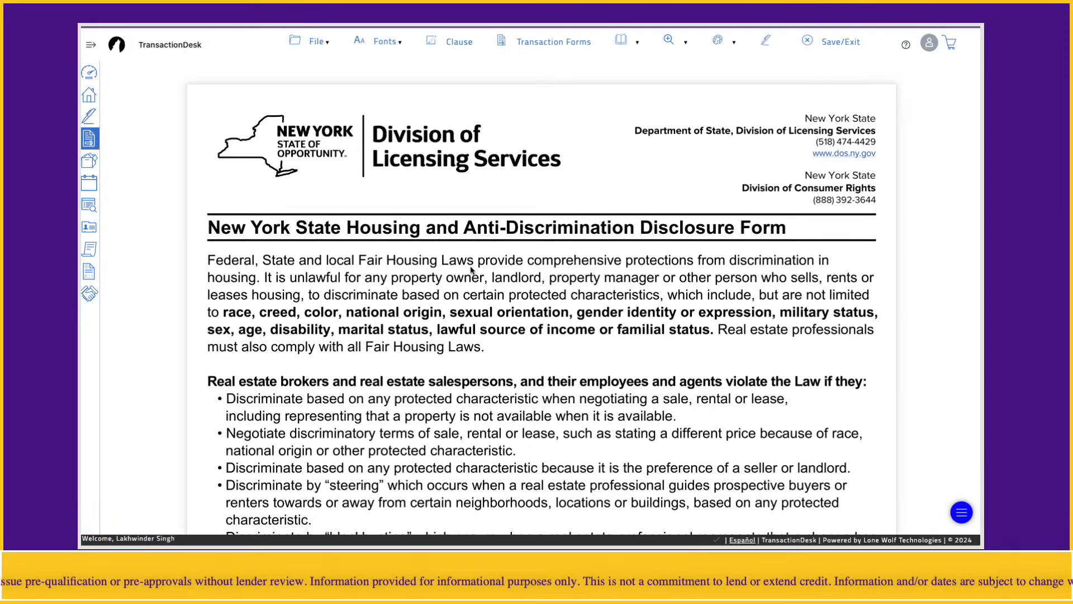
pyautogui.scroll(-20, 436, 276)
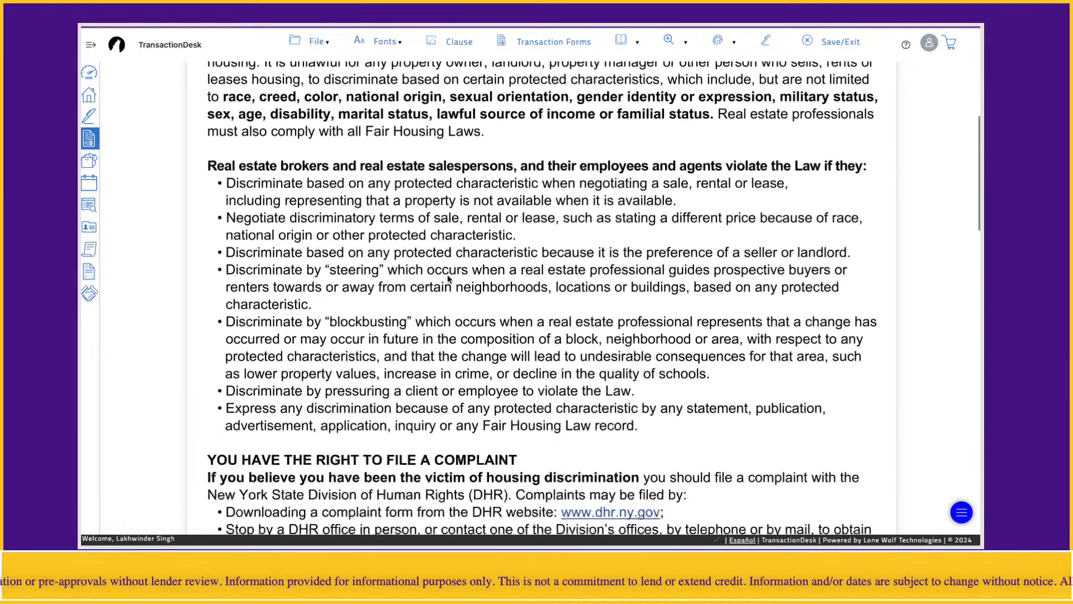
pyautogui.scroll(-7, 448, 278)
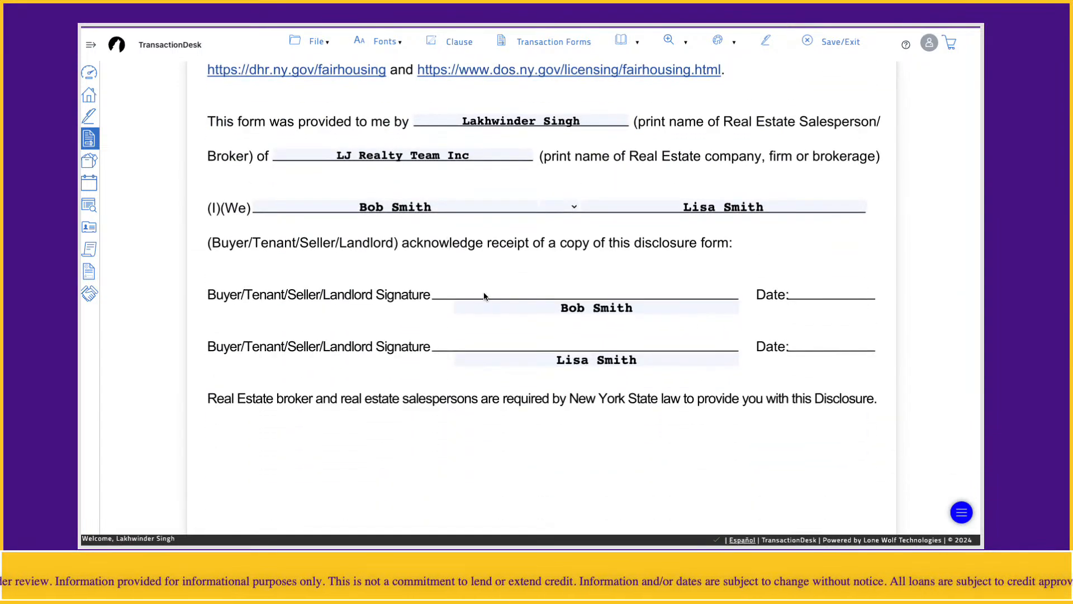
pyautogui.scroll(-1, 551, 295)
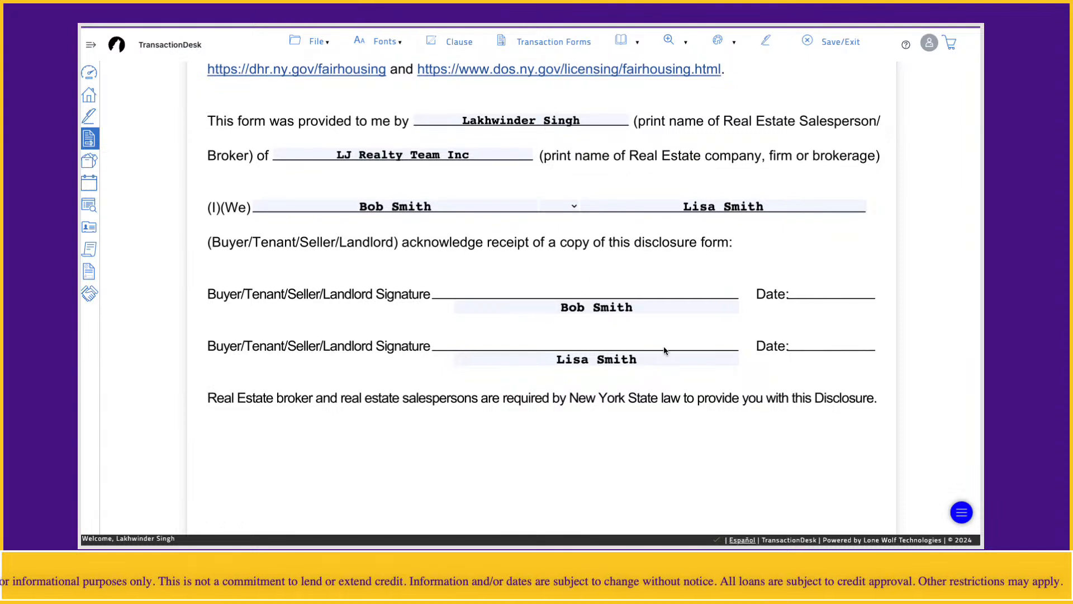
pyautogui.click(768, 41)
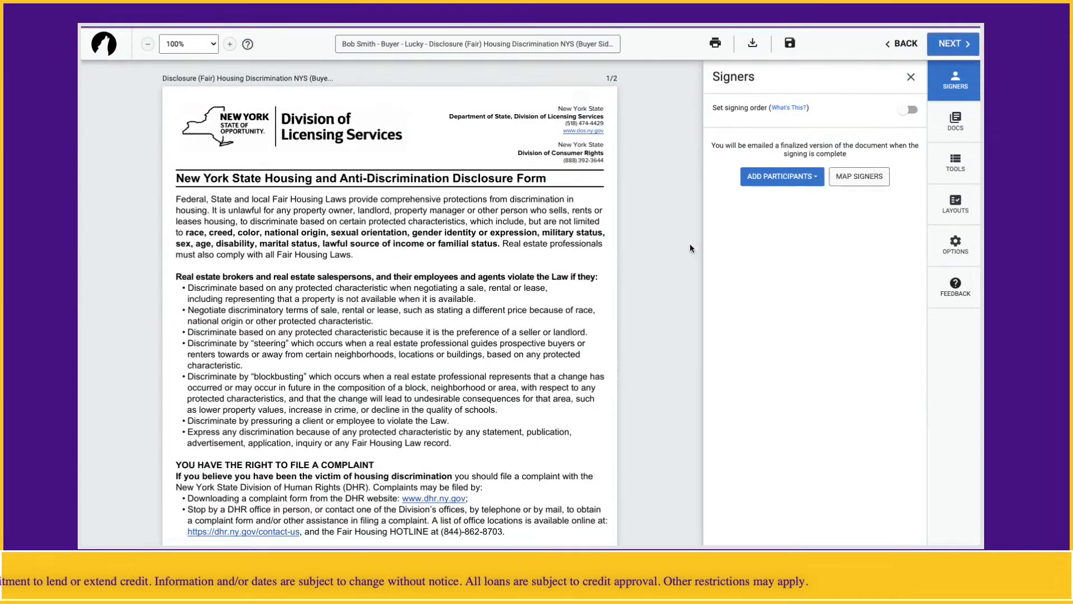
# Add both buyers from the transaction as signers of the Fair Housing disclosure
pyautogui.scroll(-15, 560, 267)
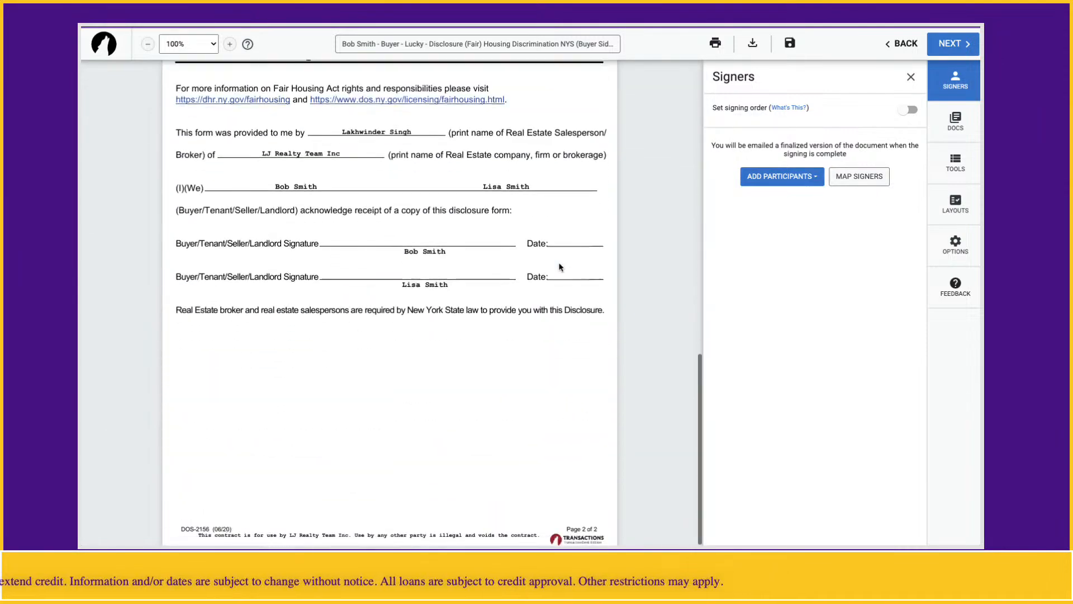
pyautogui.click(772, 176)
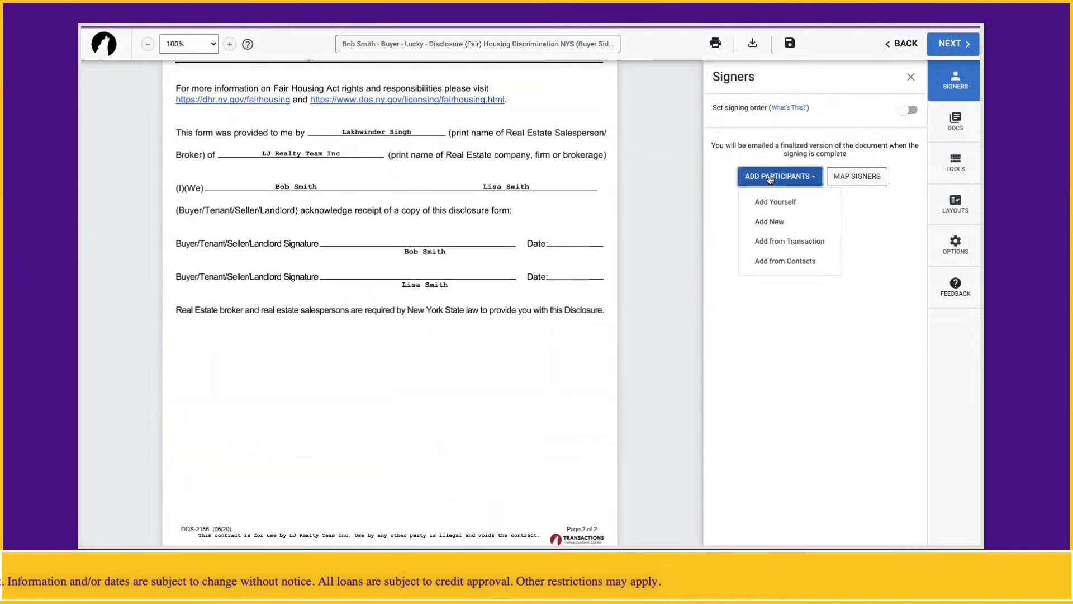
pyautogui.click(776, 242)
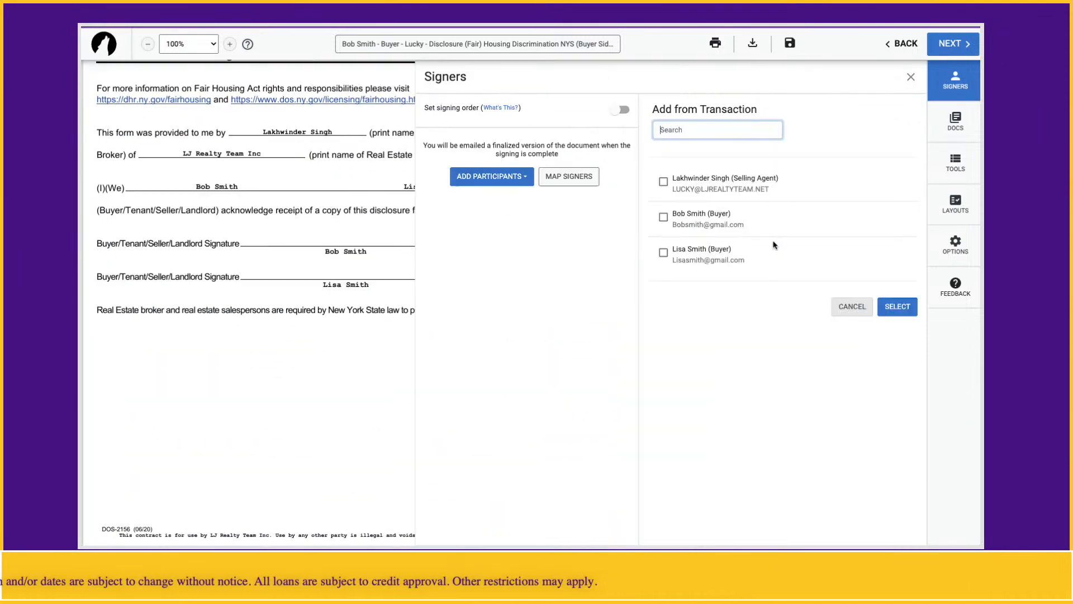
pyautogui.click(663, 218)
pyautogui.click(663, 252)
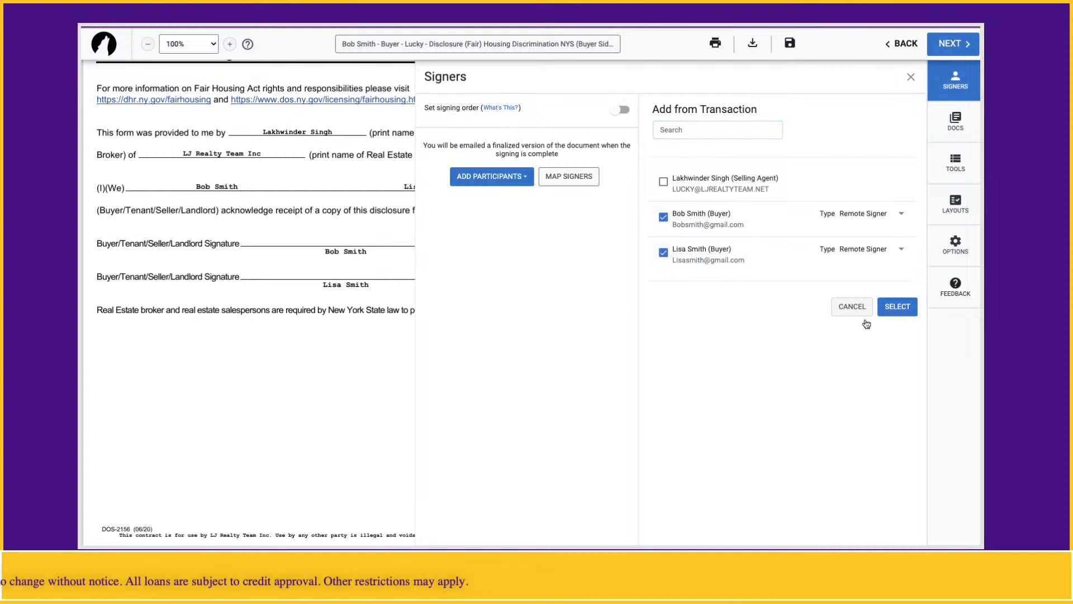
pyautogui.click(896, 307)
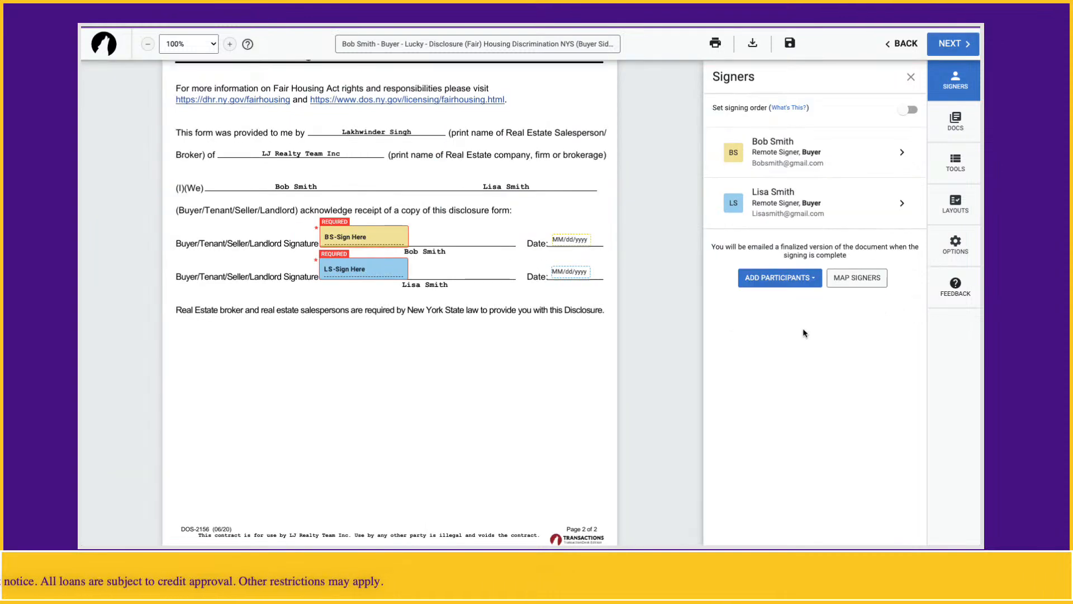
pyautogui.click(908, 84)
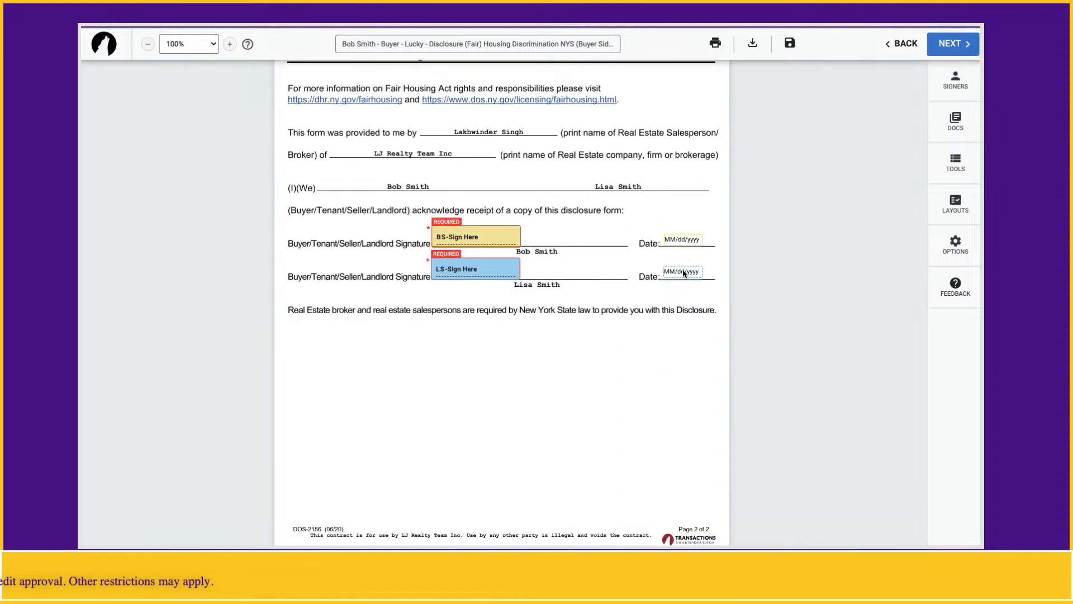
# Adjust the second buyer's Sign Here field and send the disclosure to both buyers
pyautogui.moveTo(458, 271); pyautogui.dragTo(467, 238)
pyautogui.rightClick(456, 271)
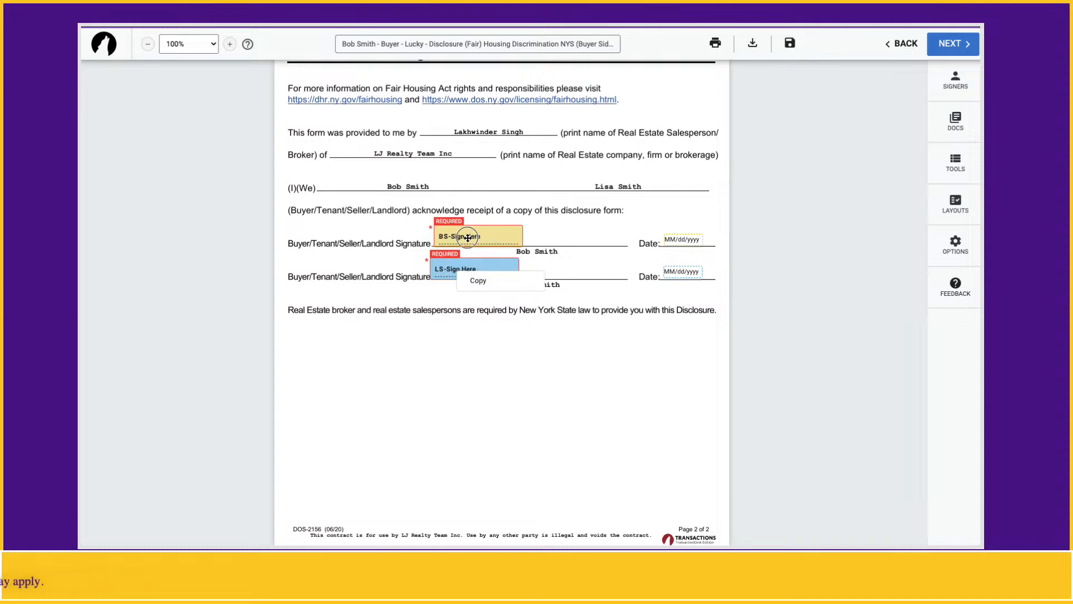
pyautogui.click(950, 44)
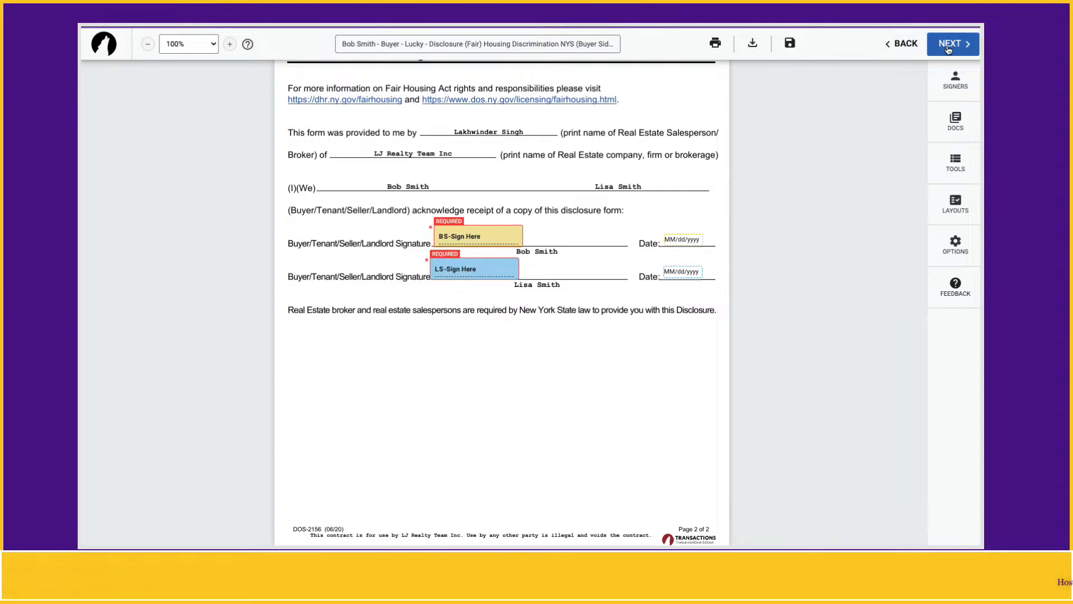
pyautogui.click(720, 390)
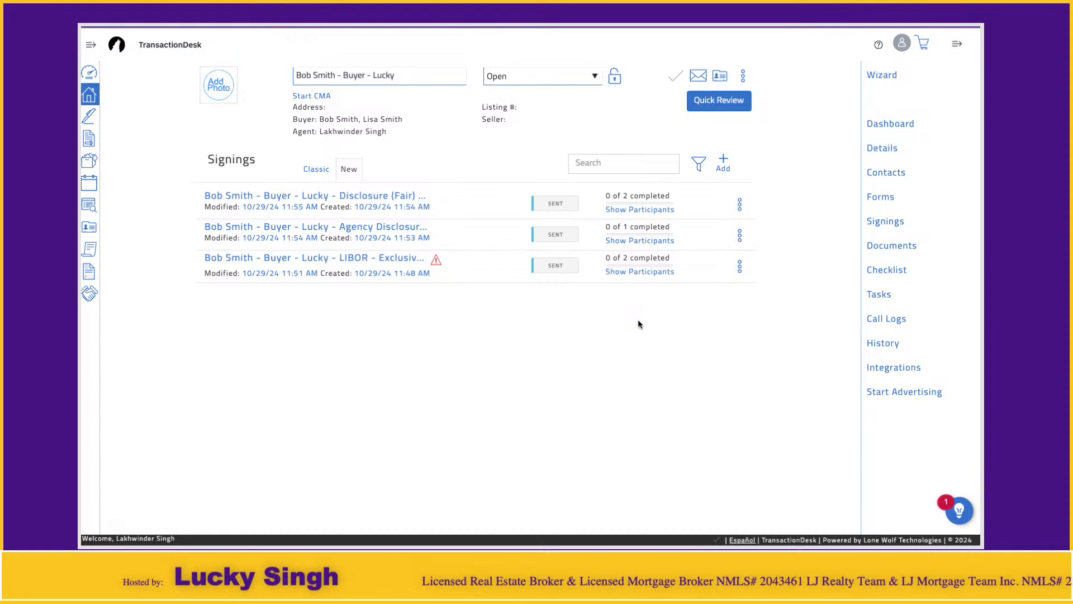
# Return to the transaction's Forms list after reviewing the three sent signings
pyautogui.click(889, 197)
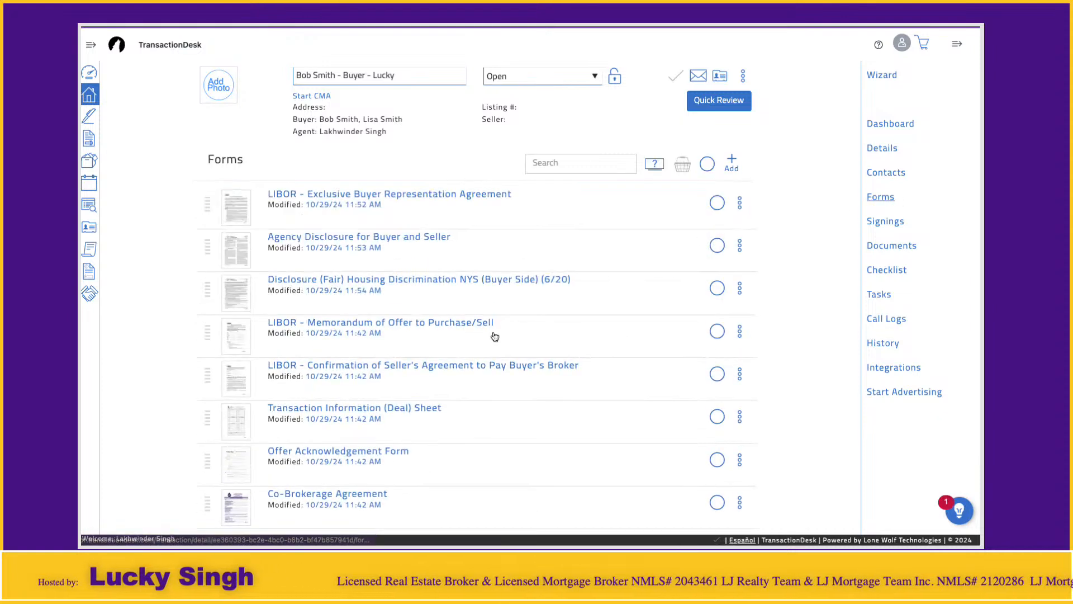